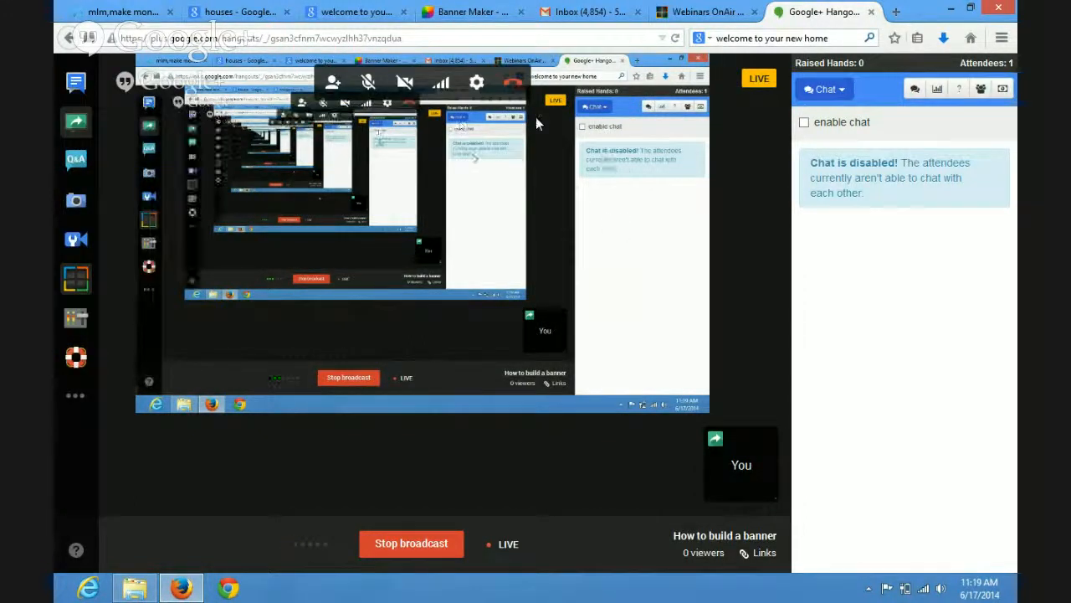
Review the blog's header and sidebar banners, and open the image upload settings of the Free Video side banner
left_click(142, 20)
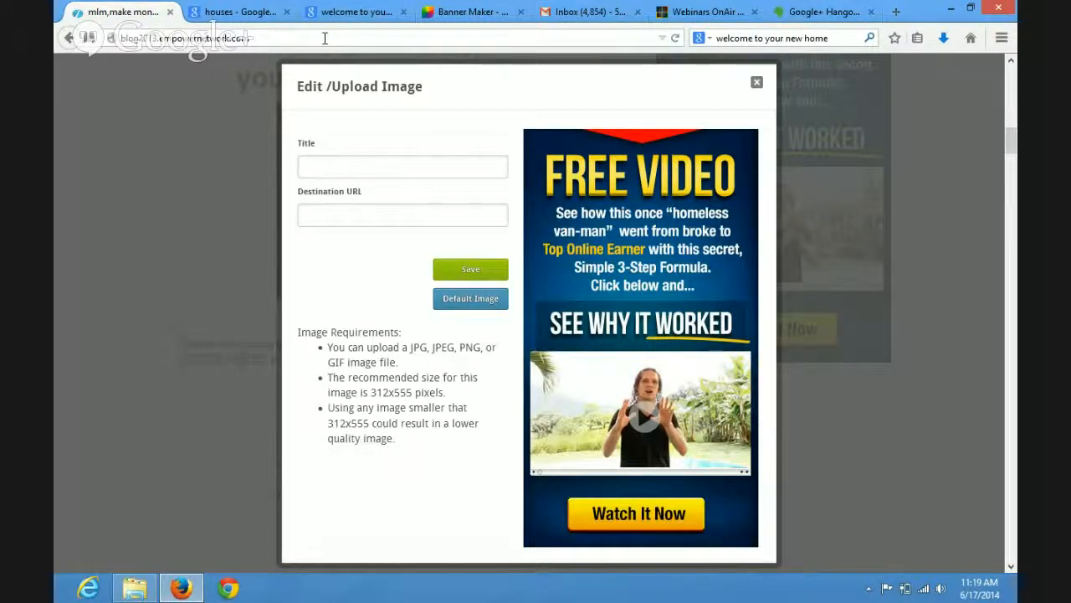
left_click(757, 85)
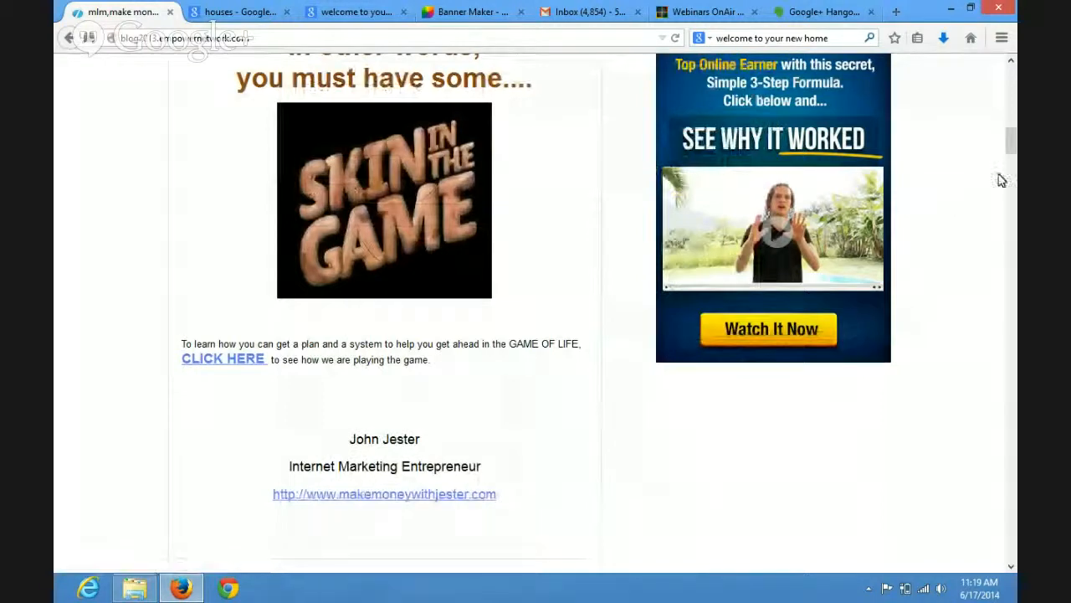
left_click_drag(1011, 142, 1011, 80)
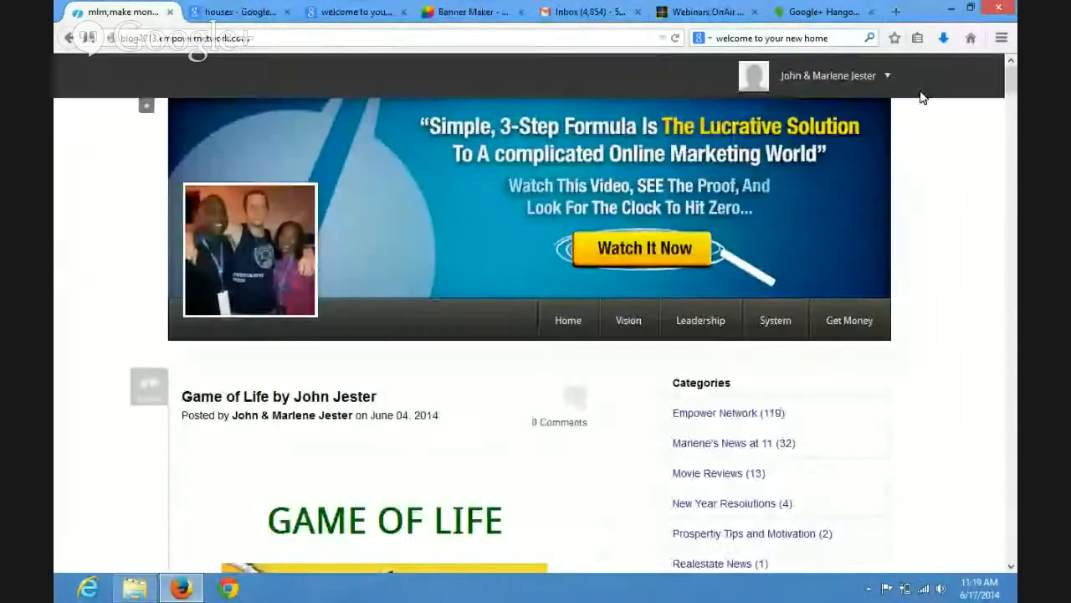
mouse_move(843, 85)
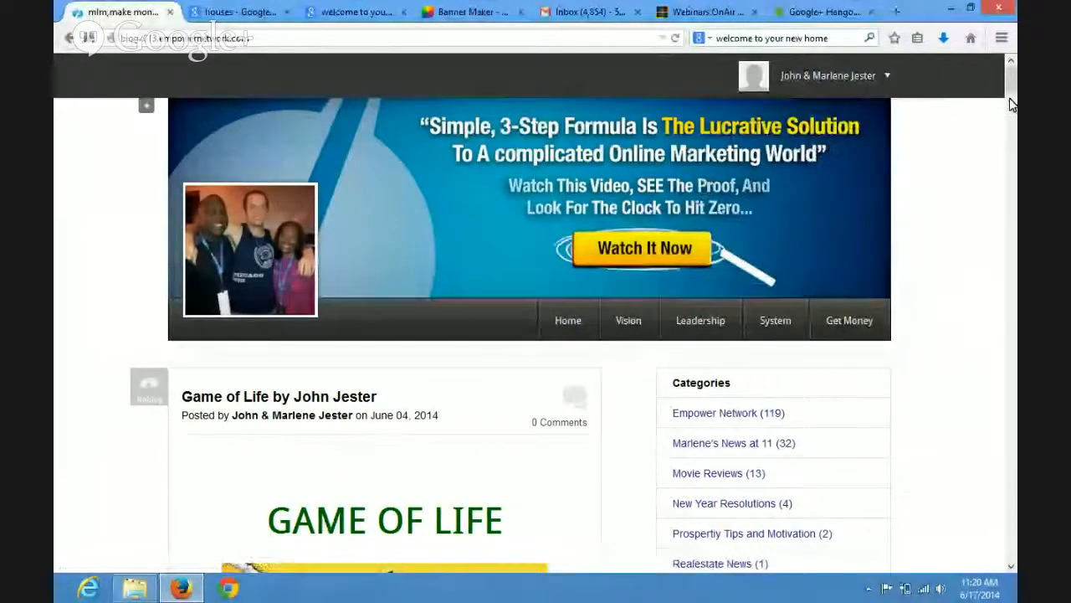
mouse_move(1011, 103)
left_mouse_down()
mouse_move(991, 226)
mouse_move(1011, 556)
mouse_move(1007, 74)
mouse_move(1011, 156)
mouse_move(1011, 136)
left_mouse_up()
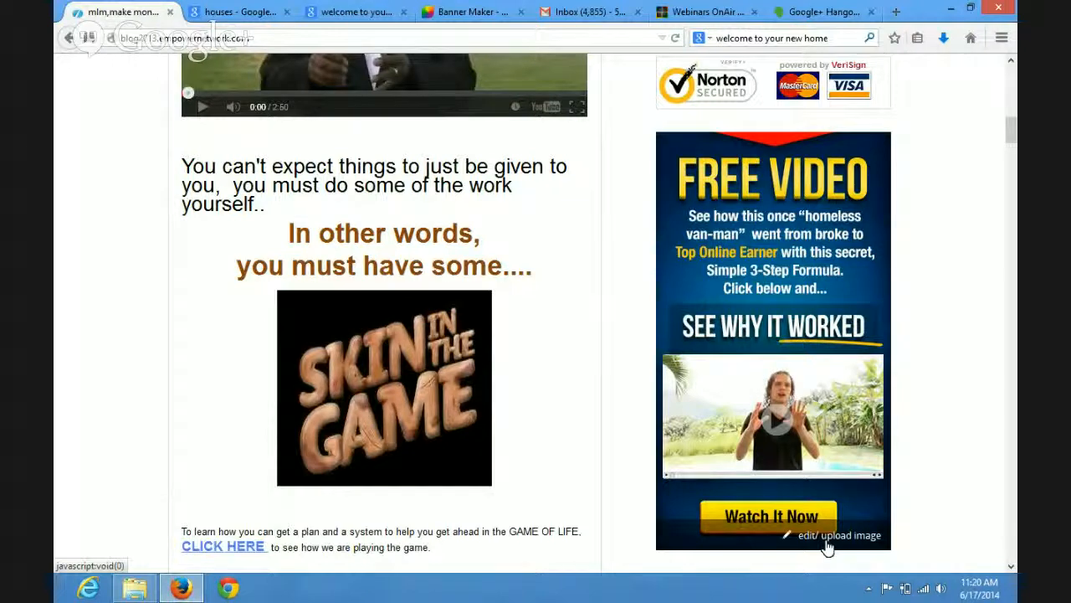
left_click(827, 540)
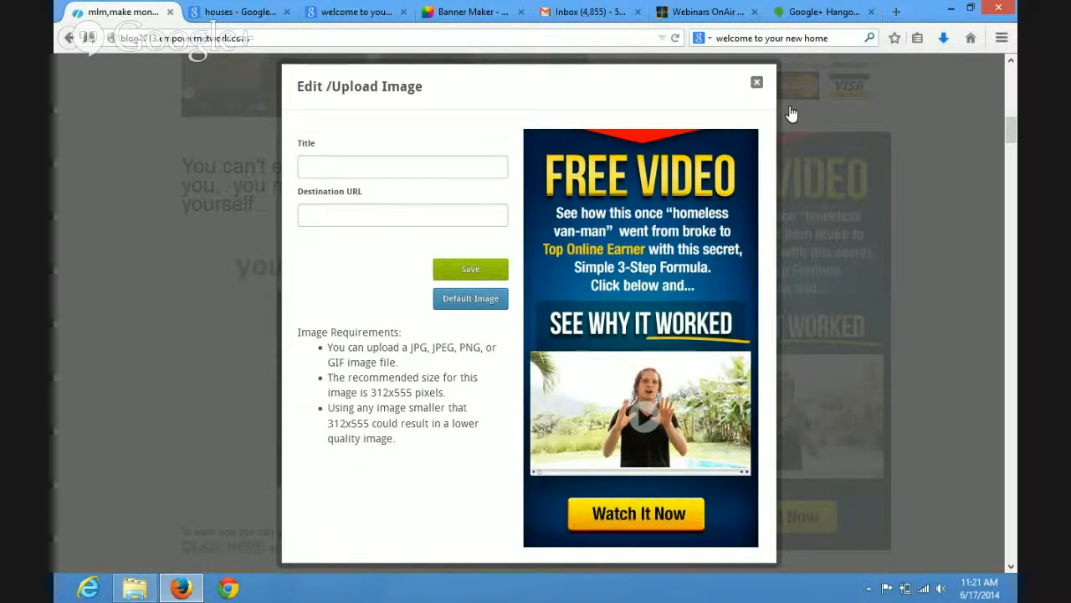
Open propertiespsi.empowernetwork.com in a new browser tab and examine its custom header and sidebar images
left_click(814, 13)
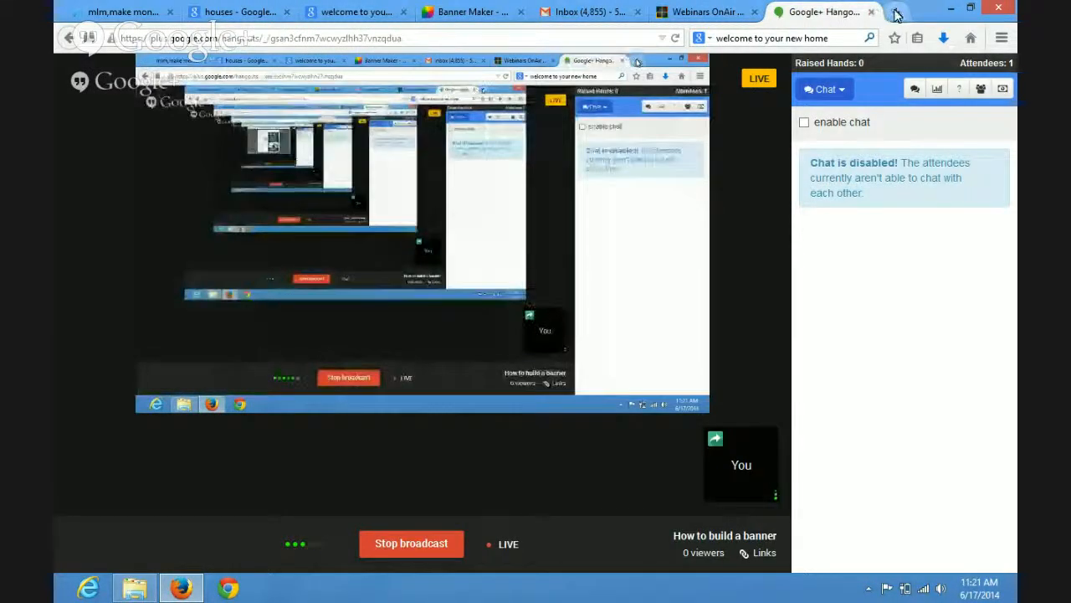
left_click(896, 12)
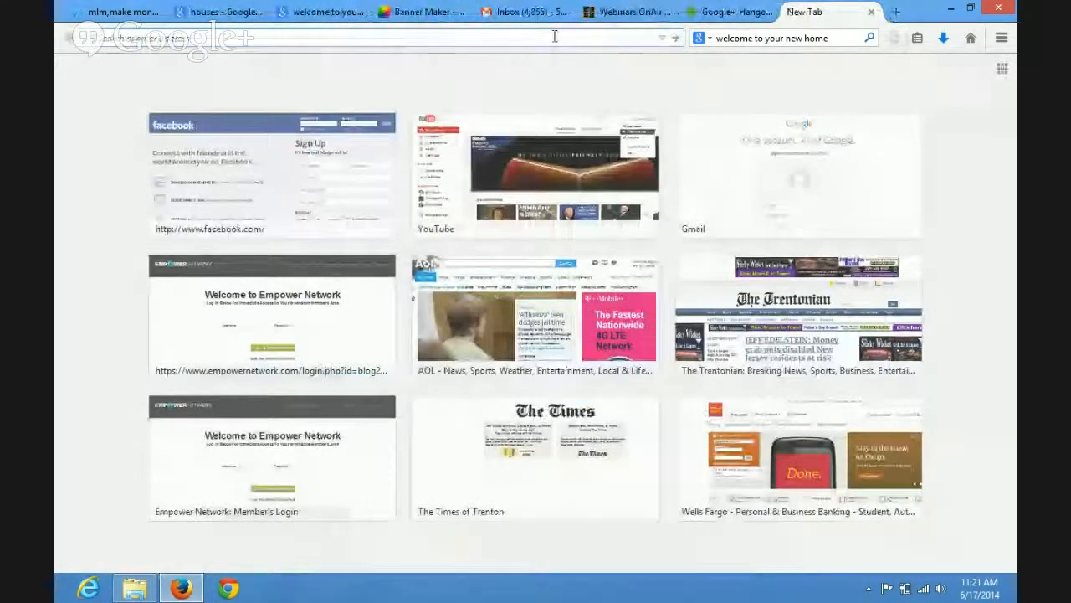
type("pro")
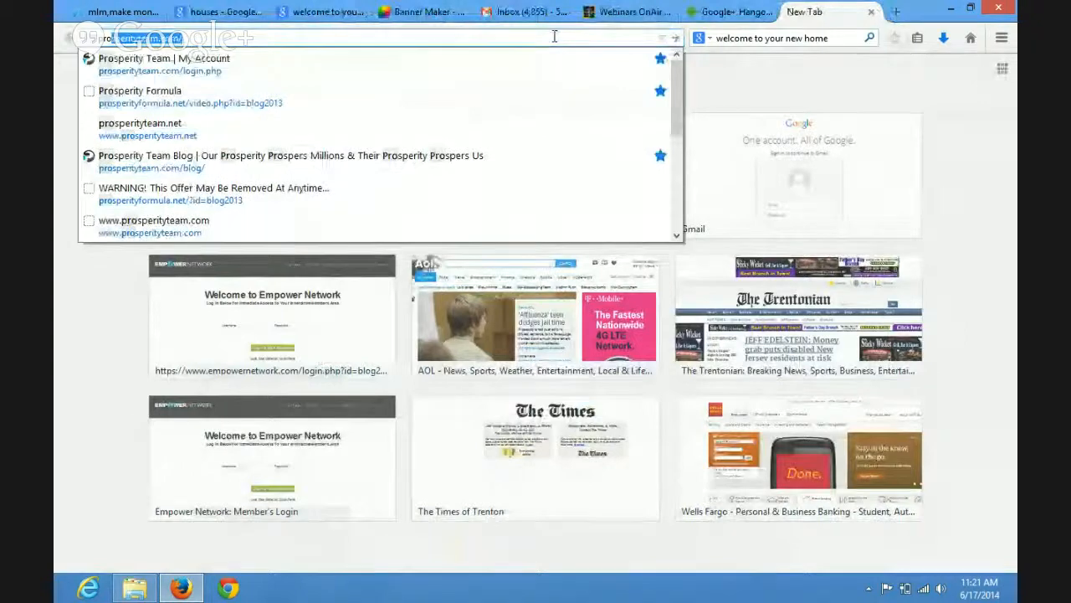
type("per")
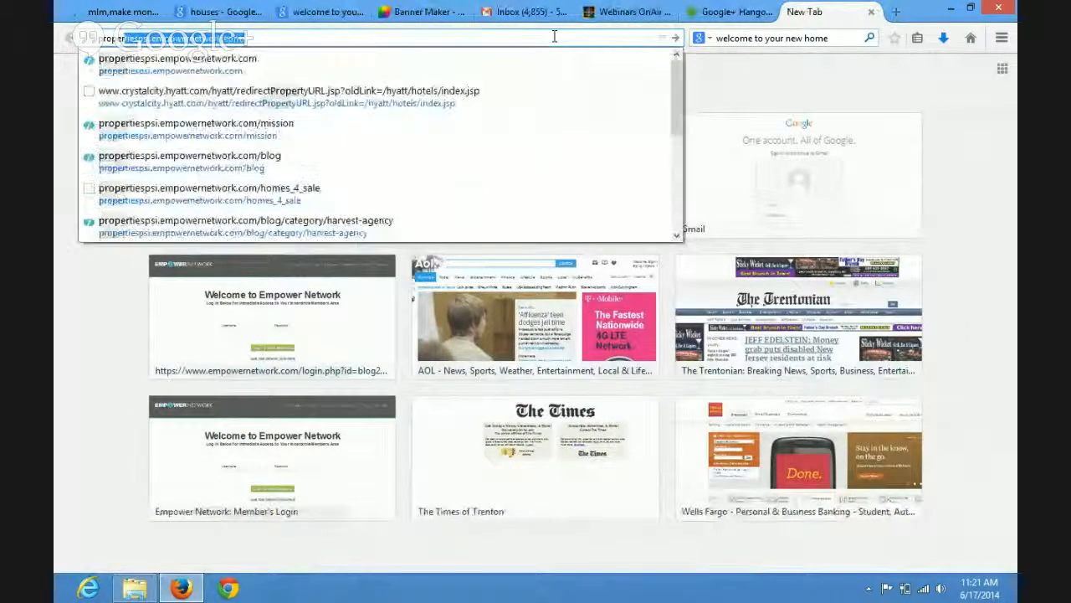
key("Return")
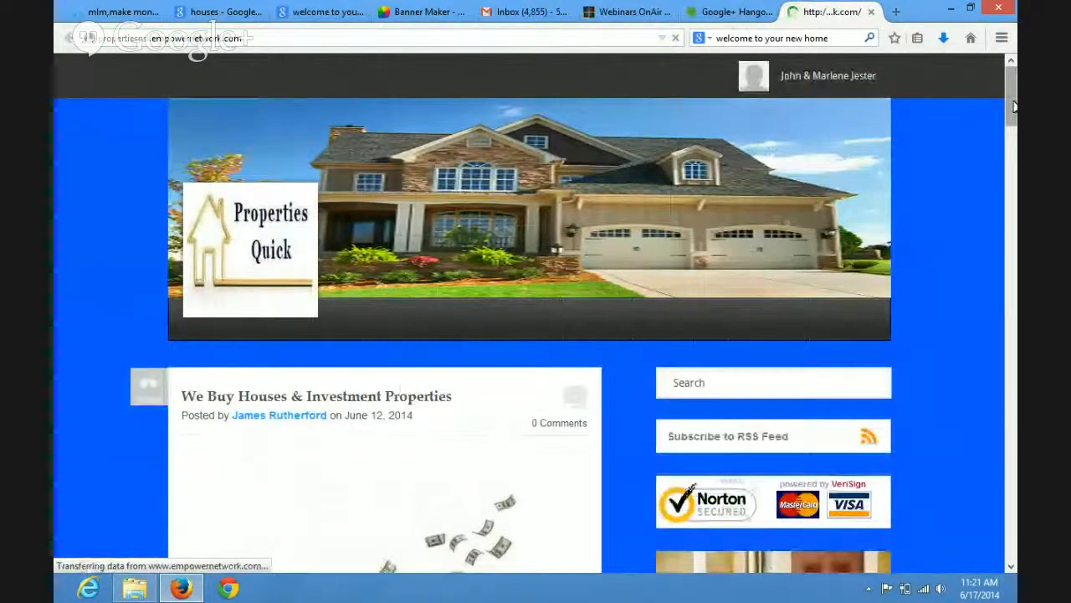
left_click_drag(1013, 107, 1008, 194)
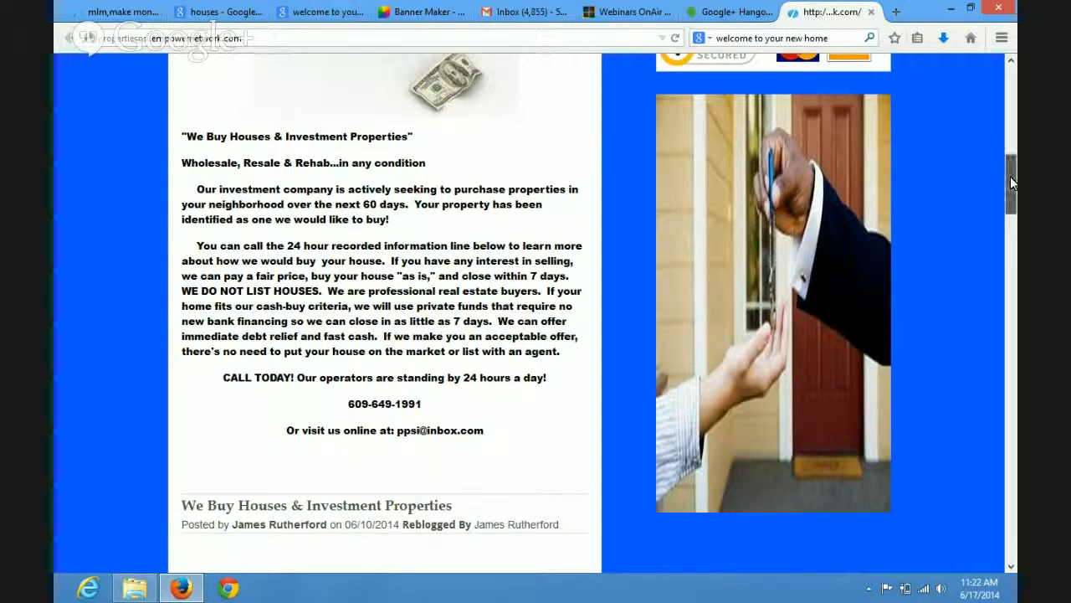
left_click_drag(1011, 176, 1002, 76)
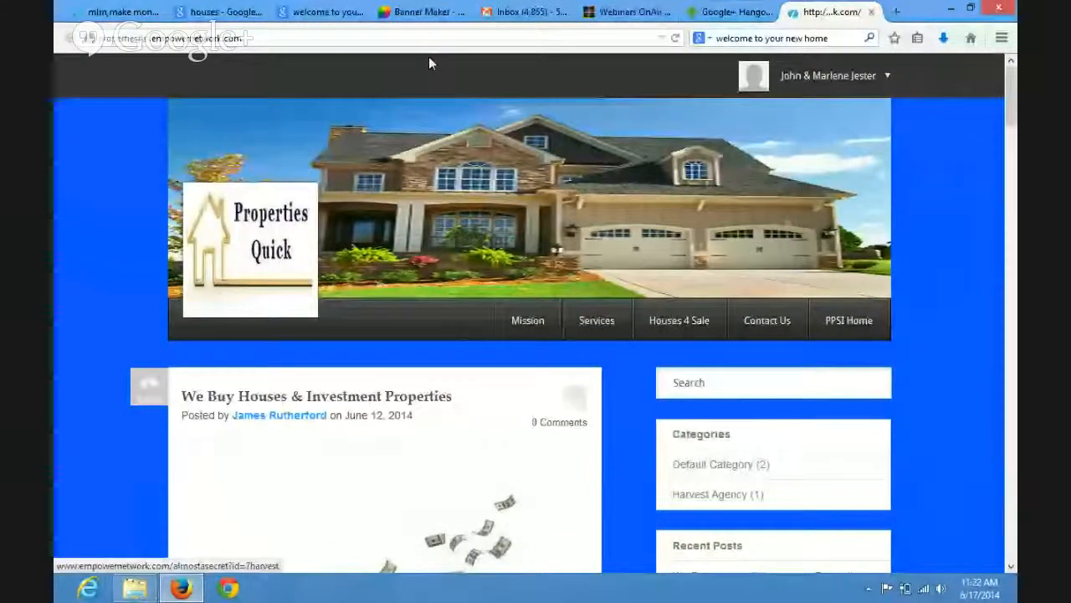
Check the blog's recommended side banner size and start a 312 by 555 banner from scratch in Fotor Banner Maker
left_click(429, 15)
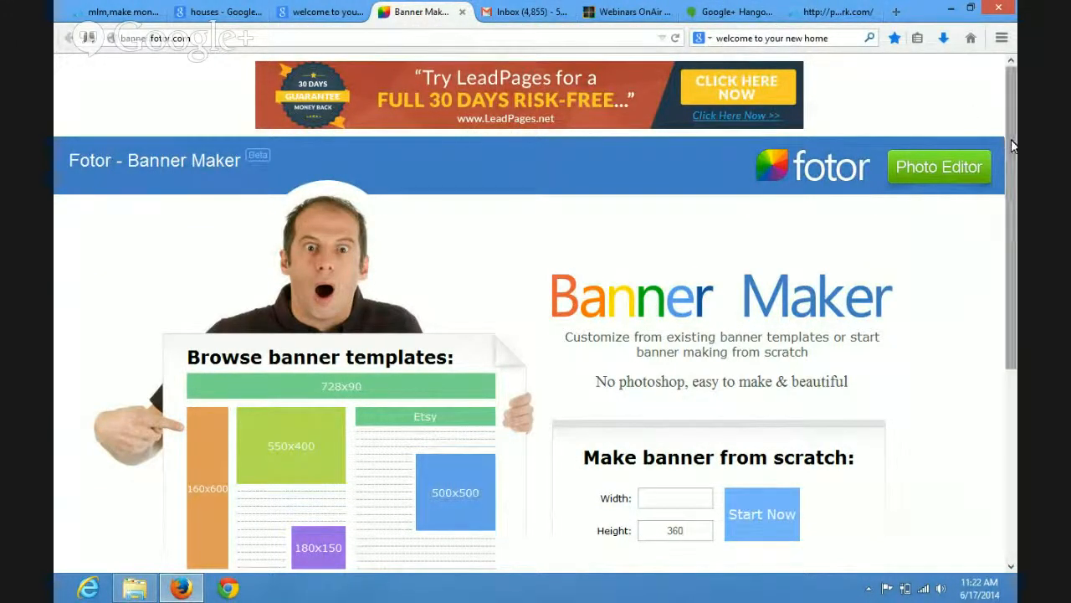
left_click_drag(1011, 139, 1009, 178)
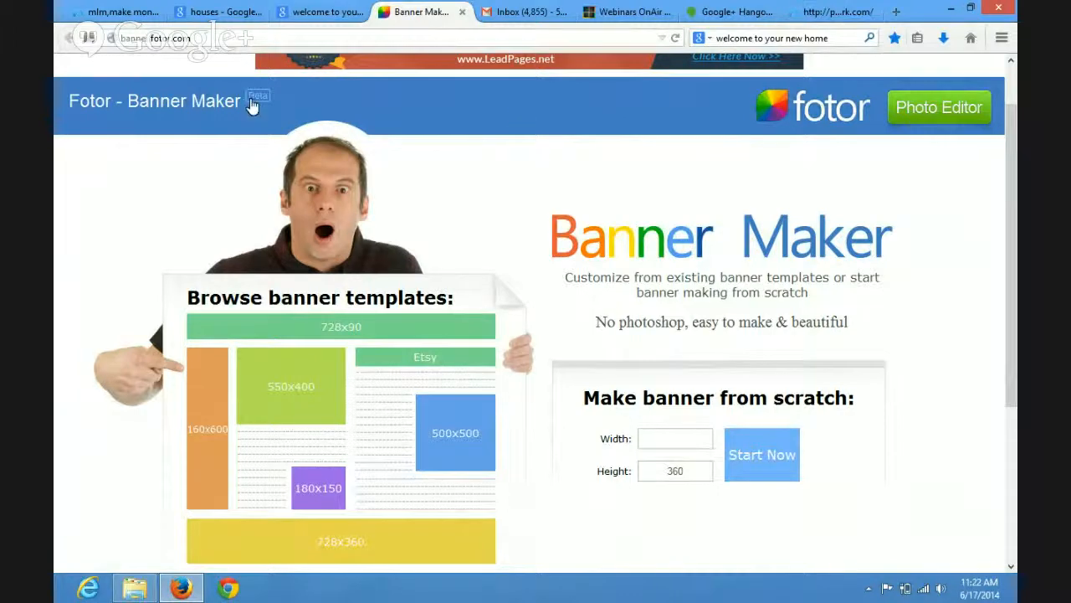
left_click(121, 12)
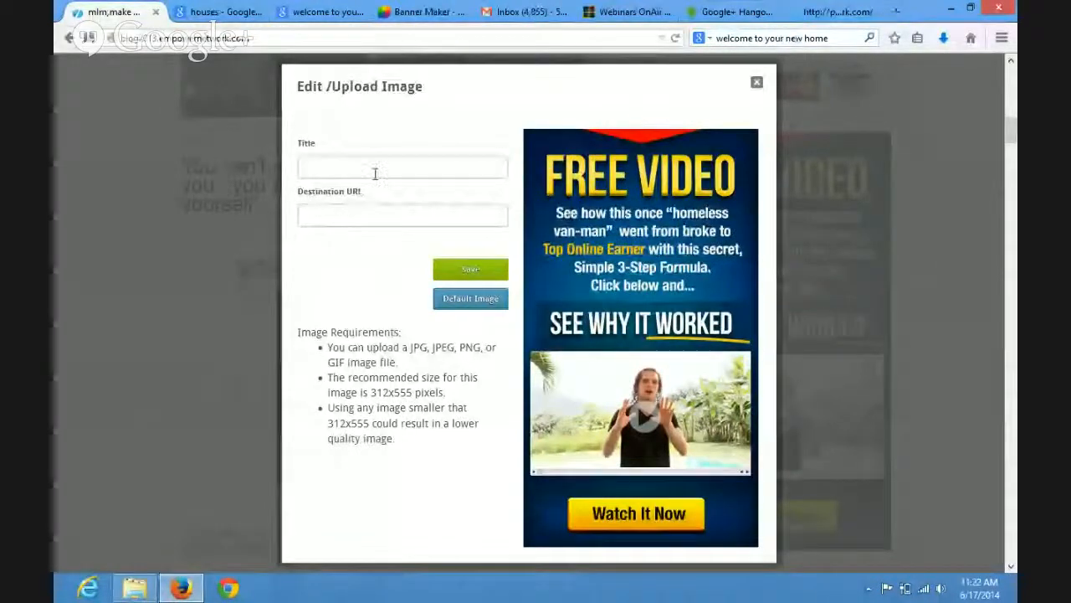
left_click(427, 12)
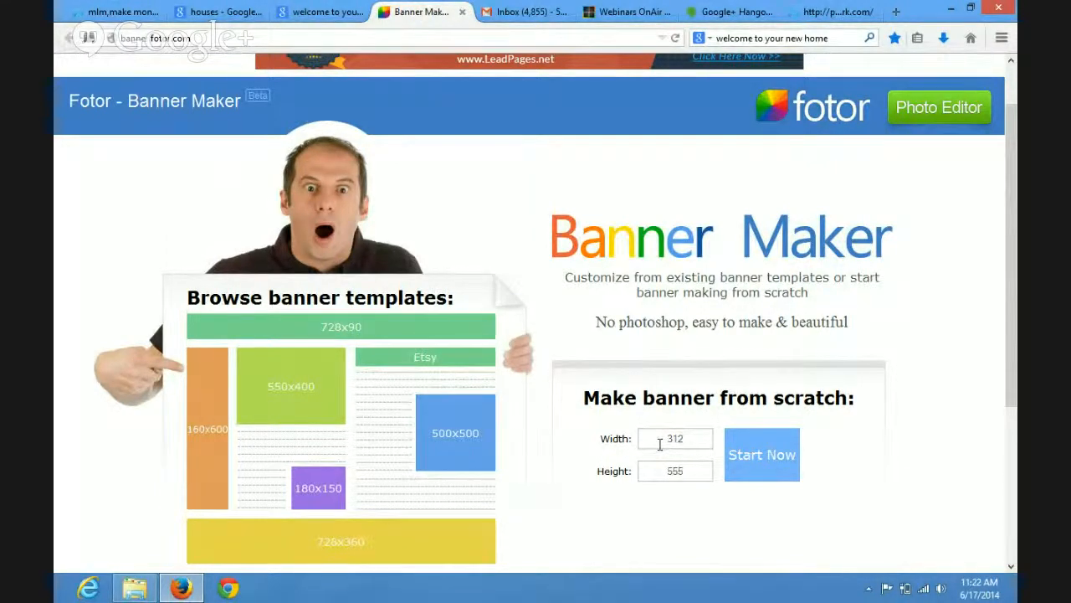
left_click(761, 461)
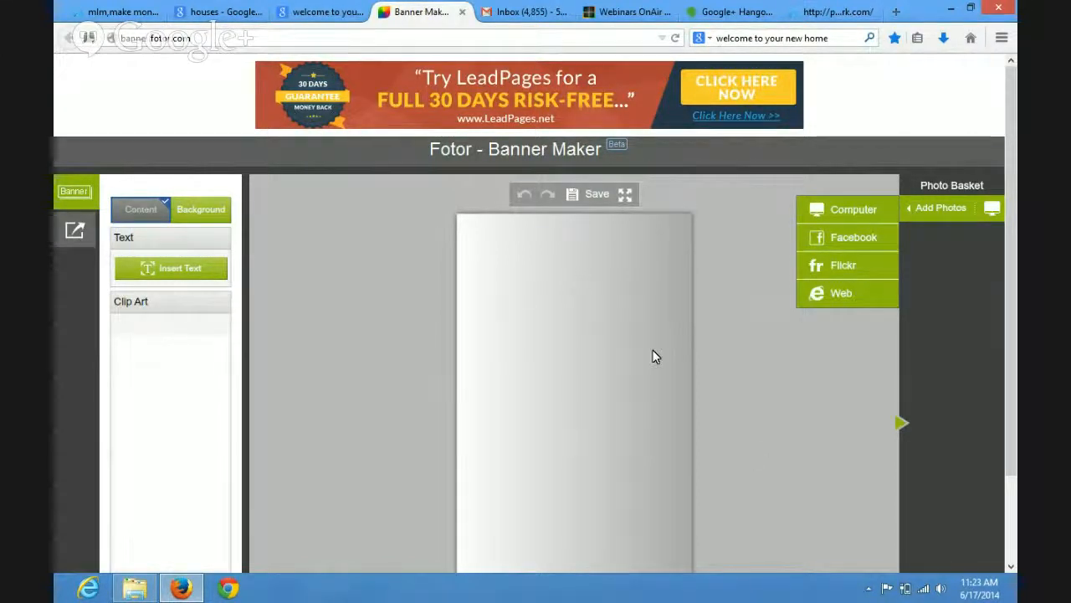
Add the "pic door" image from the Harvest Agency folder in Pictures to the Photo Basket
left_click_drag(1011, 274, 1013, 345)
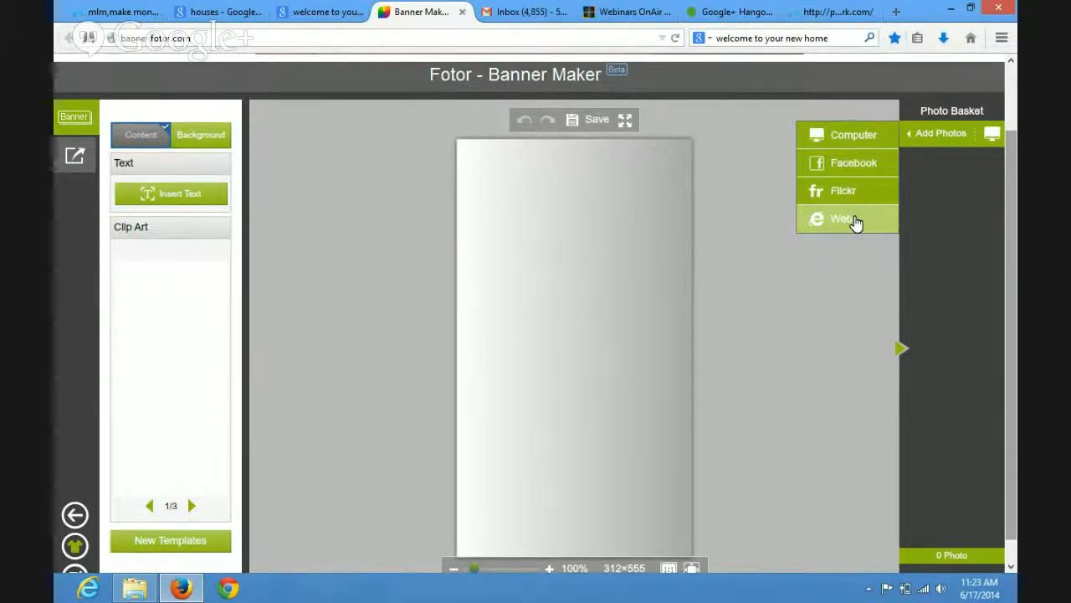
left_click(852, 142)
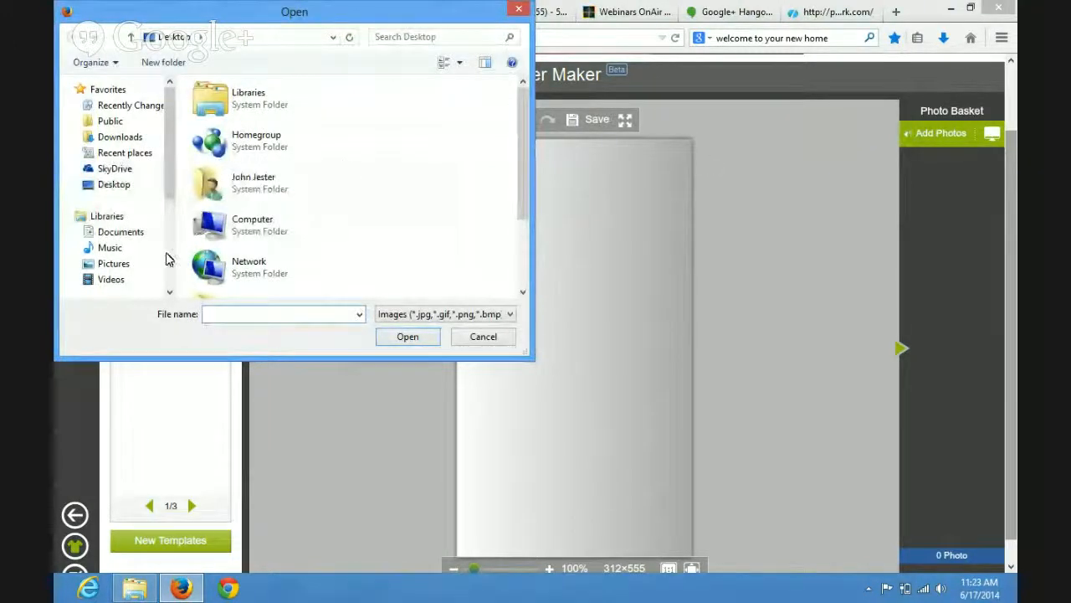
left_click(113, 267)
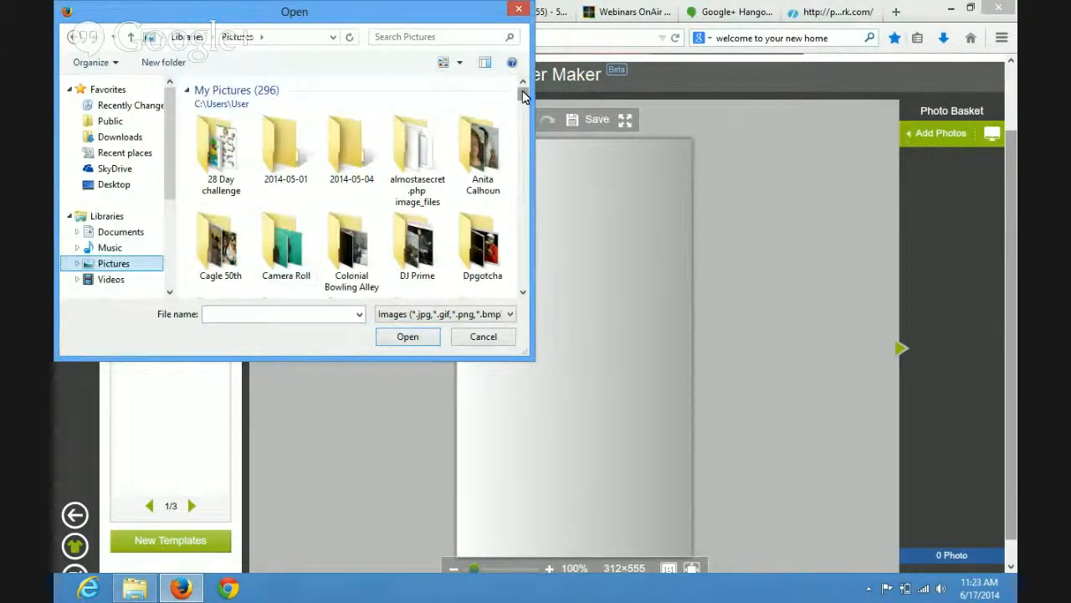
left_click_drag(523, 96, 521, 104)
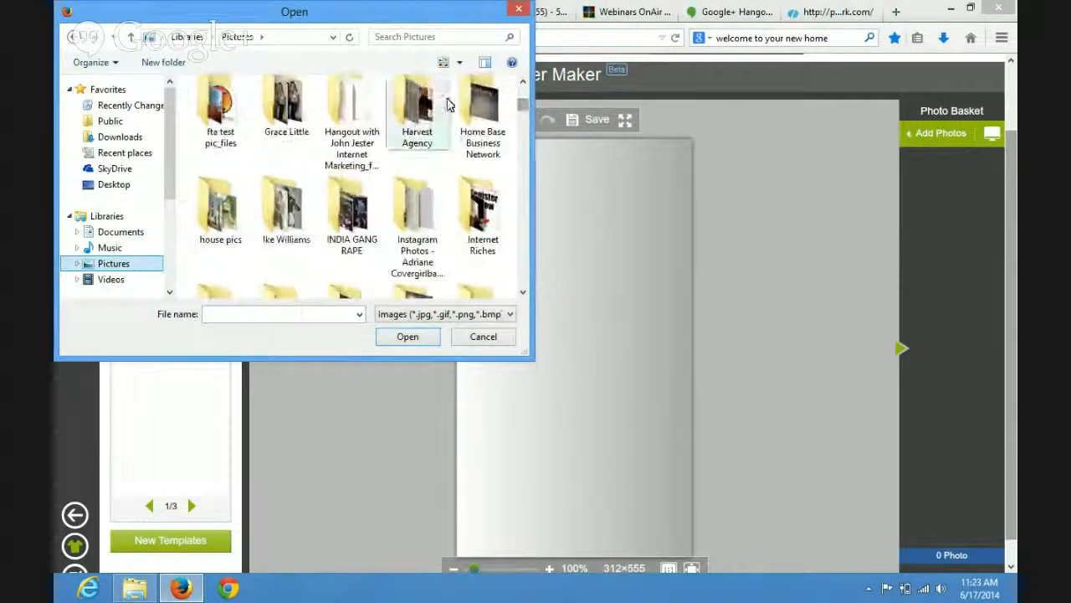
double_click(423, 108)
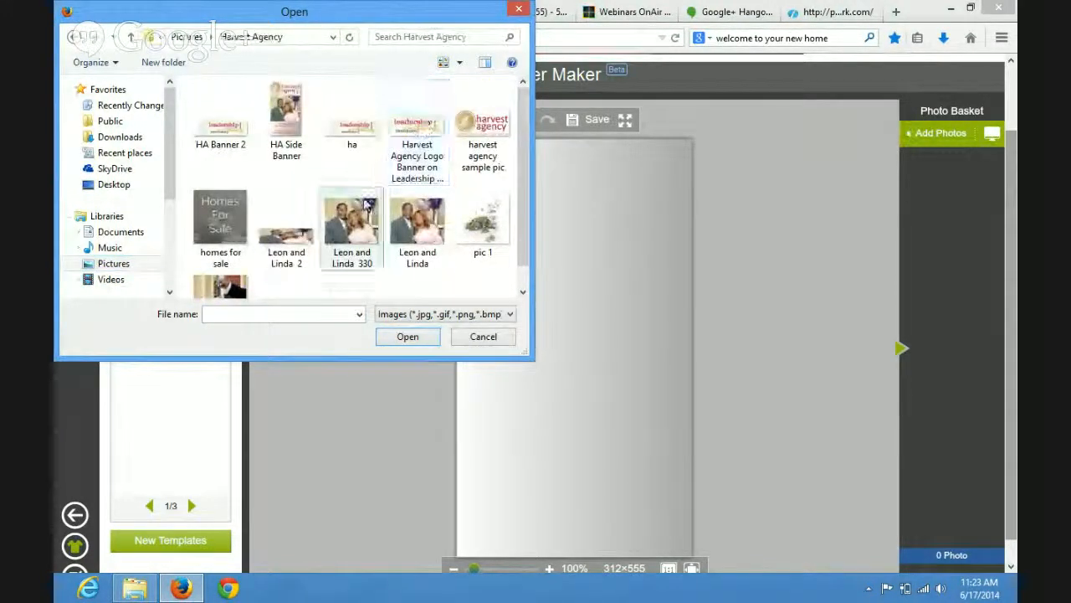
left_click(524, 282)
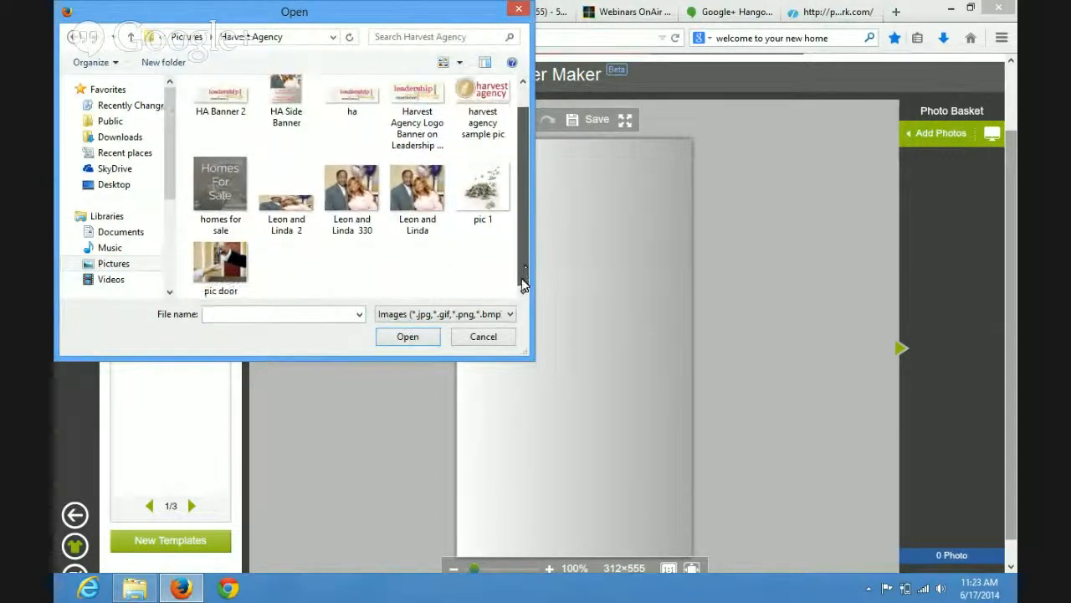
double_click(221, 266)
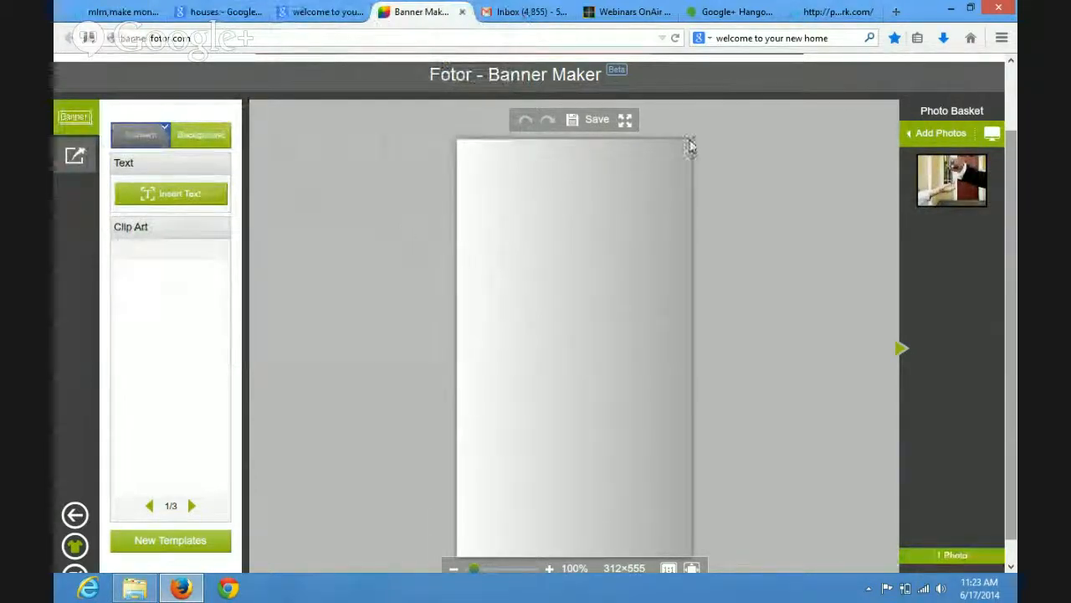
Add the "homes for sale" image from the Harvest Agency folder to the Photo Basket
left_click(924, 134)
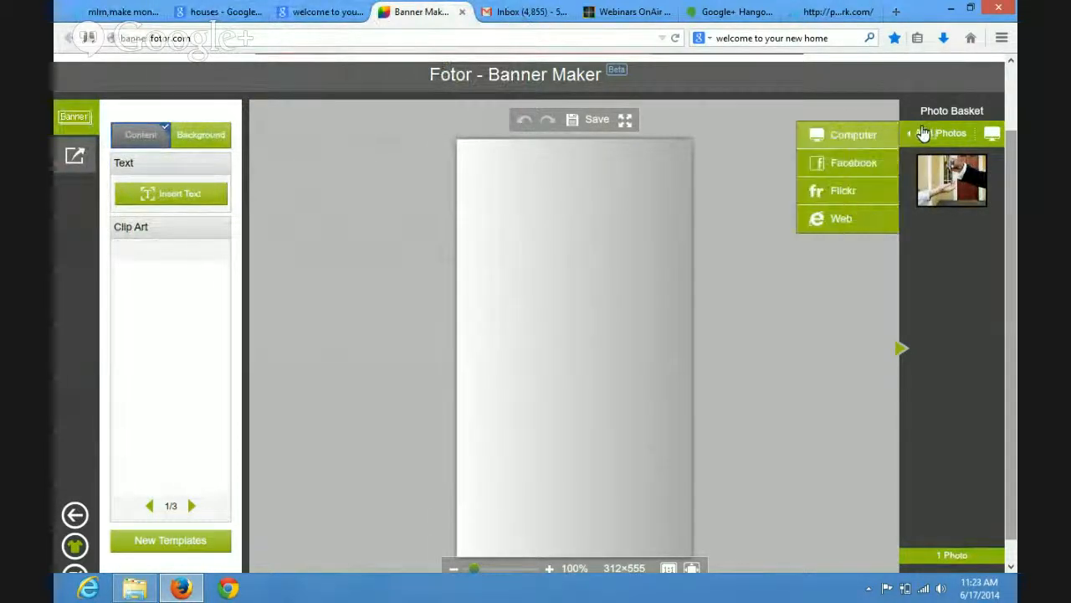
left_click(853, 138)
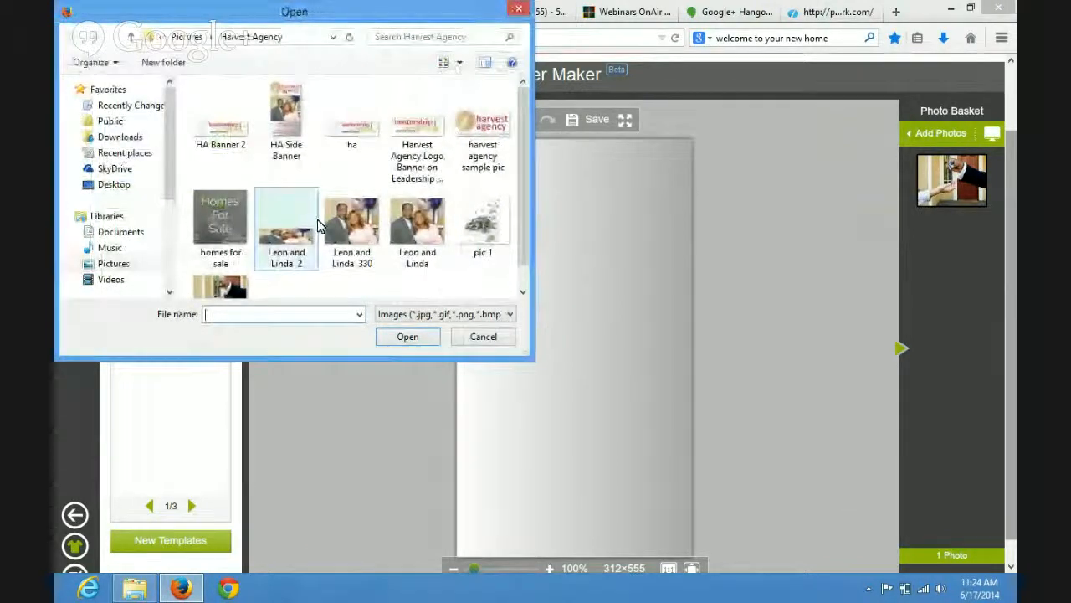
double_click(211, 218)
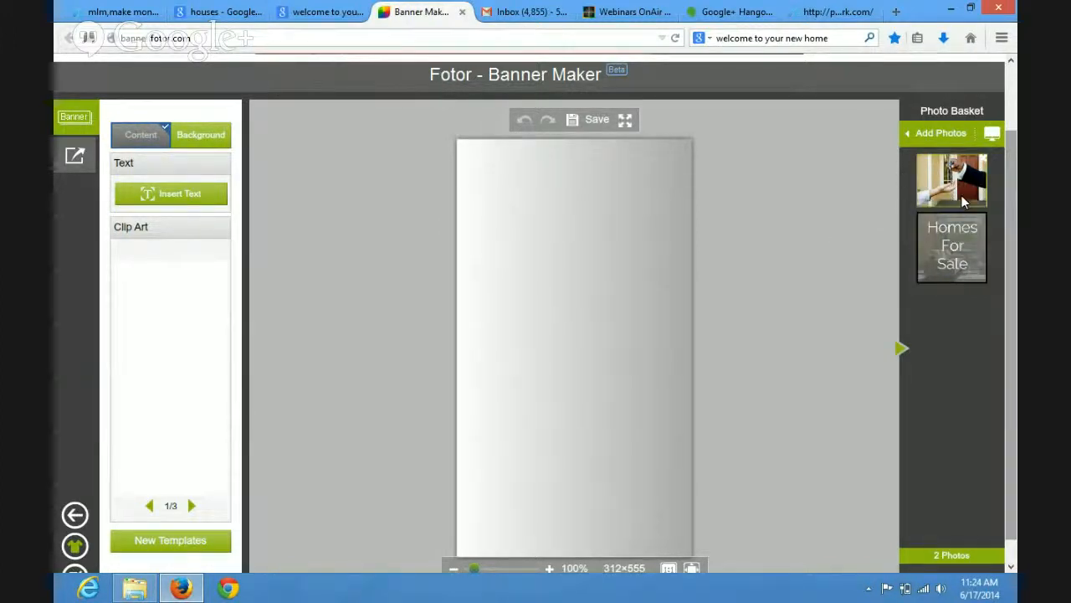
left_click(947, 144)
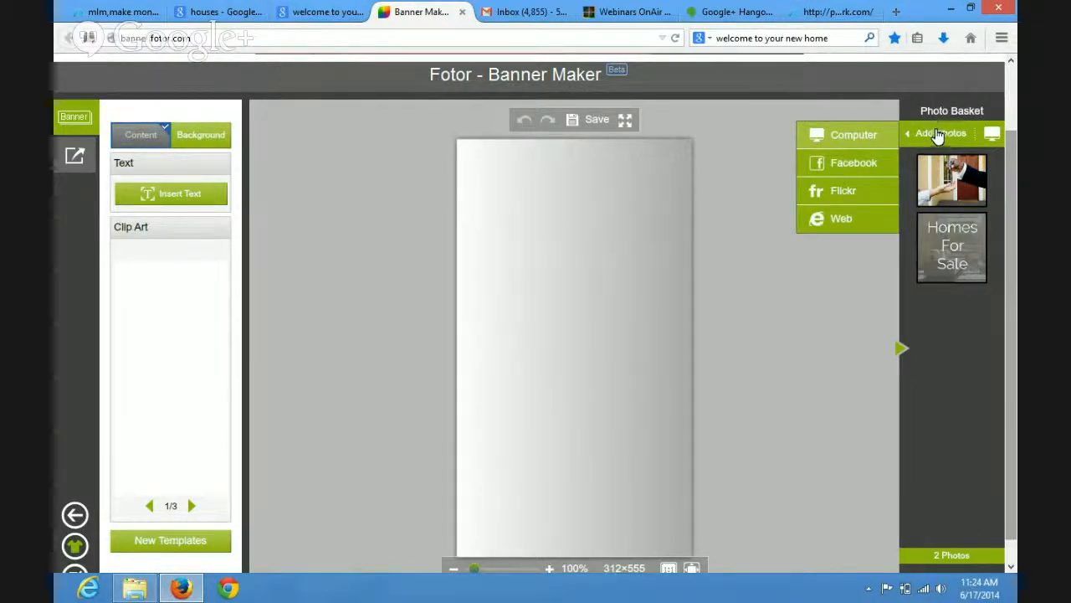
Place the door photo across the banner's bottom edge and the Homes For Sale image just above it
left_click_drag(952, 179, 583, 441)
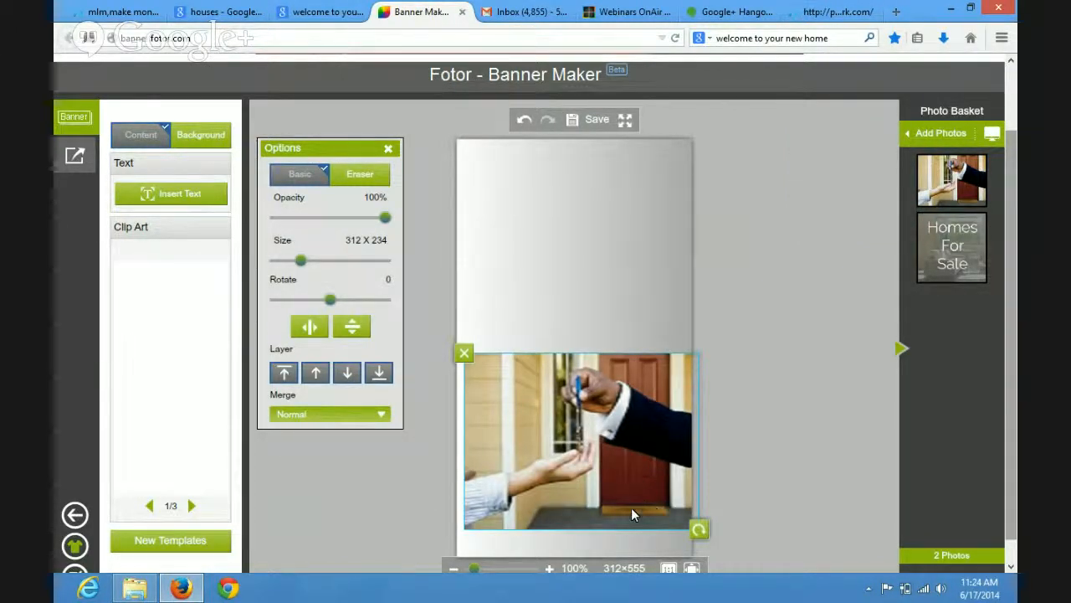
left_click_drag(601, 499, 592, 518)
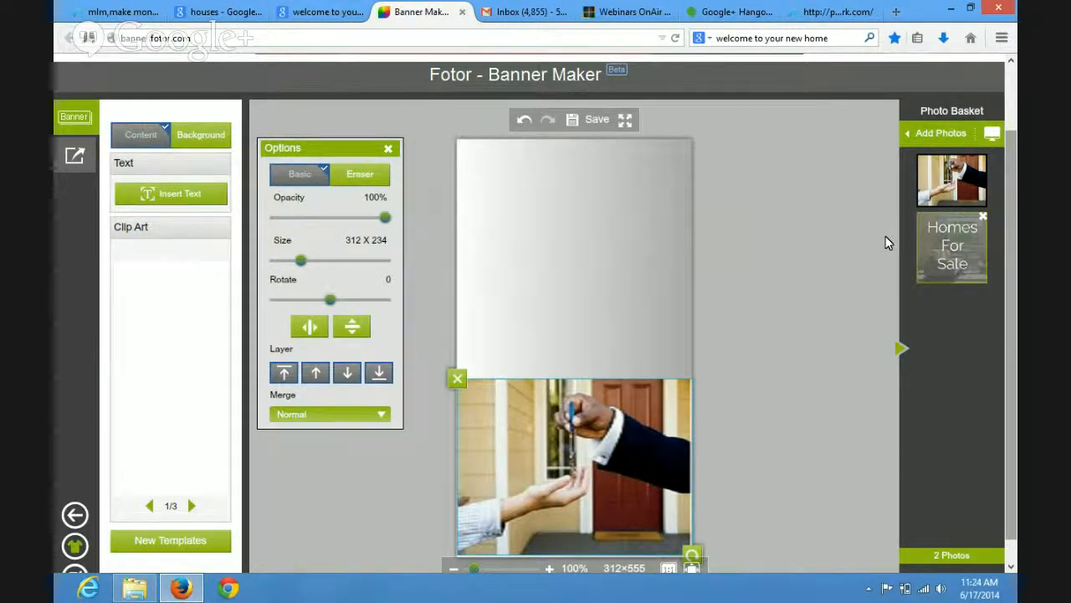
left_click_drag(946, 241, 575, 320)
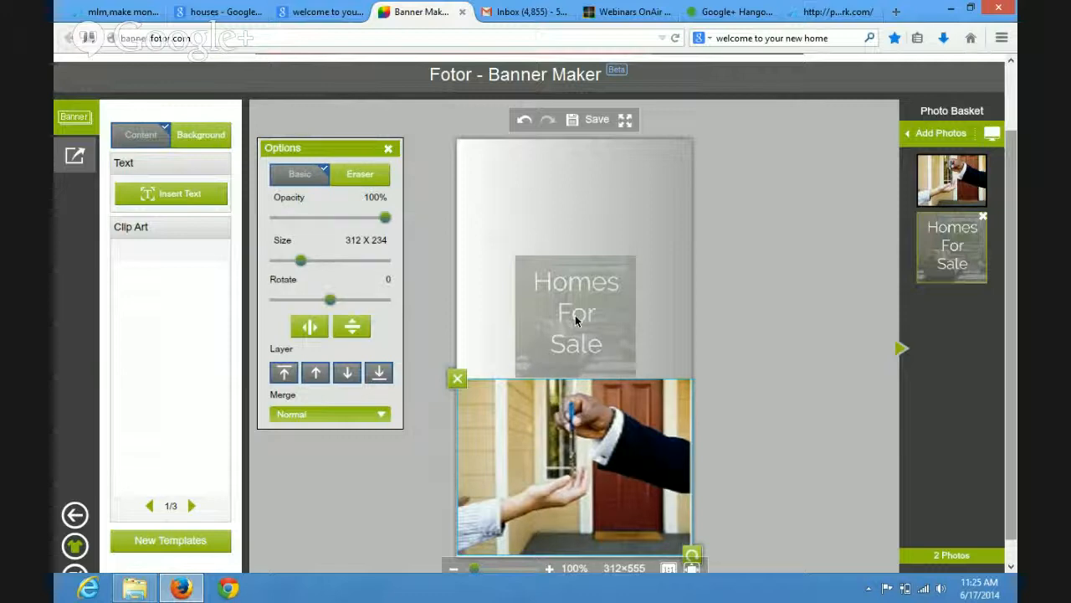
mouse_move(575, 314)
left_mouse_down()
mouse_move(572, 198)
mouse_move(567, 319)
left_mouse_up()
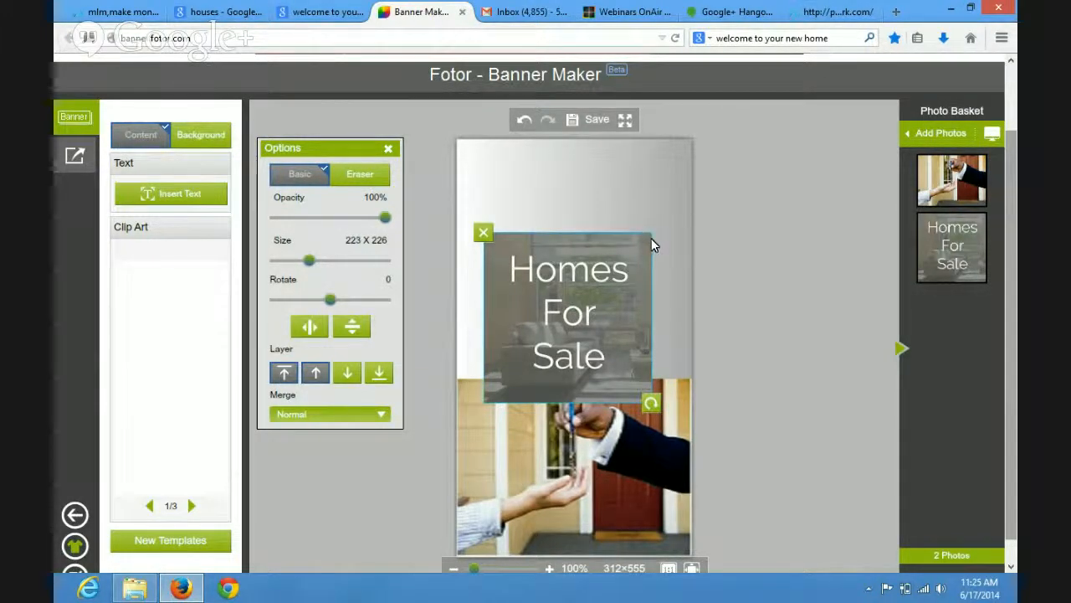
left_click_drag(629, 244, 627, 208)
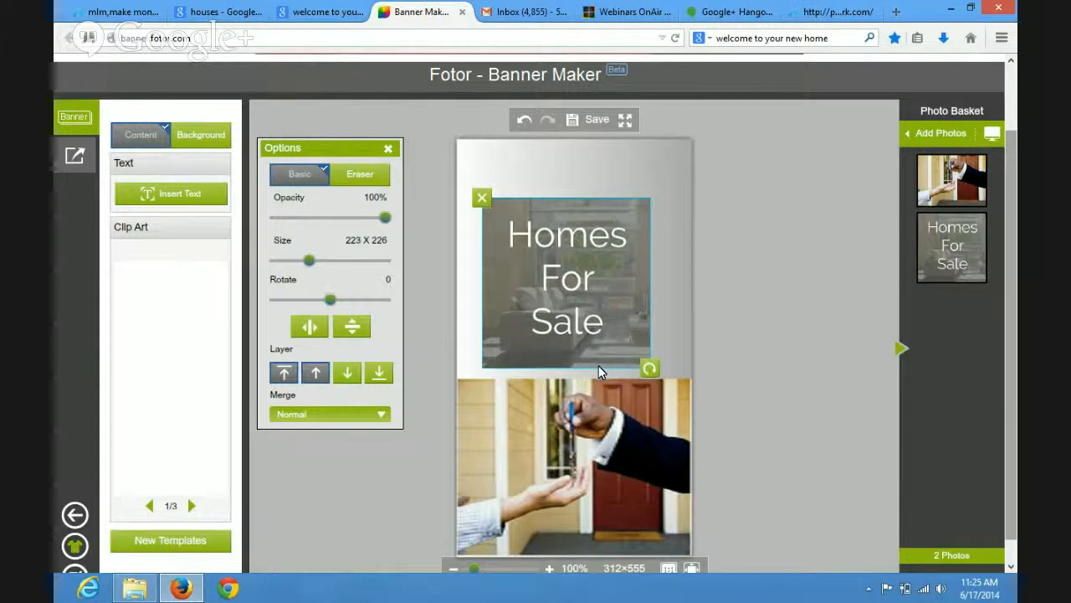
left_click_drag(598, 365, 598, 370)
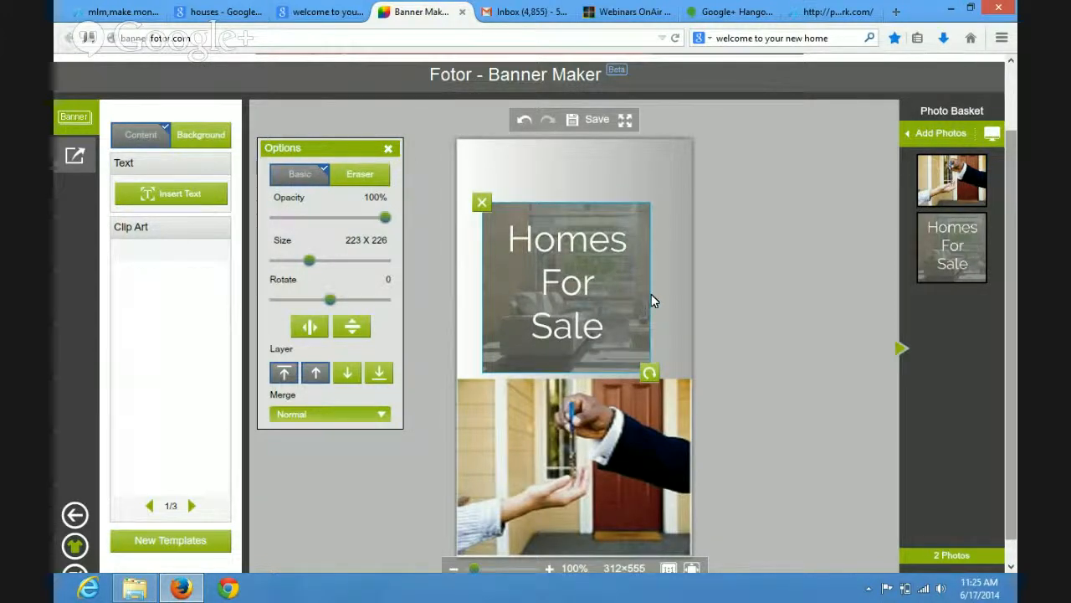
Enlarge the Homes For Sale image to 310 x 315 and position it to span the banner's upper part
left_click_drag(644, 295, 652, 295)
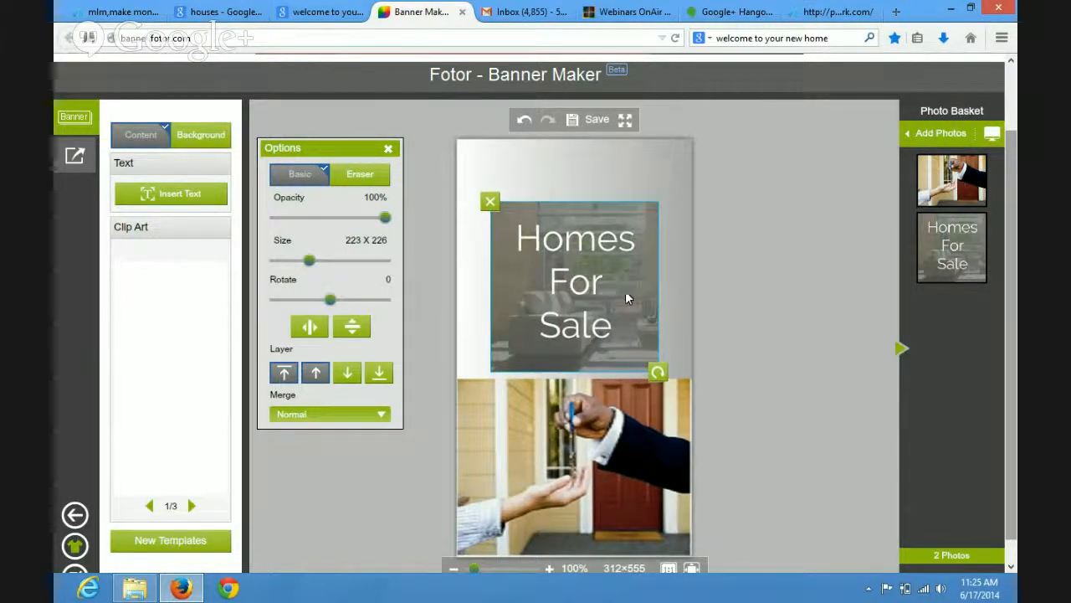
left_click_drag(552, 289, 548, 285)
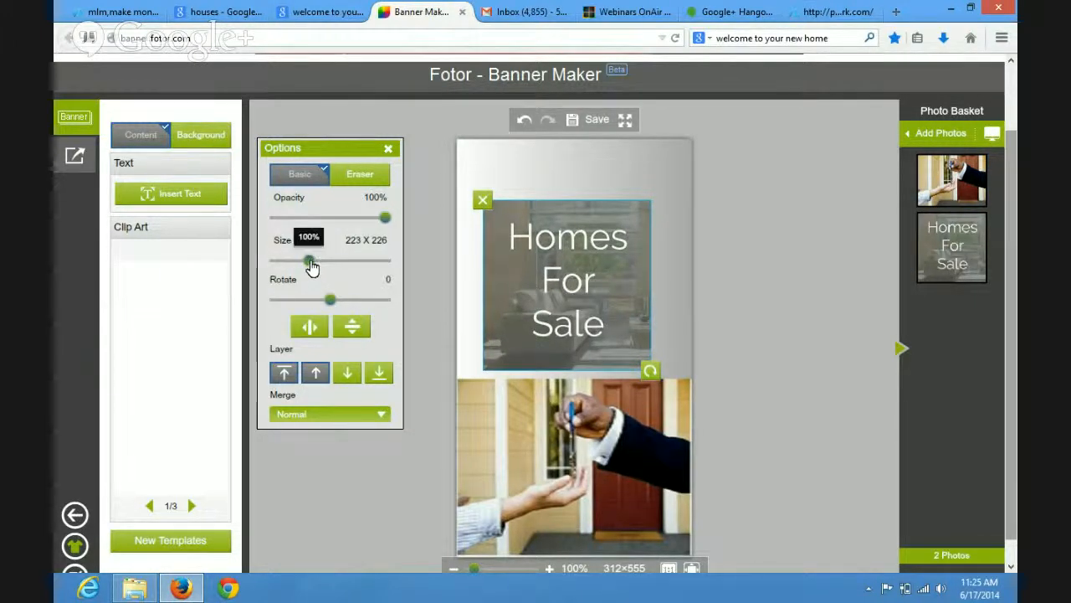
left_click_drag(310, 261, 318, 265)
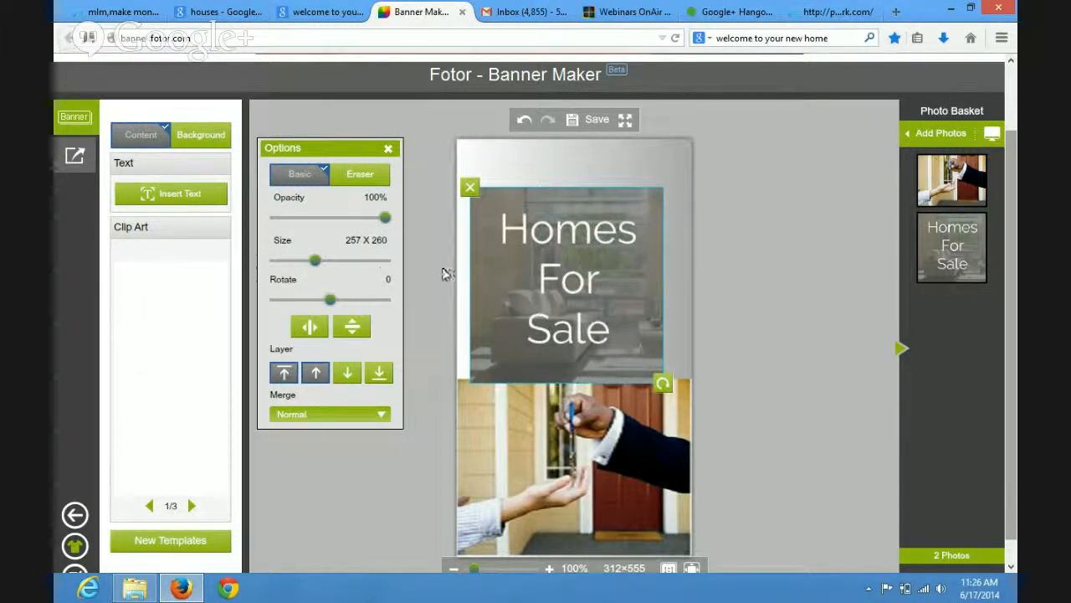
left_click_drag(513, 268, 517, 239)
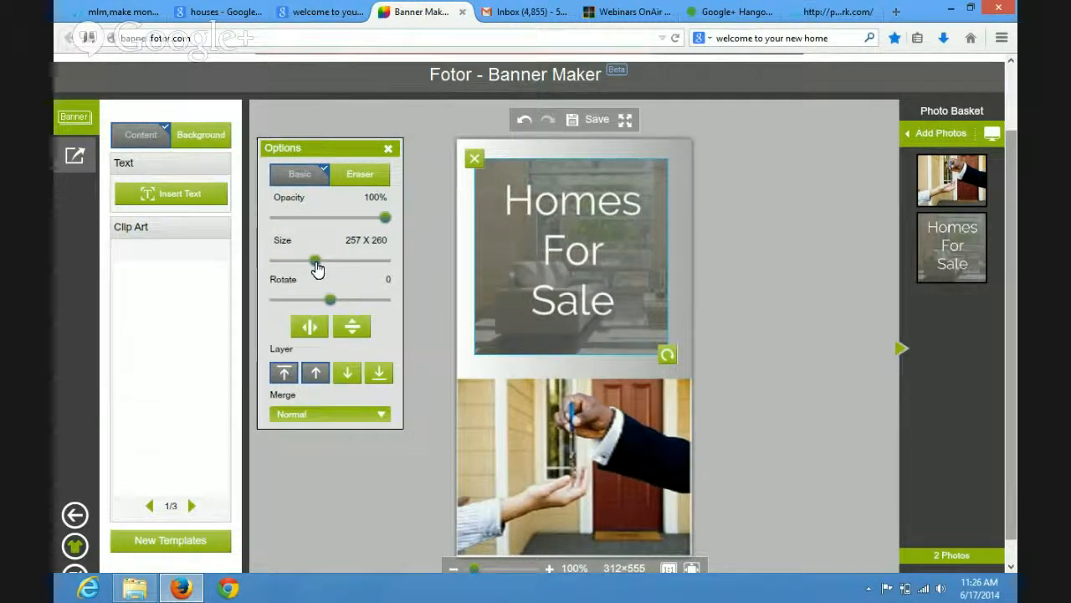
left_click_drag(316, 267, 323, 268)
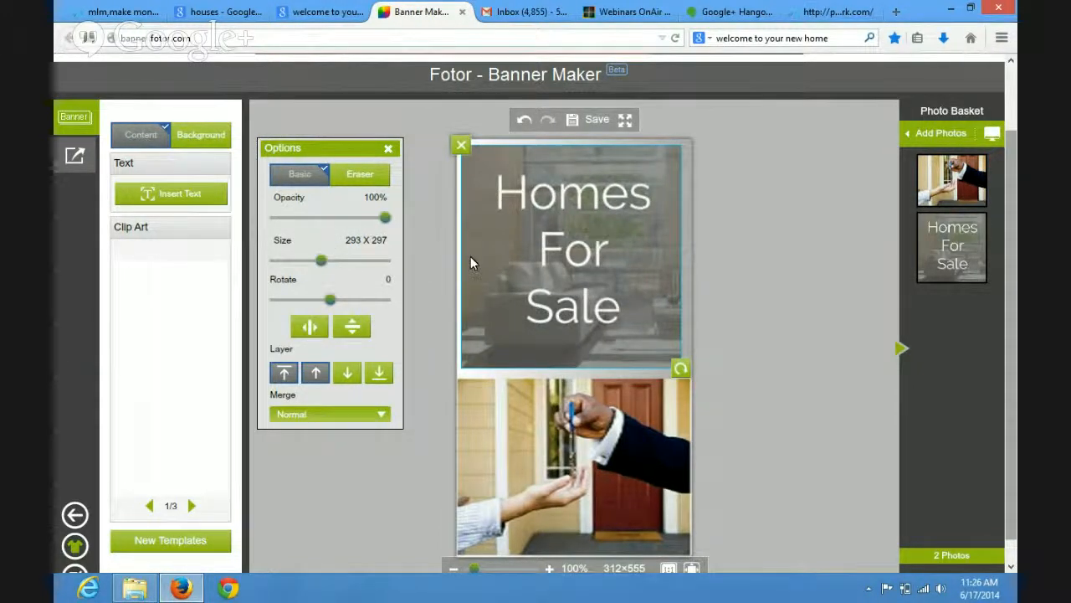
left_click_drag(505, 254, 507, 253)
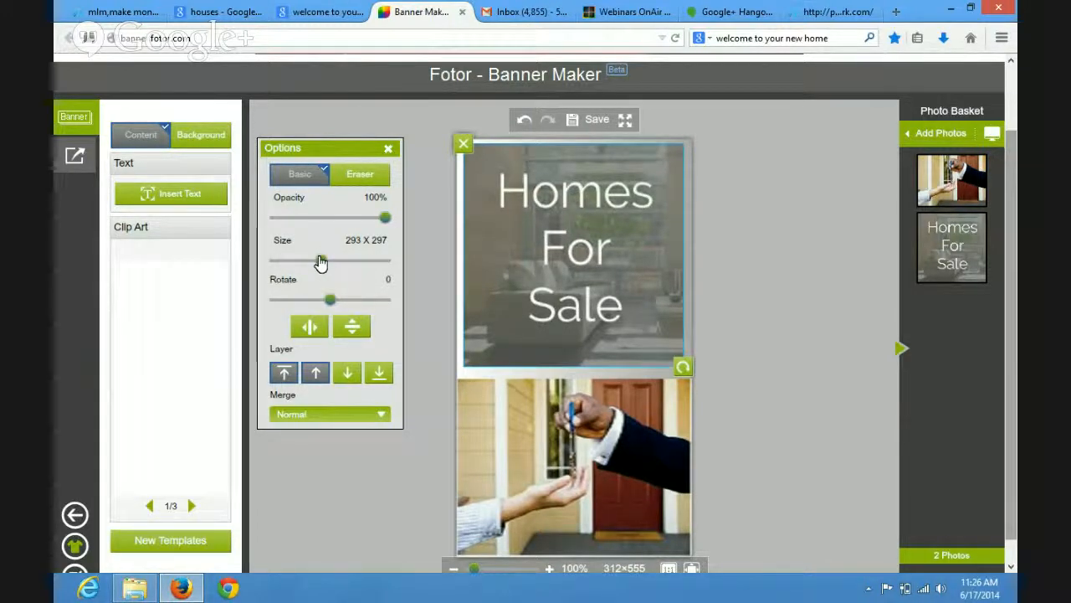
left_click_drag(322, 259, 323, 259)
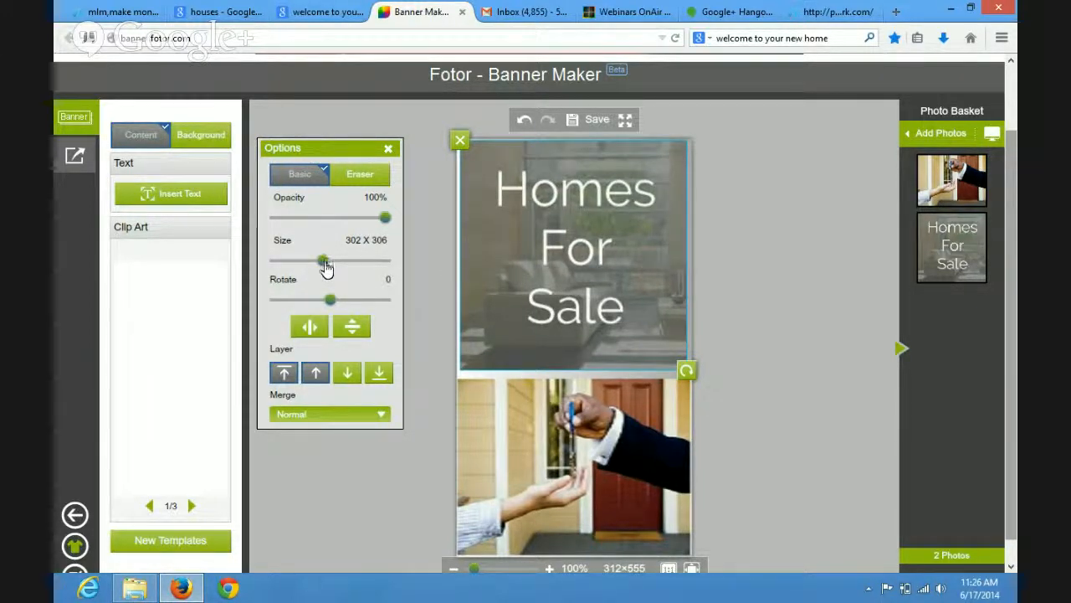
left_click_drag(326, 266, 324, 264)
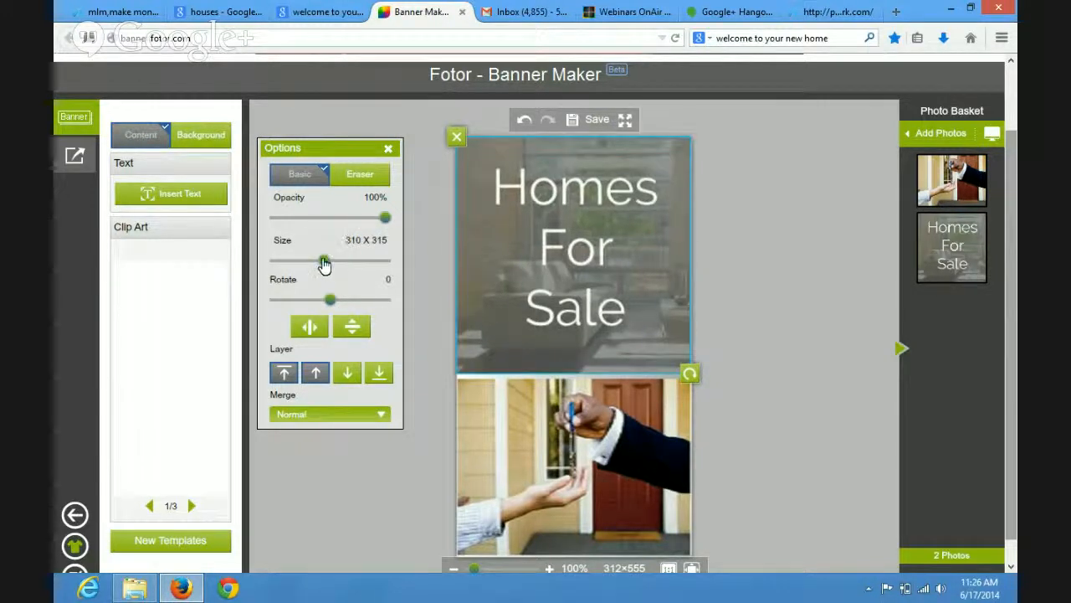
Enlarge the door photo to 328 x 246 and adjust its position so it fills the banner's lower part
left_click(549, 449)
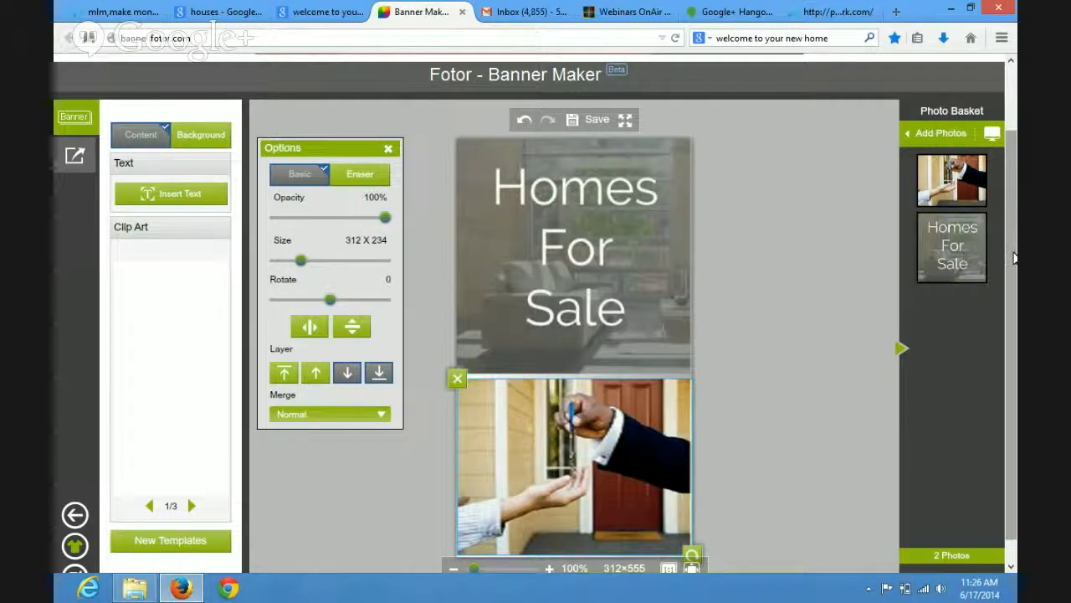
scroll(1014, 258, "down", 1)
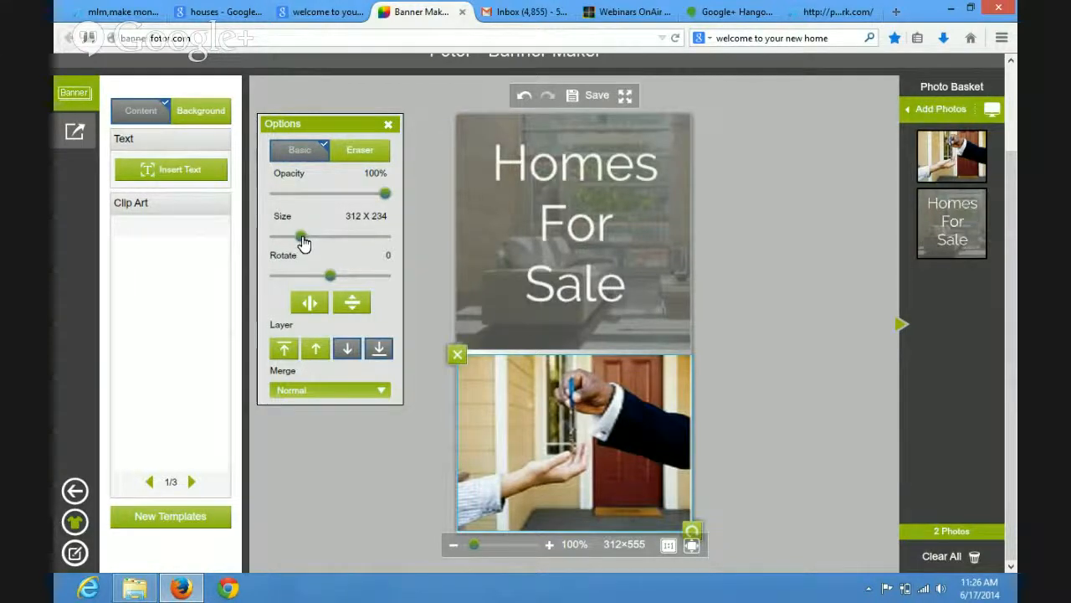
mouse_move(303, 241)
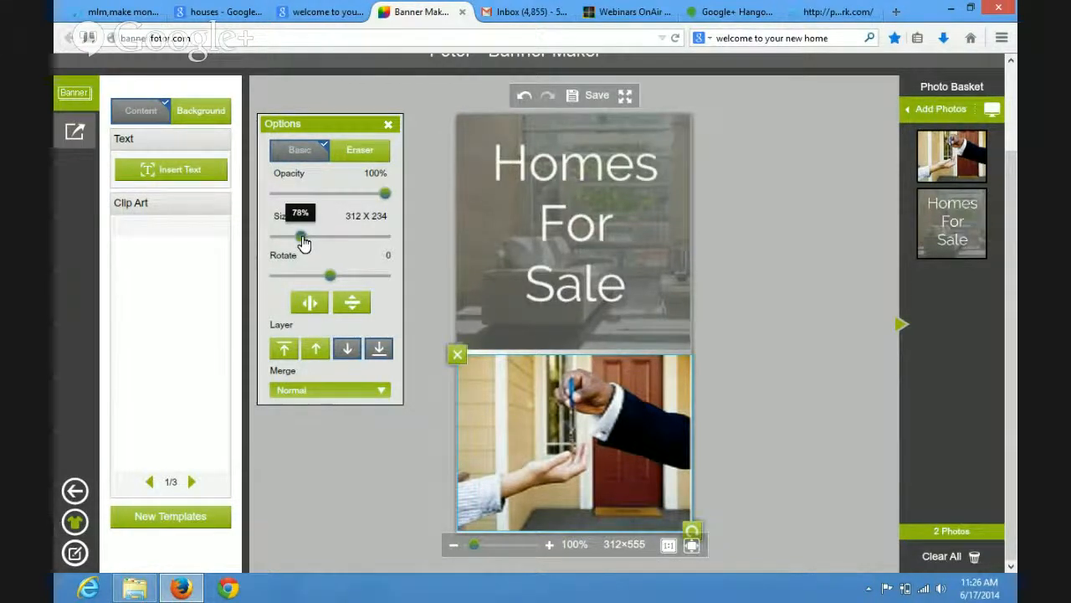
left_click_drag(304, 241, 303, 241)
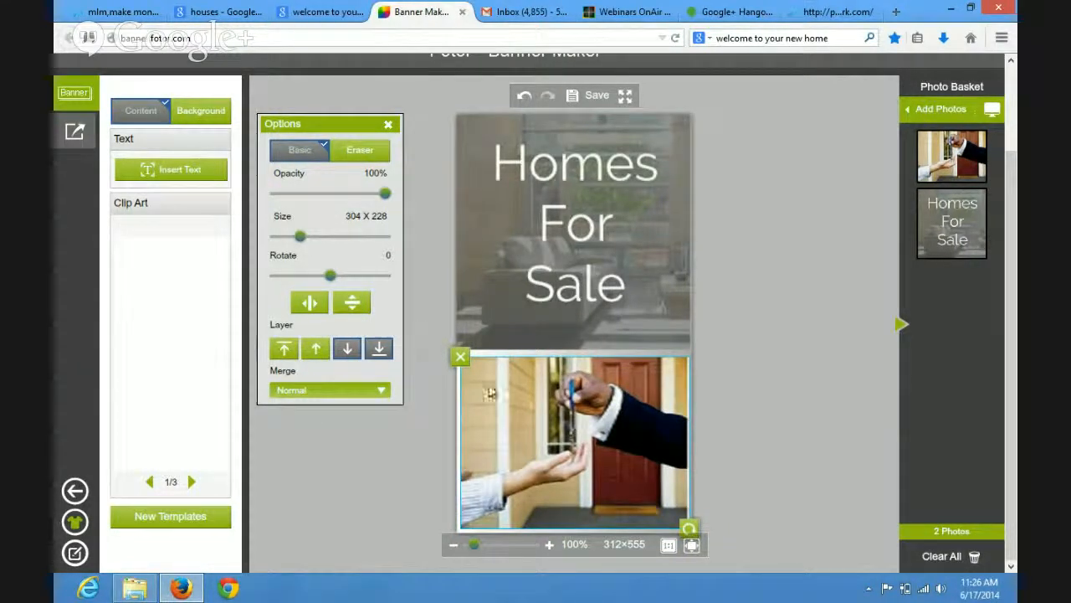
left_click_drag(542, 415, 540, 415)
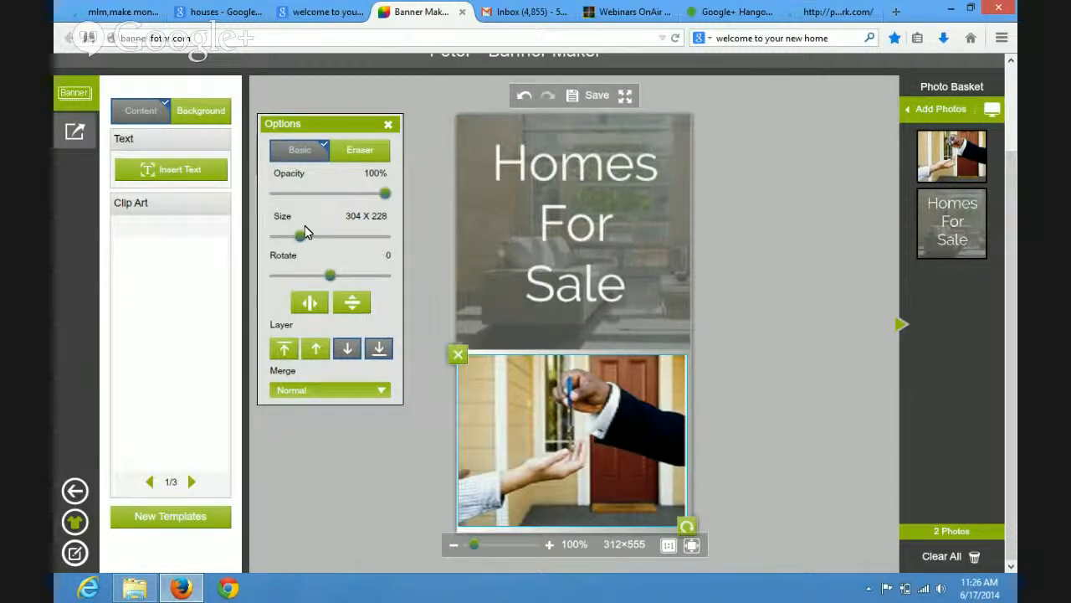
mouse_move(303, 240)
left_click_drag(305, 241, 305, 241)
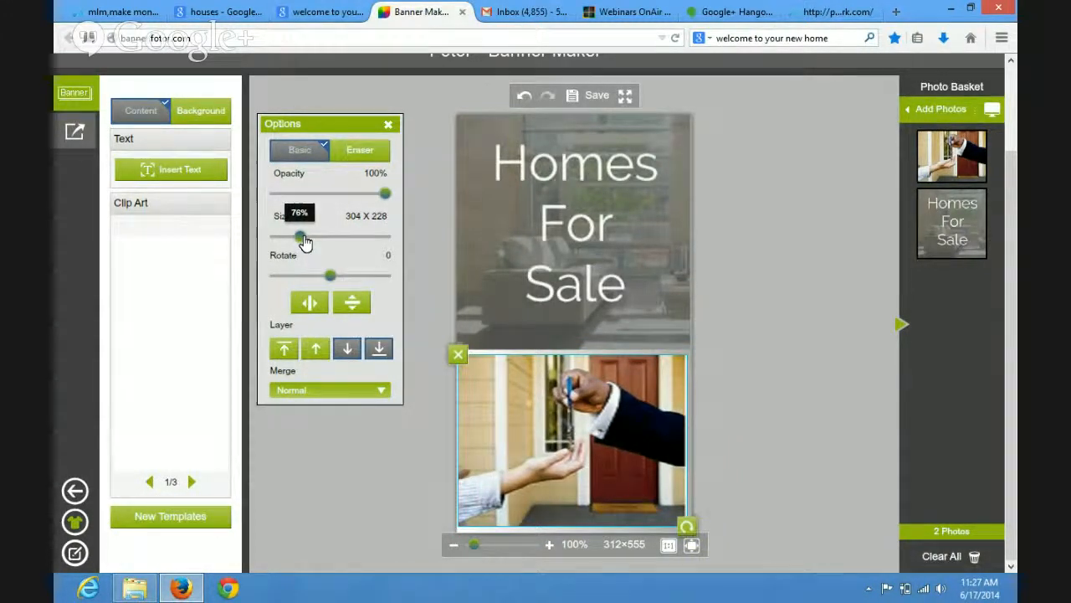
left_click_drag(306, 243, 306, 242)
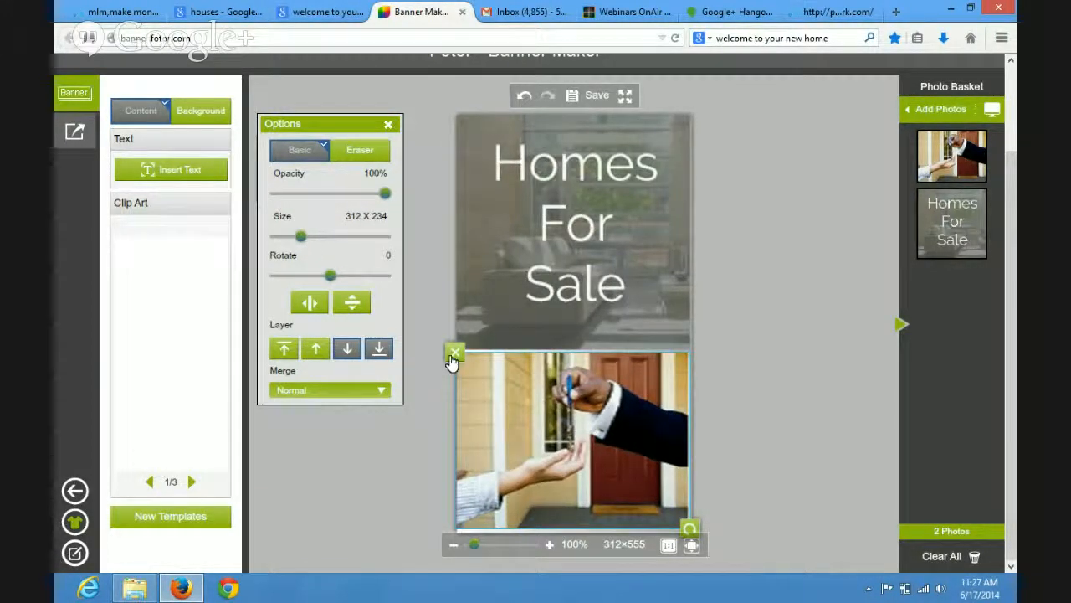
left_click_drag(301, 242, 303, 249)
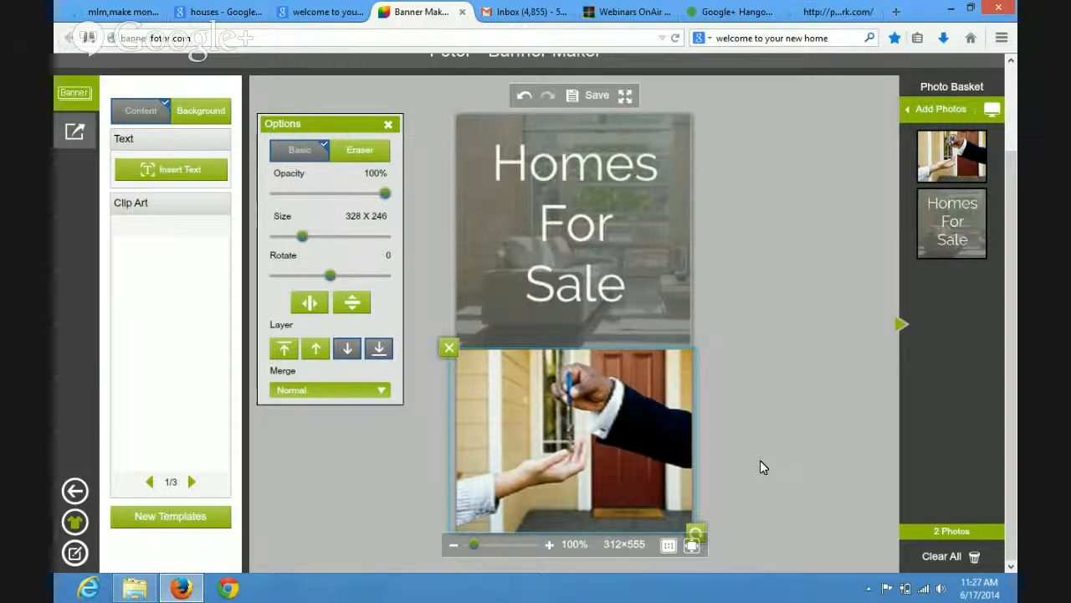
Resize the Homes For Sale image to 230 x 233, with background margins around it above the door photo
left_click(567, 238)
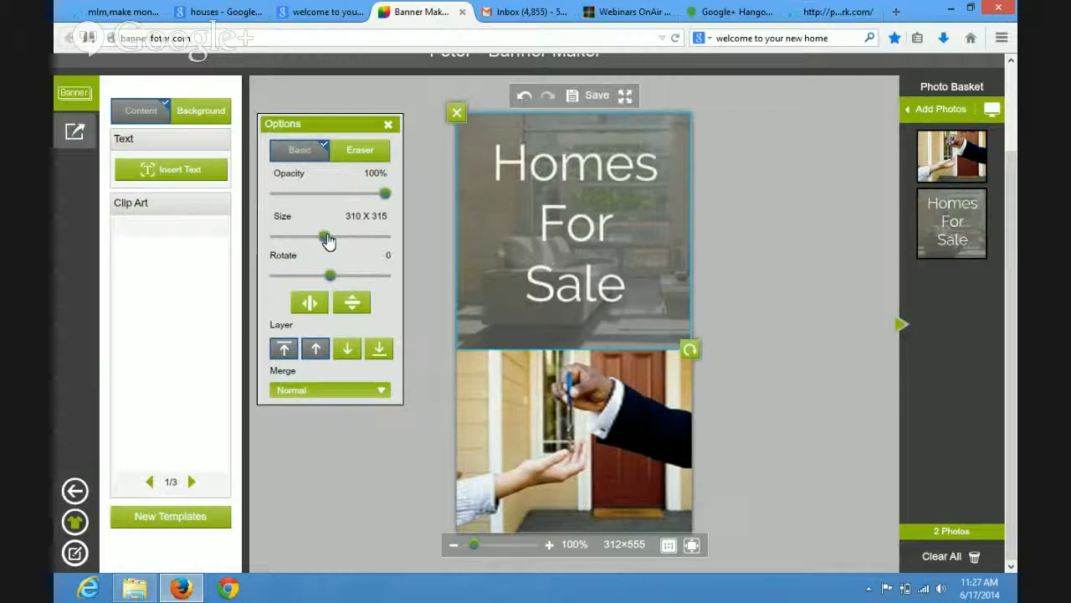
left_click_drag(325, 237, 317, 246)
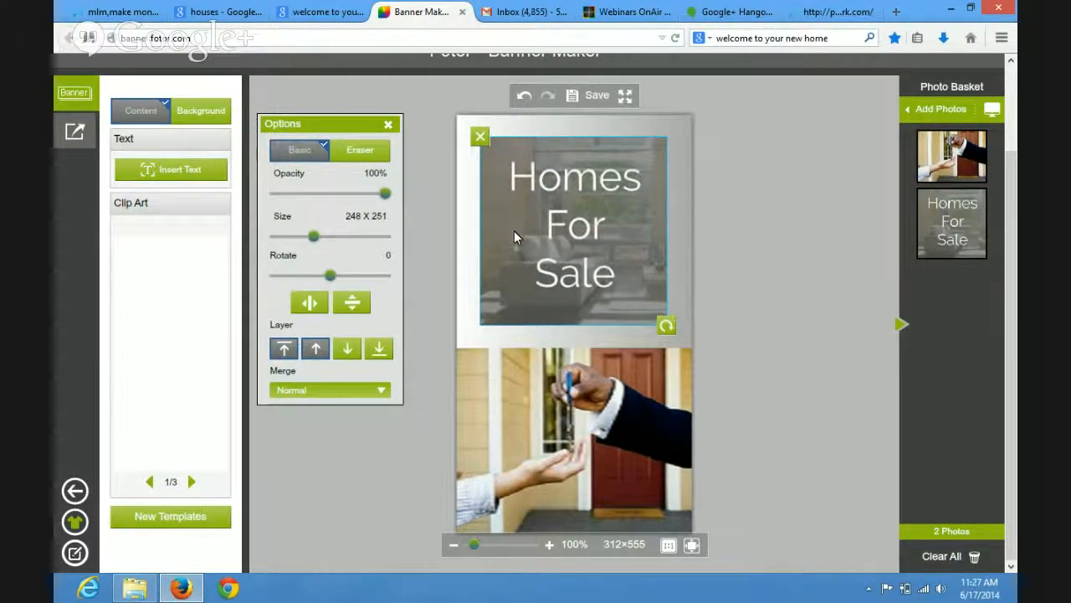
left_click_drag(547, 236, 545, 227)
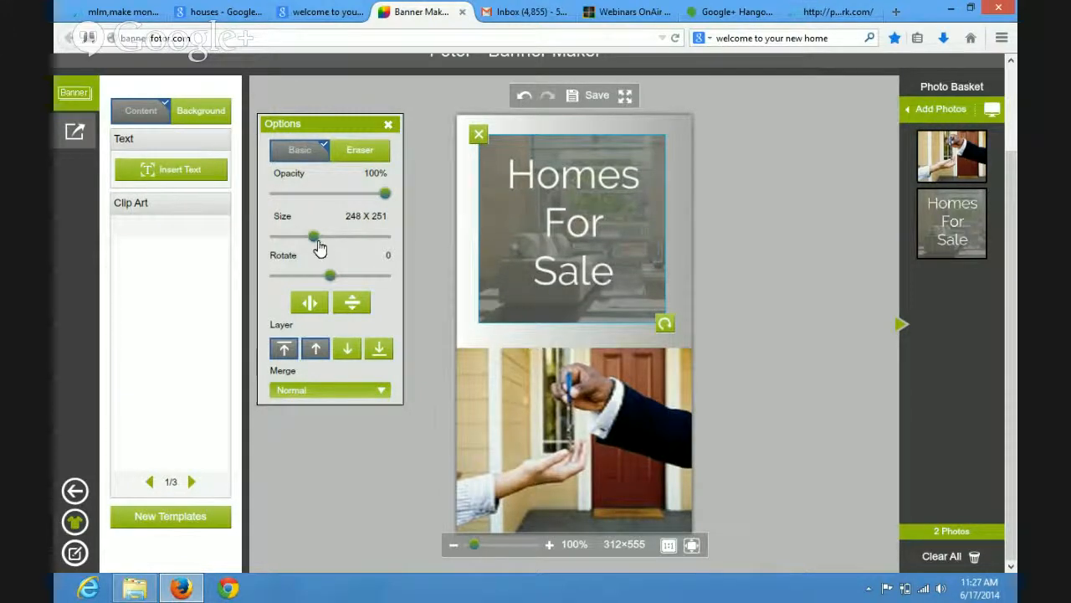
mouse_move(316, 242)
left_click_drag(316, 242, 326, 243)
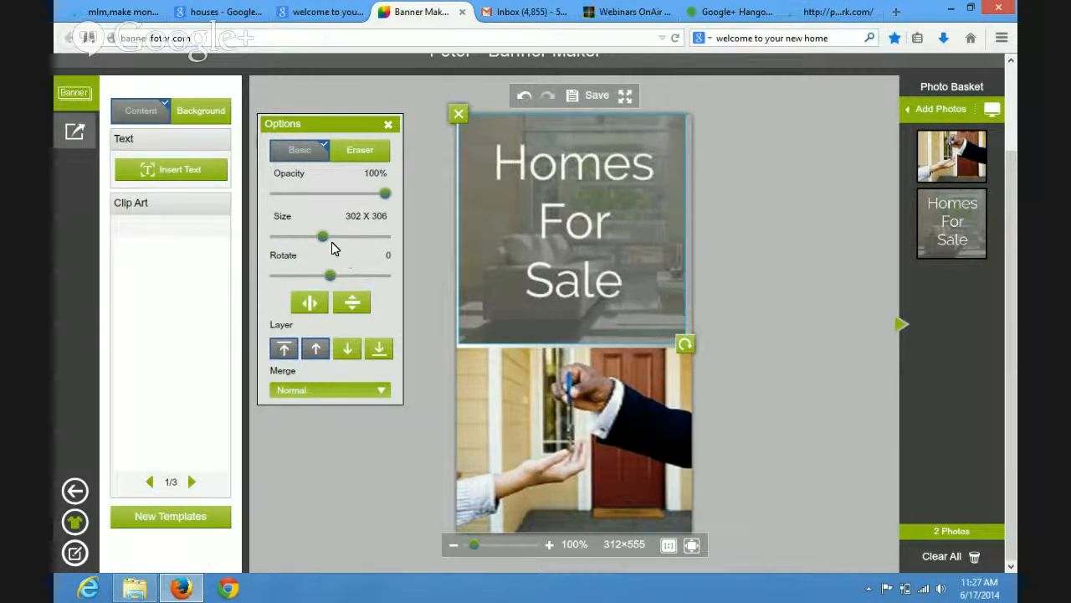
left_click_drag(324, 244, 326, 244)
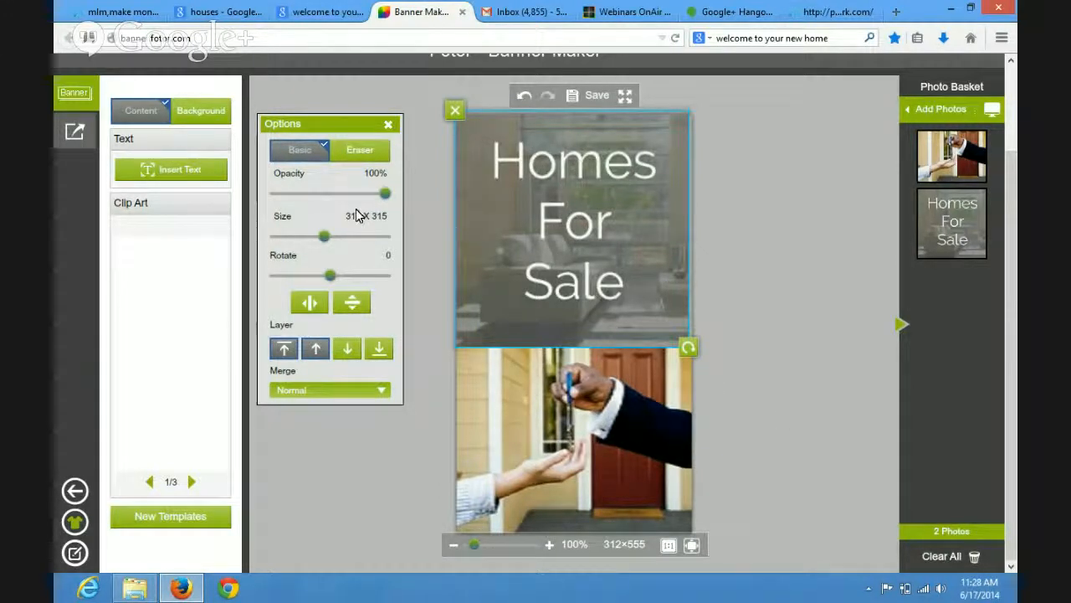
left_click_drag(324, 239, 310, 241)
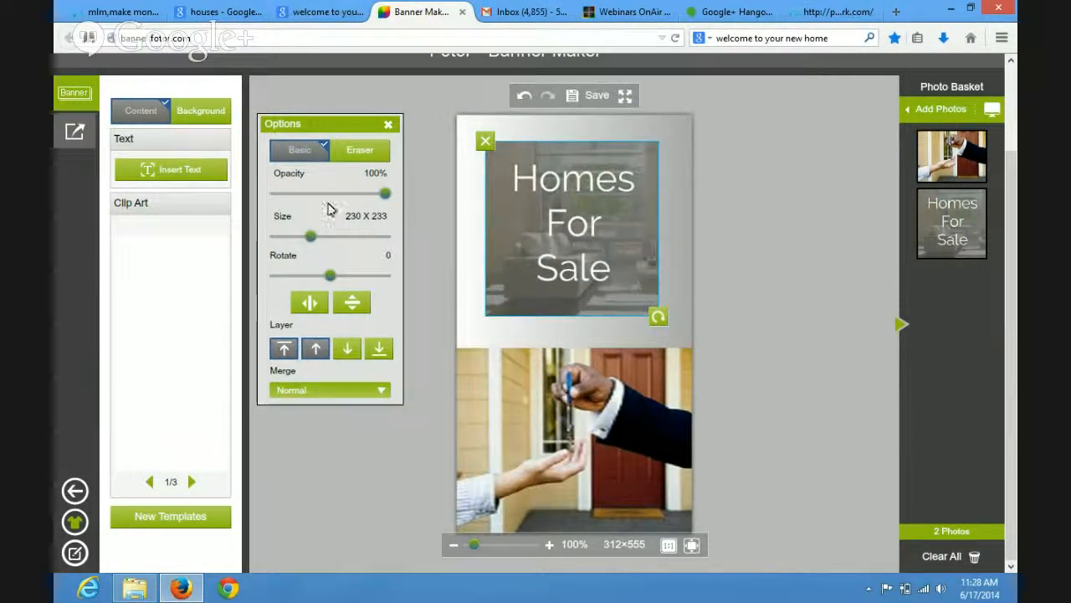
Try the Solid Color, Linear Gradient, Texture and Blank background types on the banner
left_click(202, 122)
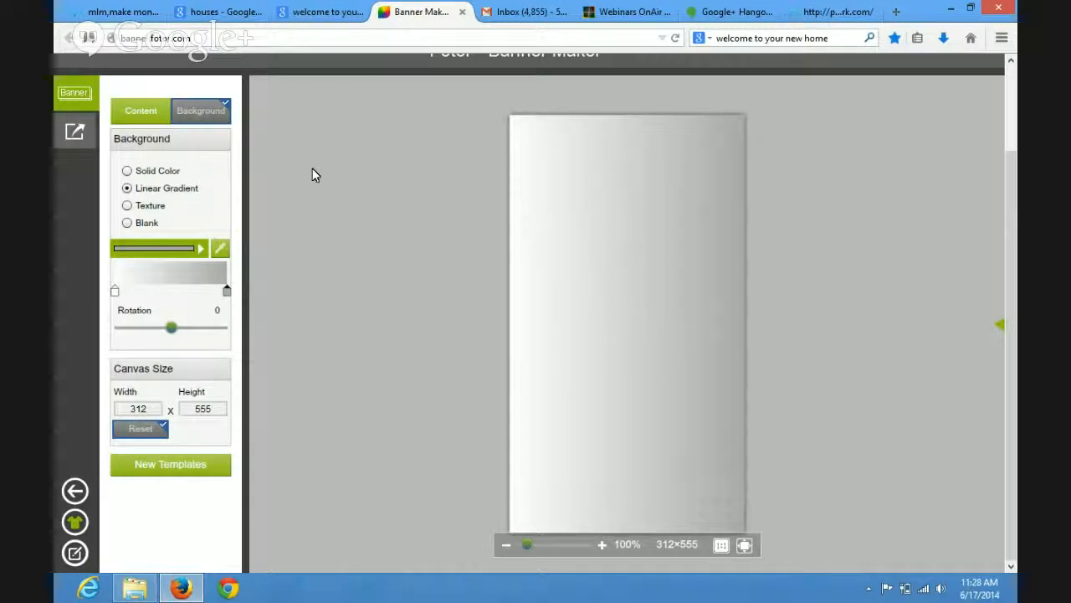
left_click(127, 171)
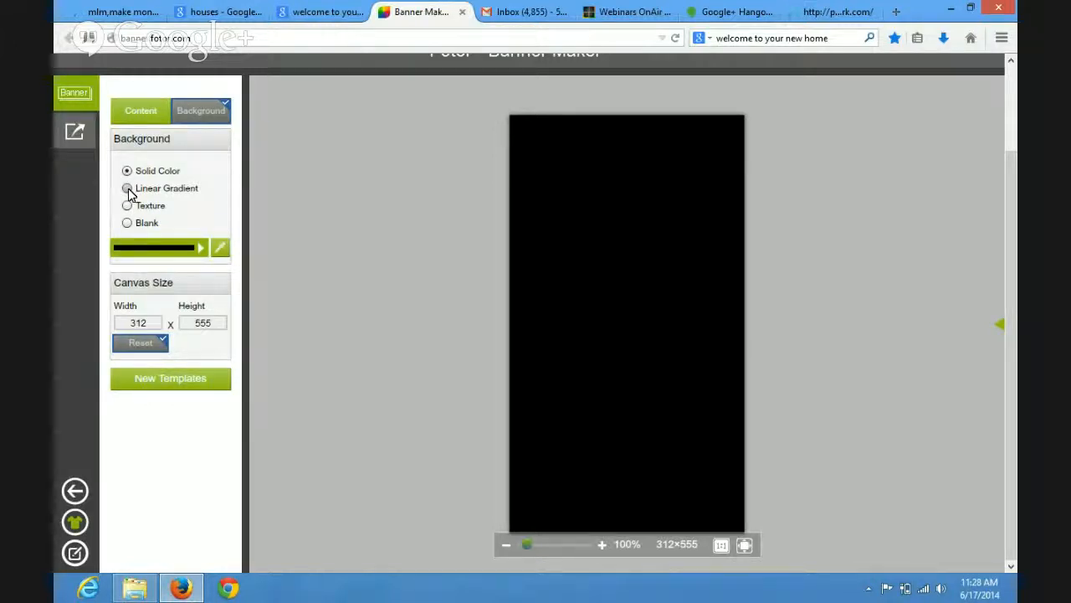
left_click(127, 188)
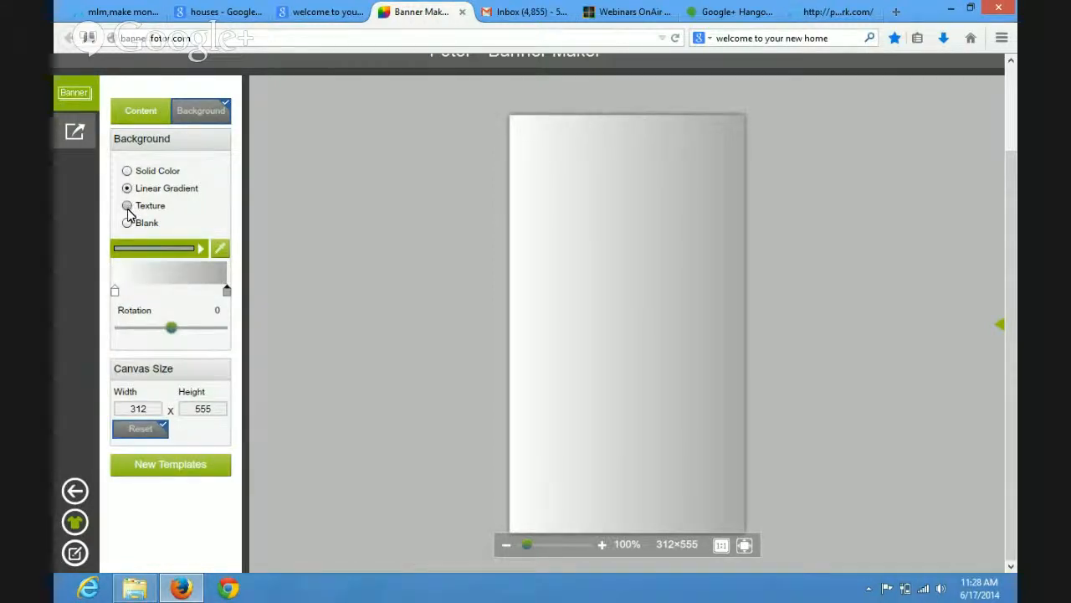
left_click(127, 205)
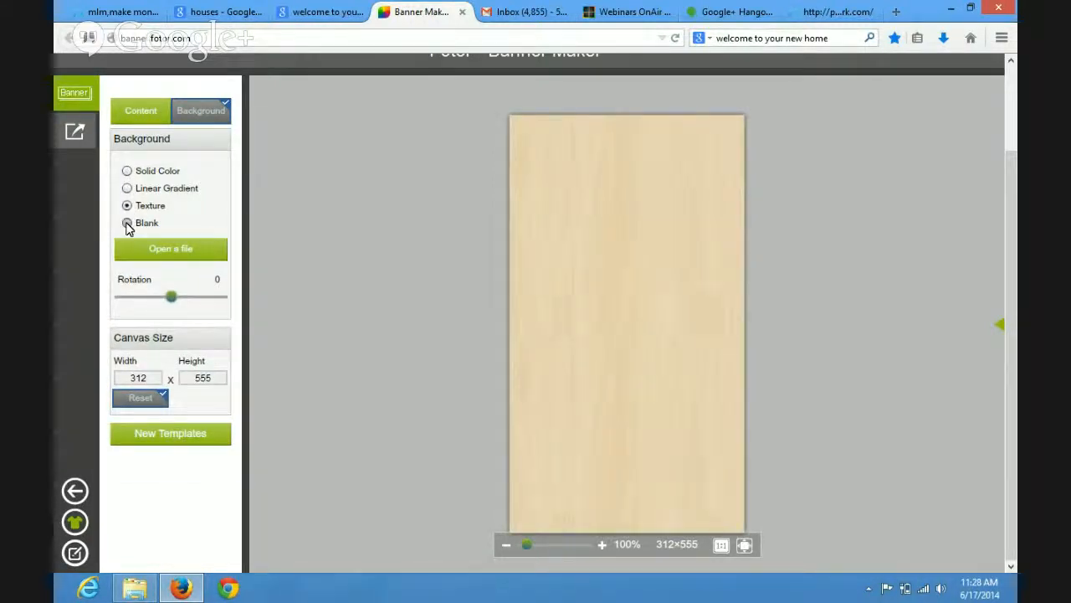
left_click(127, 224)
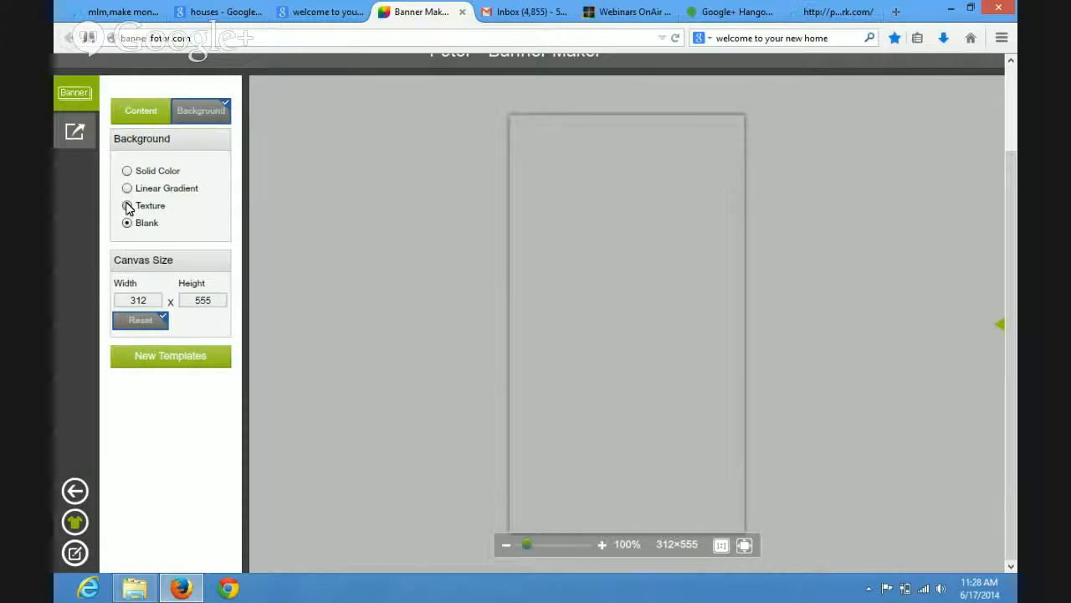
left_click(128, 190)
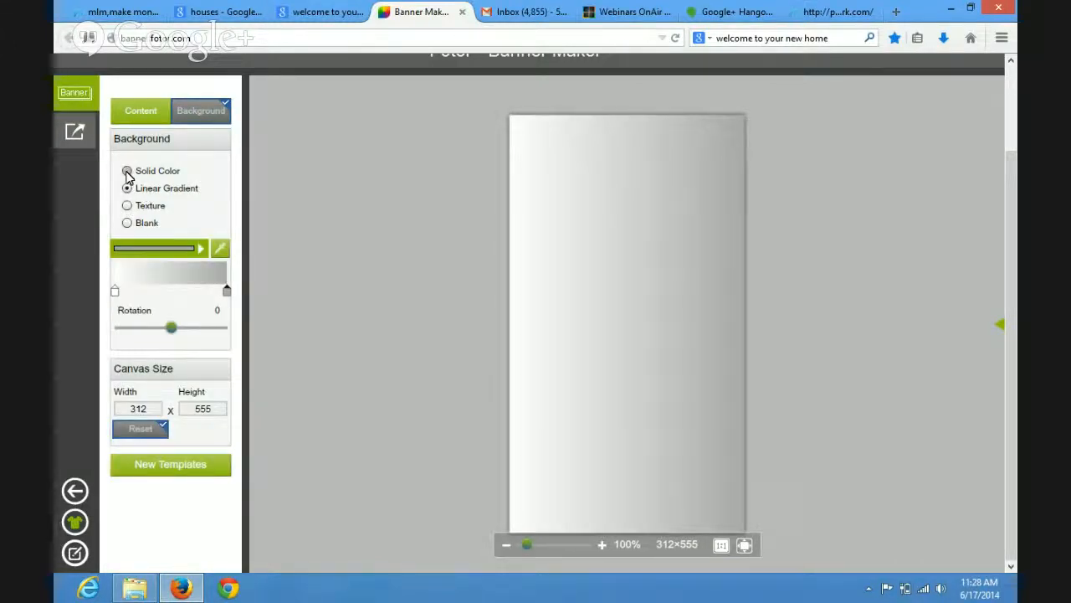
Give the banner a solid pale yellow FFFFCC background and return to the banner content
left_click(127, 172)
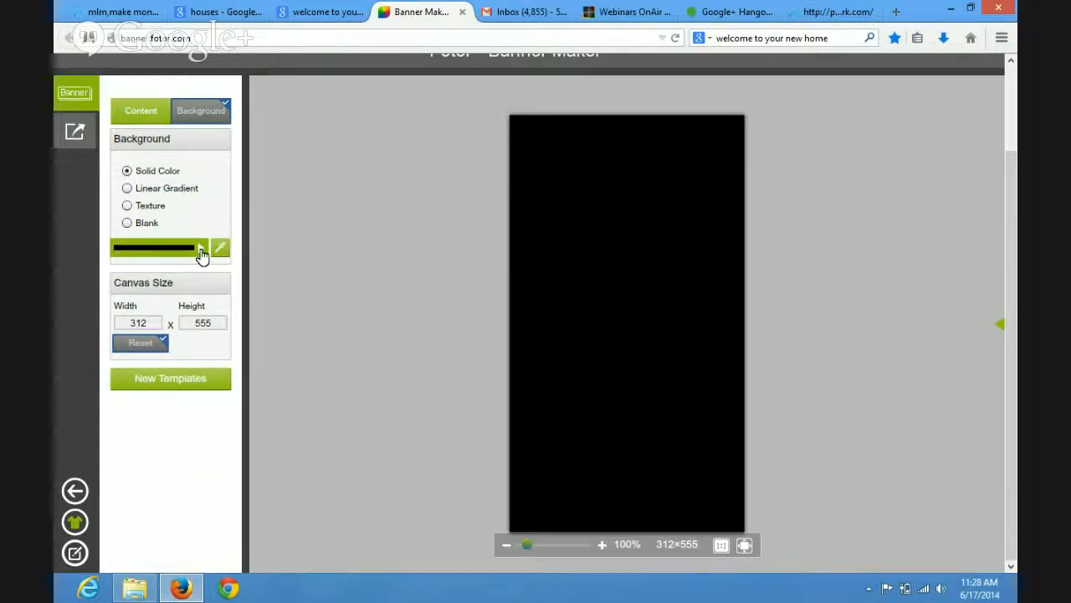
left_click(201, 248)
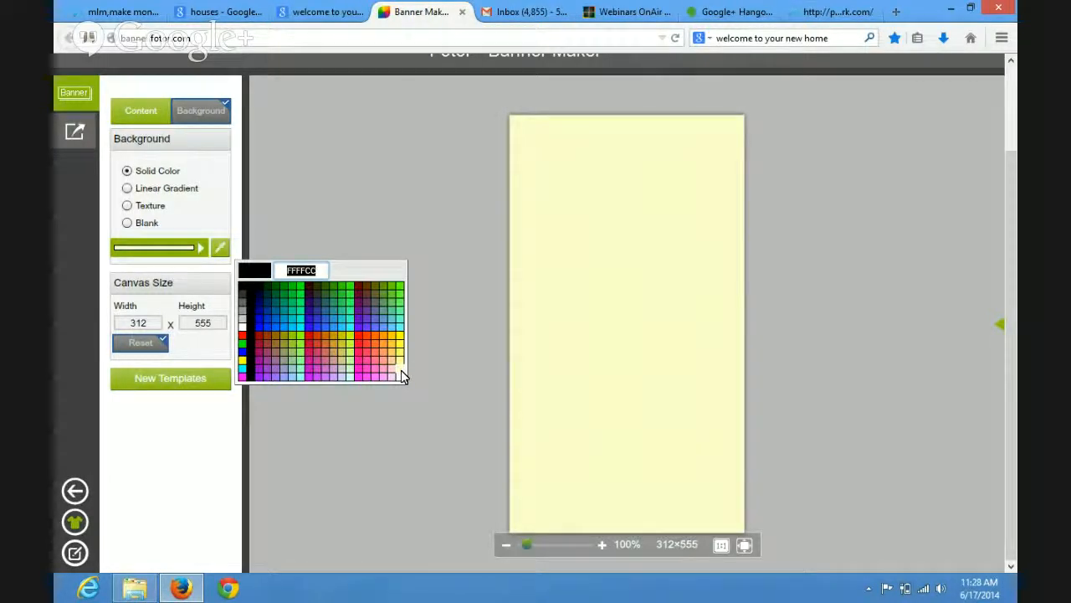
left_click(400, 371)
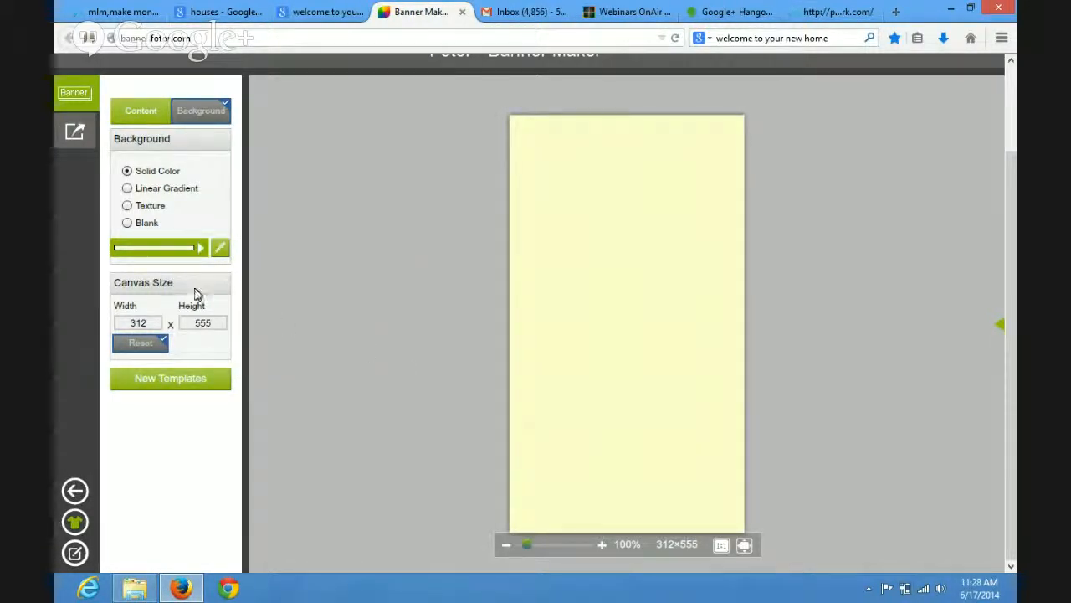
left_click(127, 188)
left_click(127, 171)
left_click(142, 117)
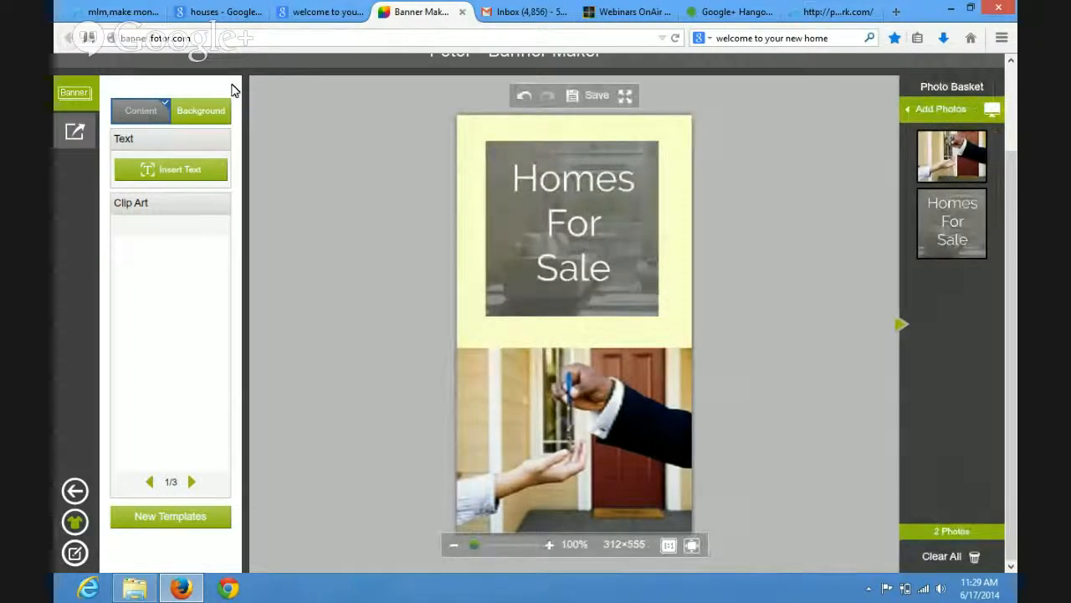
Change the banner's solid background color to green 33CC66
left_click(199, 109)
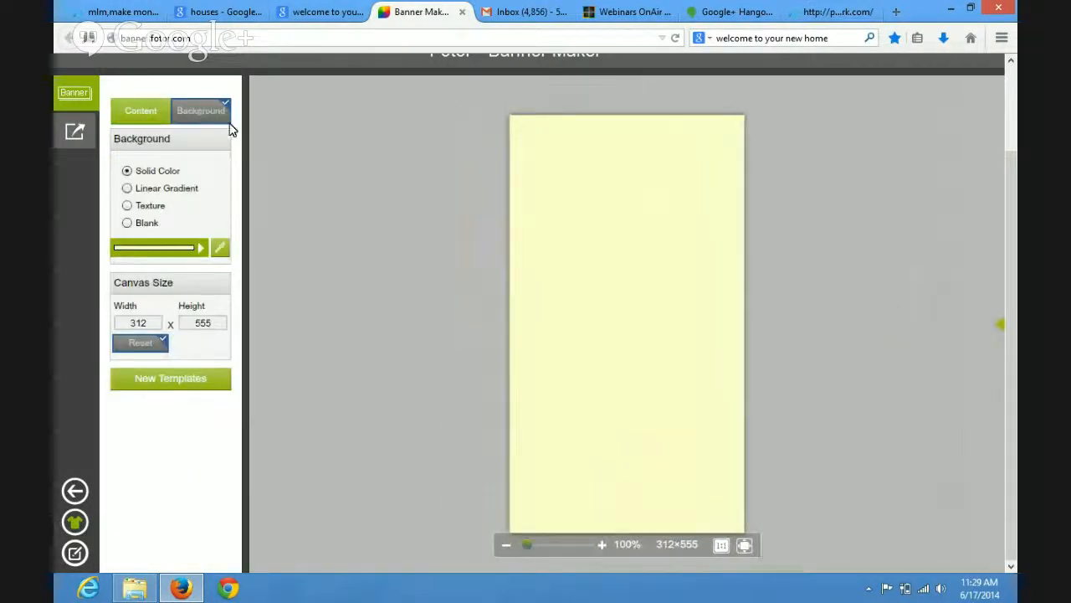
left_click(200, 251)
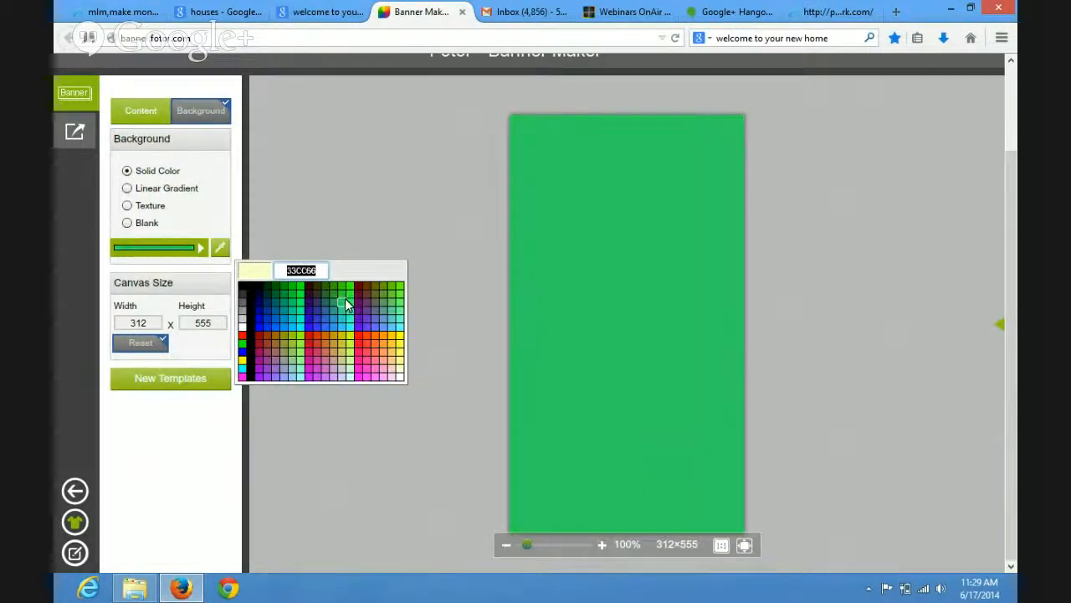
left_click(346, 303)
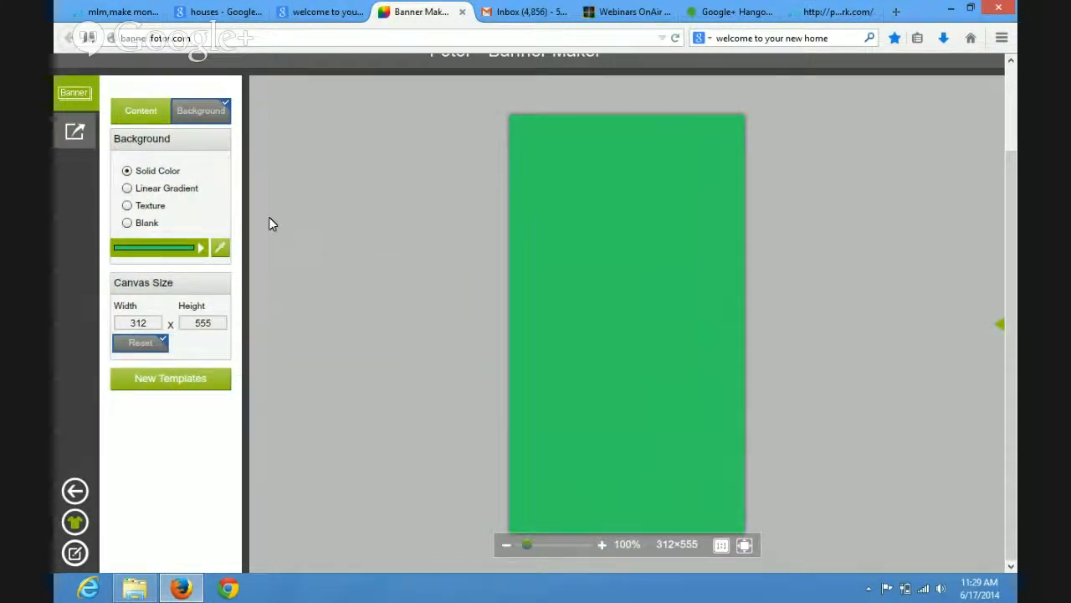
Check the green background behind the banner content and change the solid background color to pale yellow
left_click(141, 111)
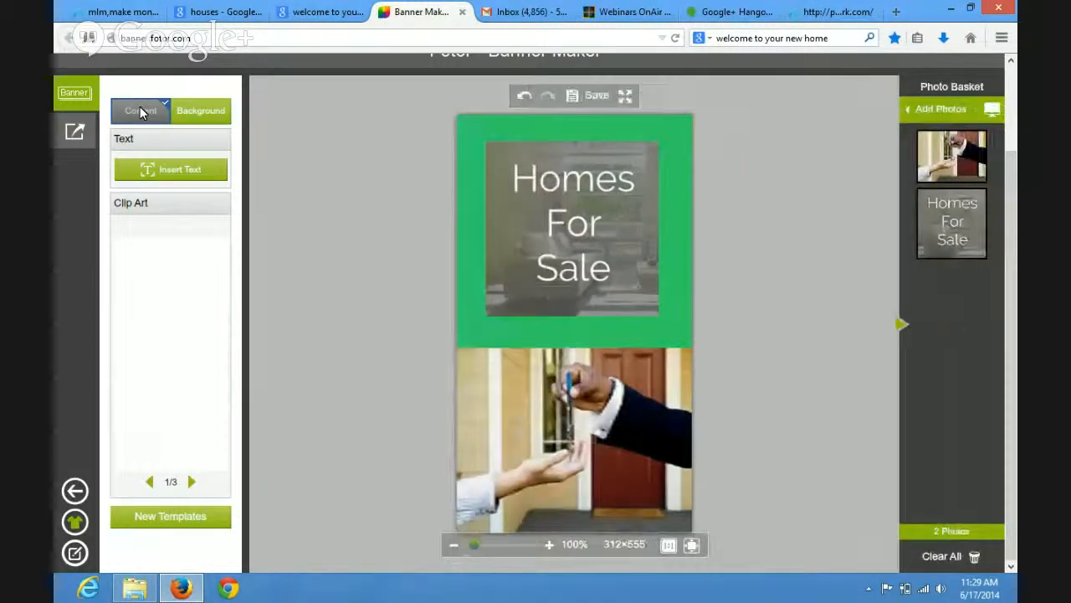
left_click(190, 118)
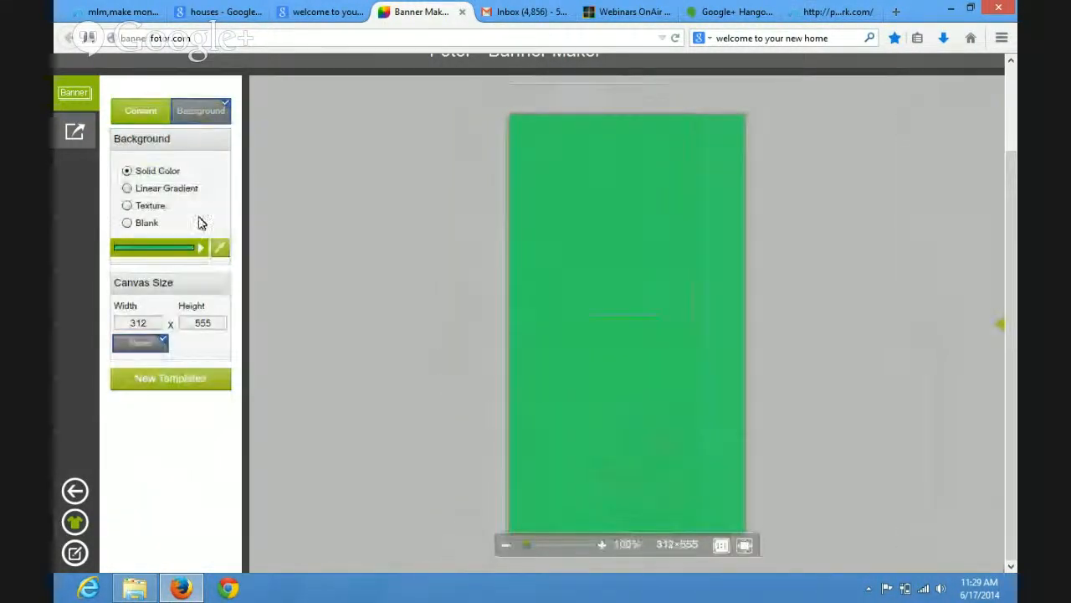
left_click(202, 249)
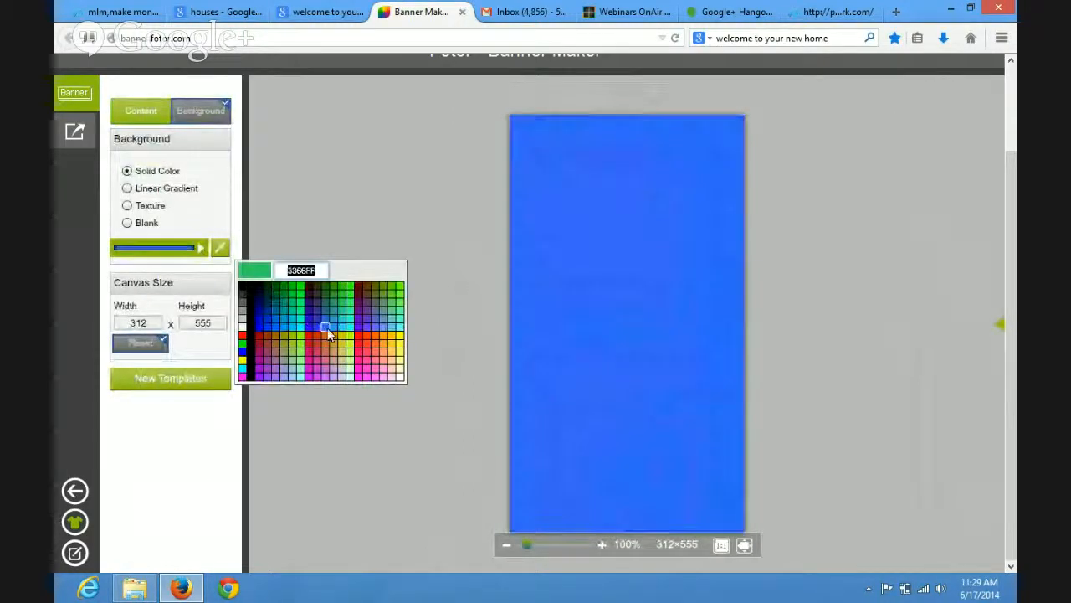
left_click(399, 371)
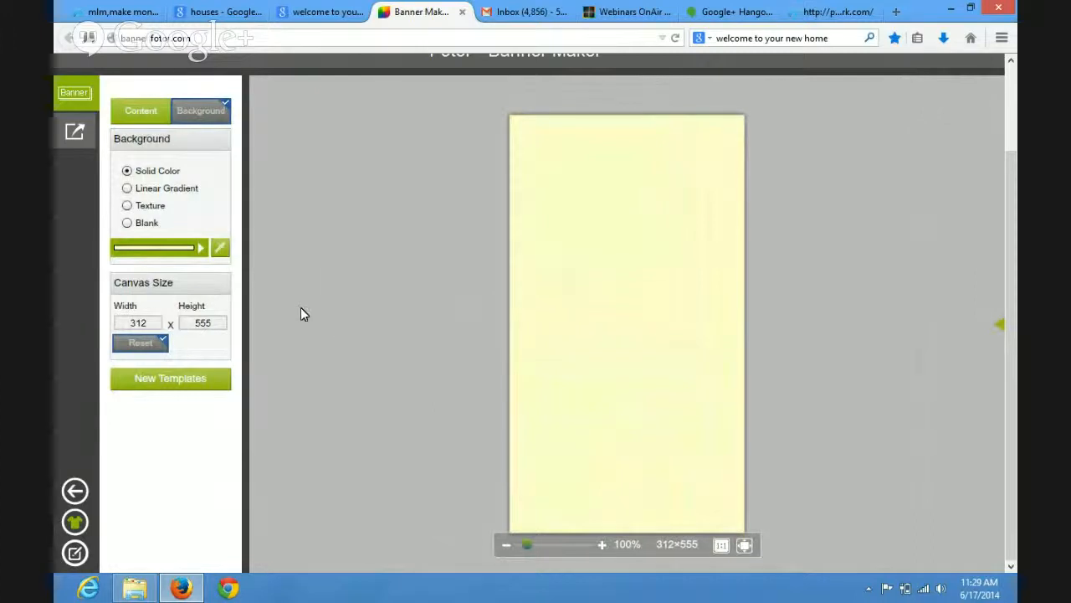
Return to the banner content and move the Homes For Sale image down to meet the upper edge of the door photo
left_click(139, 111)
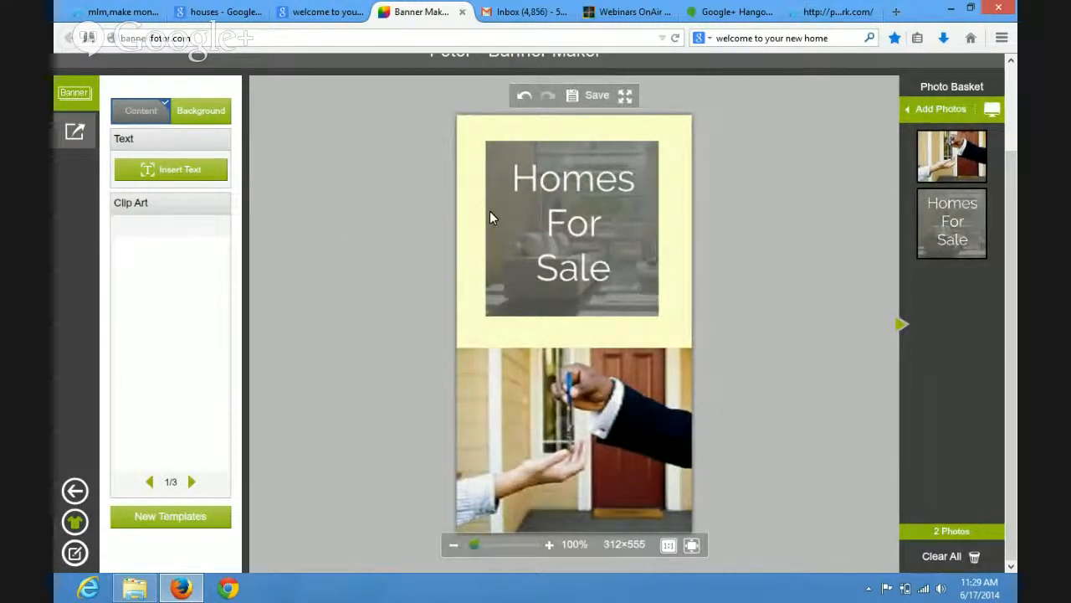
left_click(560, 224)
left_click_drag(559, 224, 561, 257)
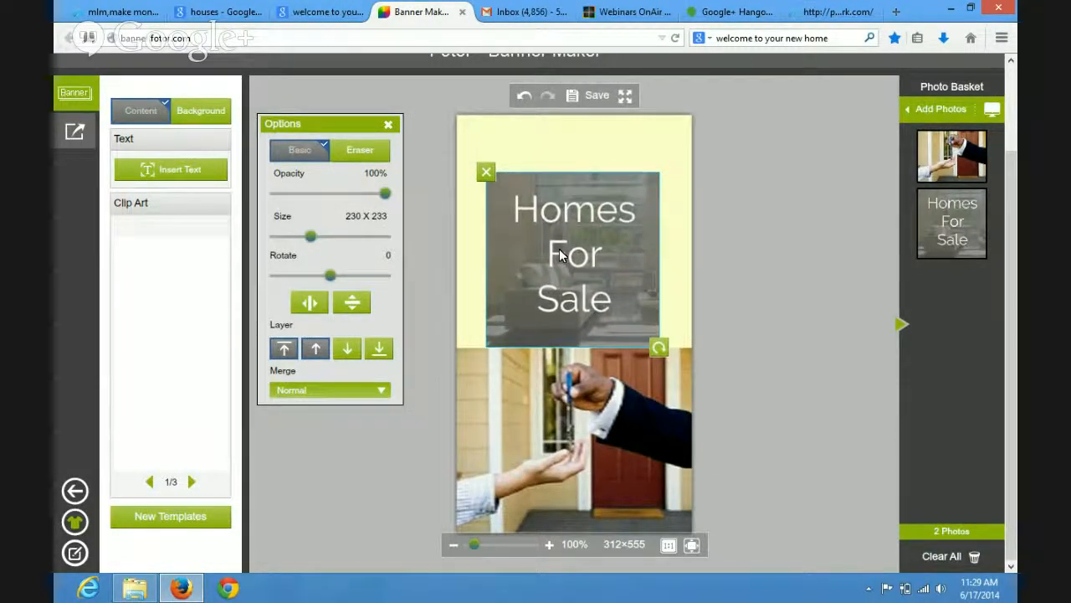
Insert a text element on the banner reading CLICK HERE TO VIEW OUR HOMES FOR SALE
left_click(190, 173)
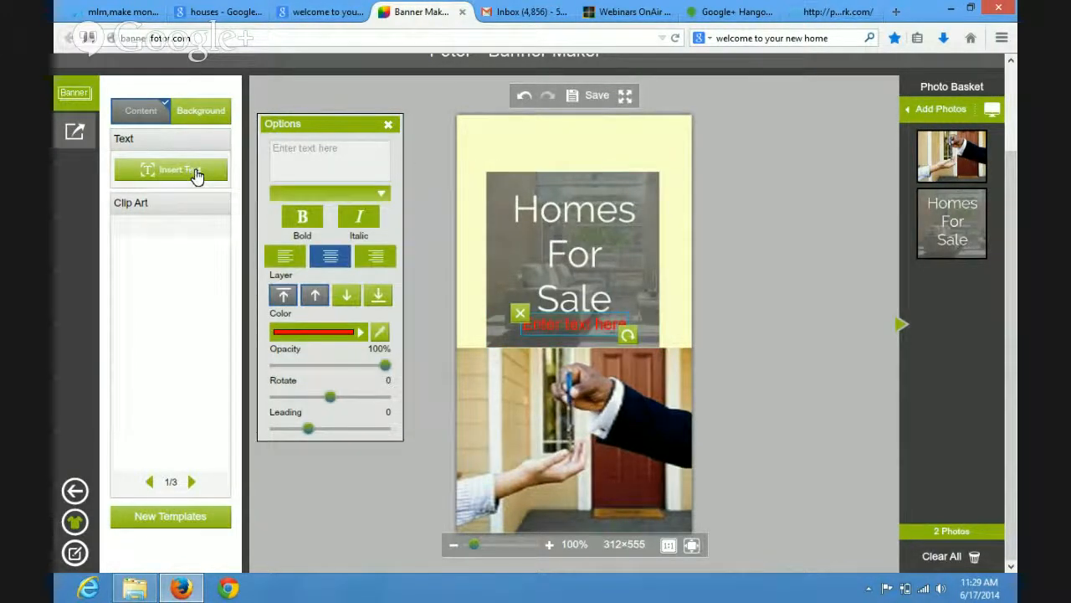
left_click(296, 154)
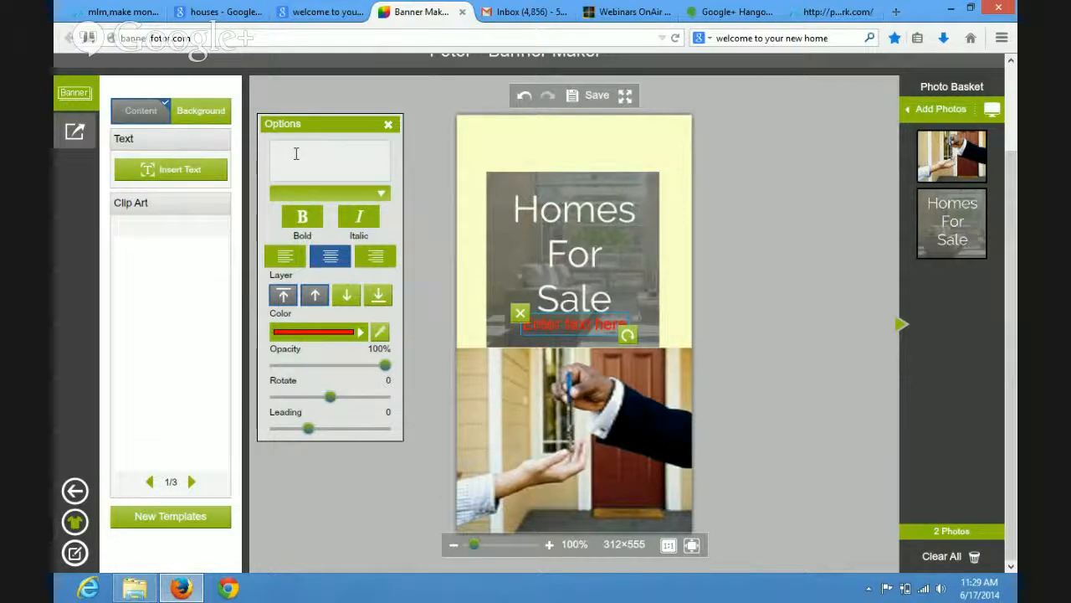
type("CLIC")
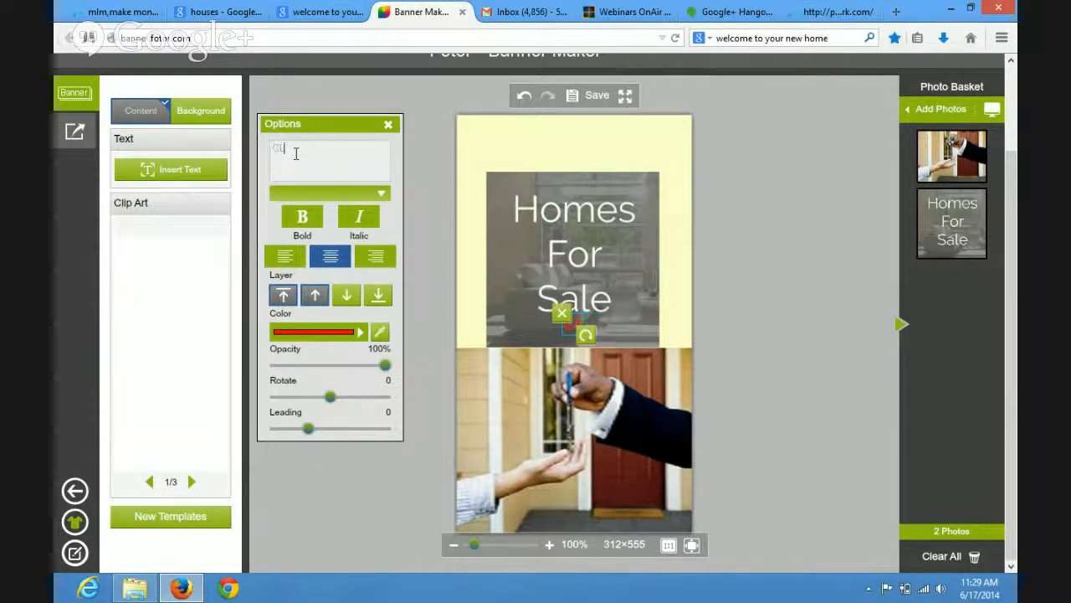
type("K HERE")
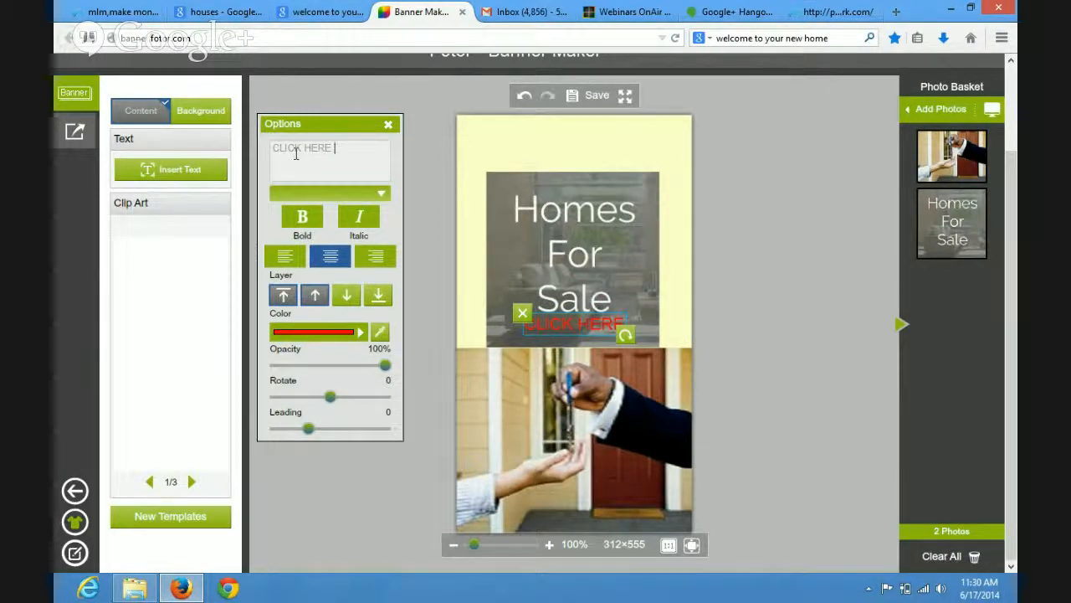
type(" TO VIEW OUR")
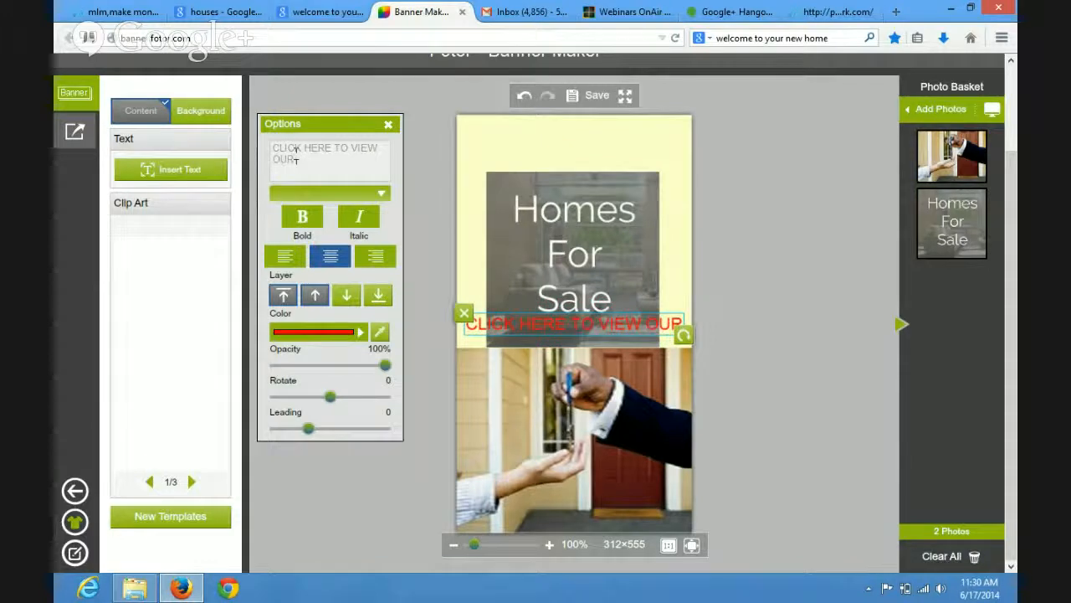
type(" HOMES")
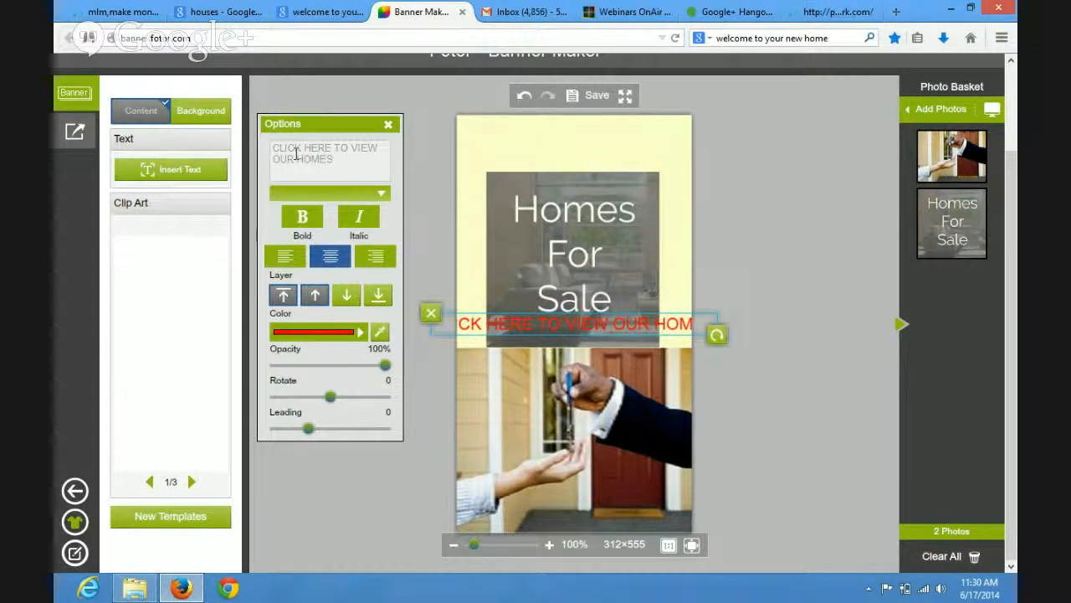
type(" FOR SALE")
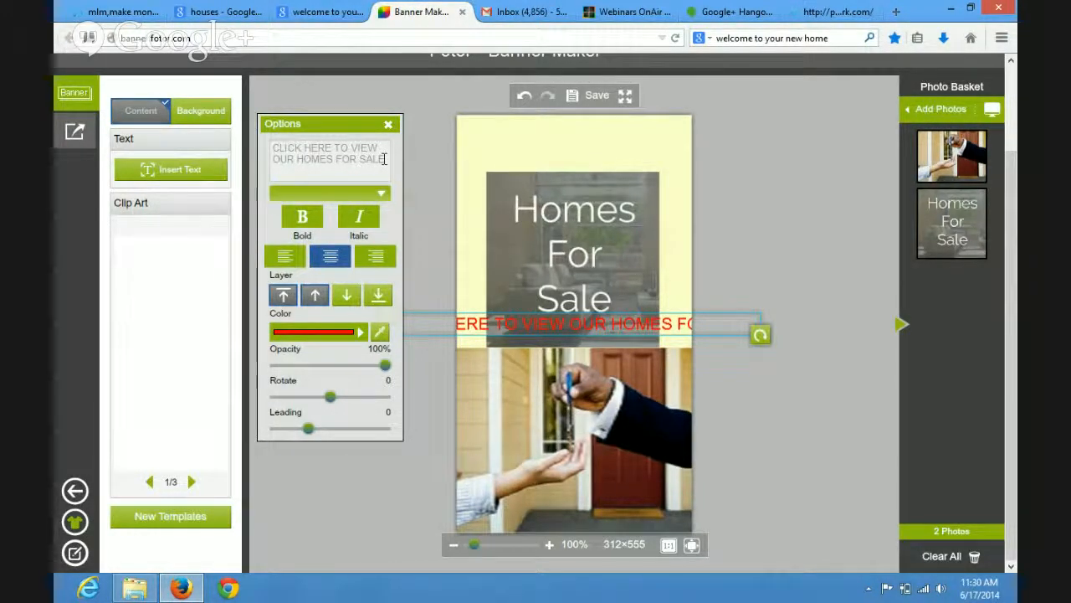
Make the CLICK HERE text bold and move it into the yellow area at the top of the banner
left_click_drag(378, 158, 279, 148)
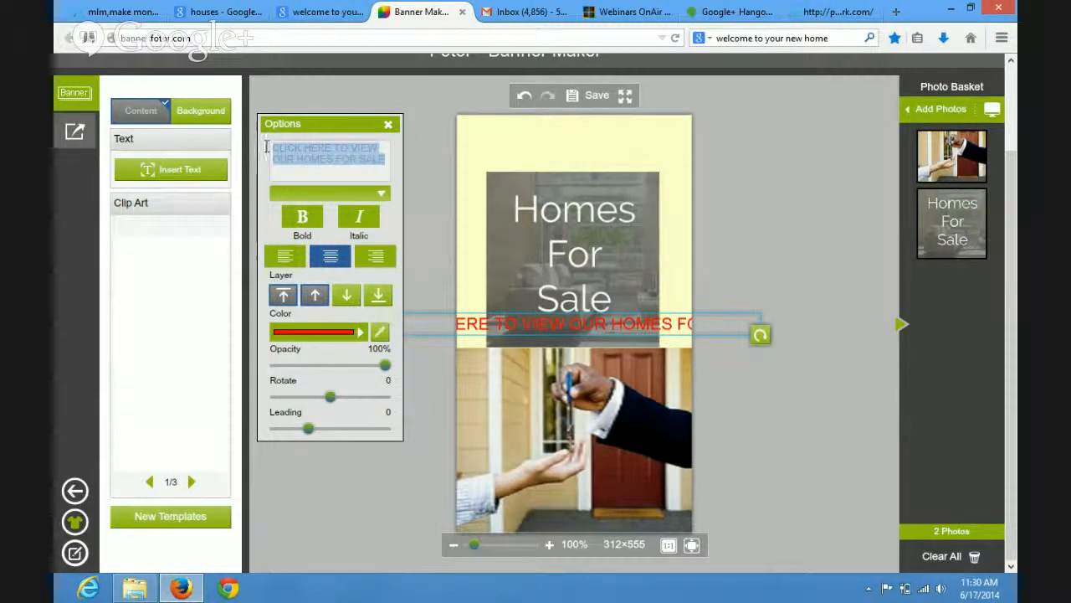
left_click(304, 217)
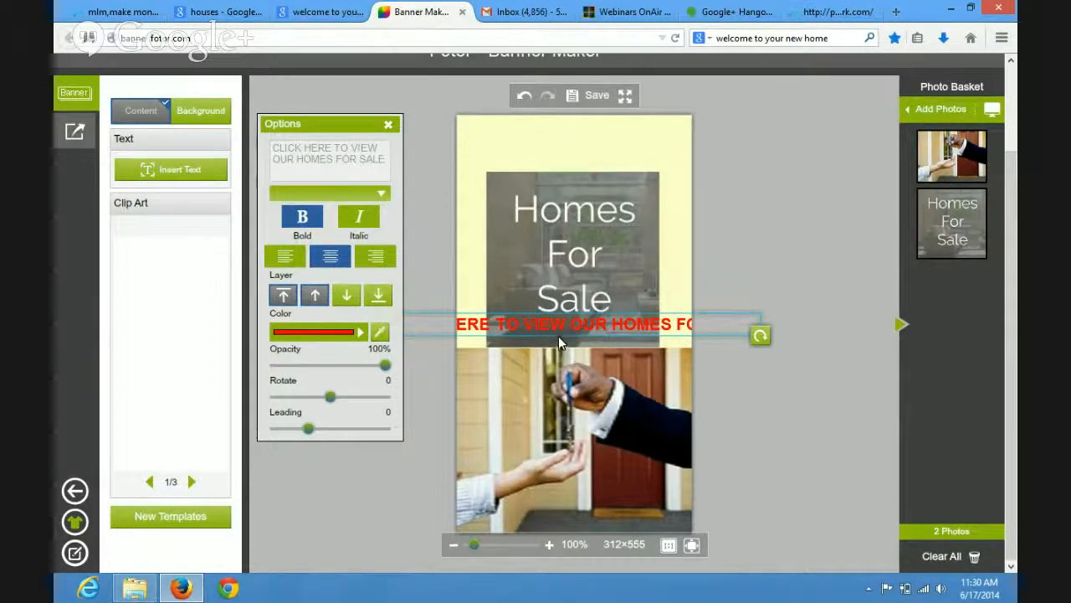
left_click_drag(565, 322, 641, 129)
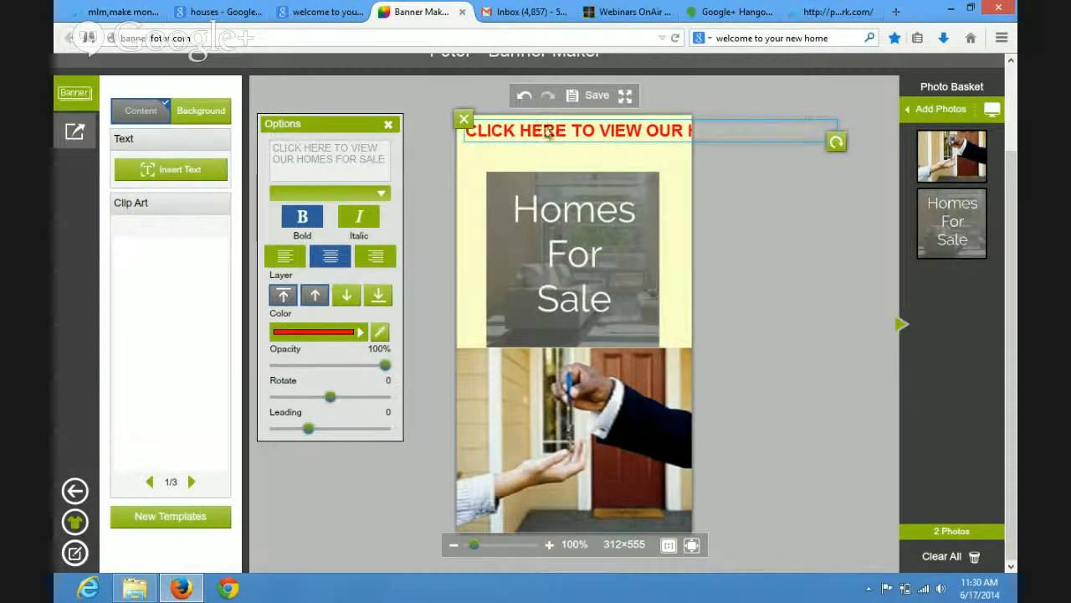
Break the text into two lines after VIEW and center it above the Homes For Sale image
left_click(378, 147)
key("Return")
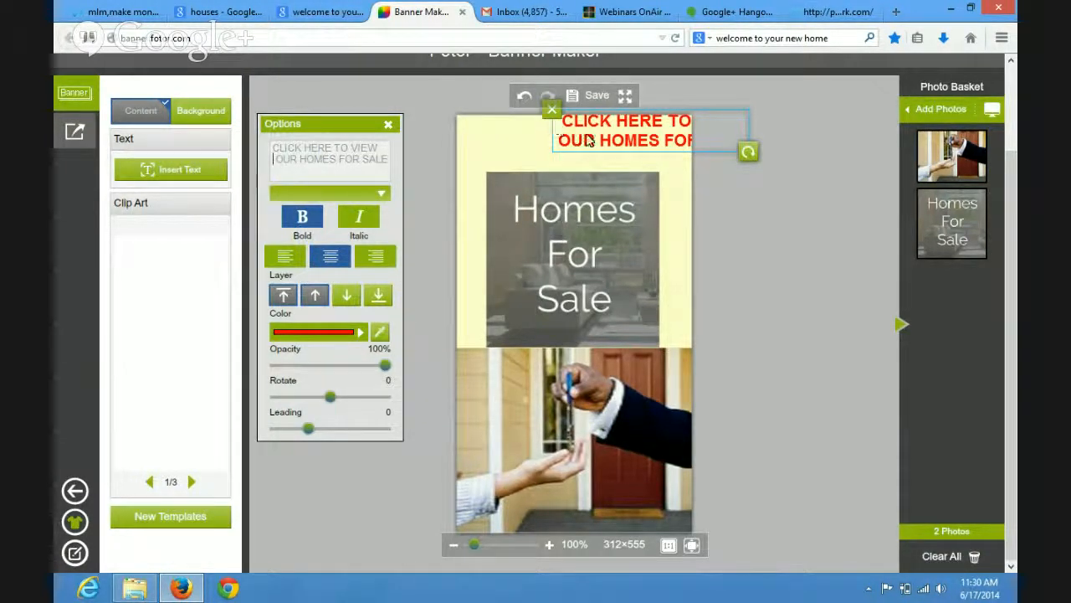
left_click_drag(612, 141, 533, 147)
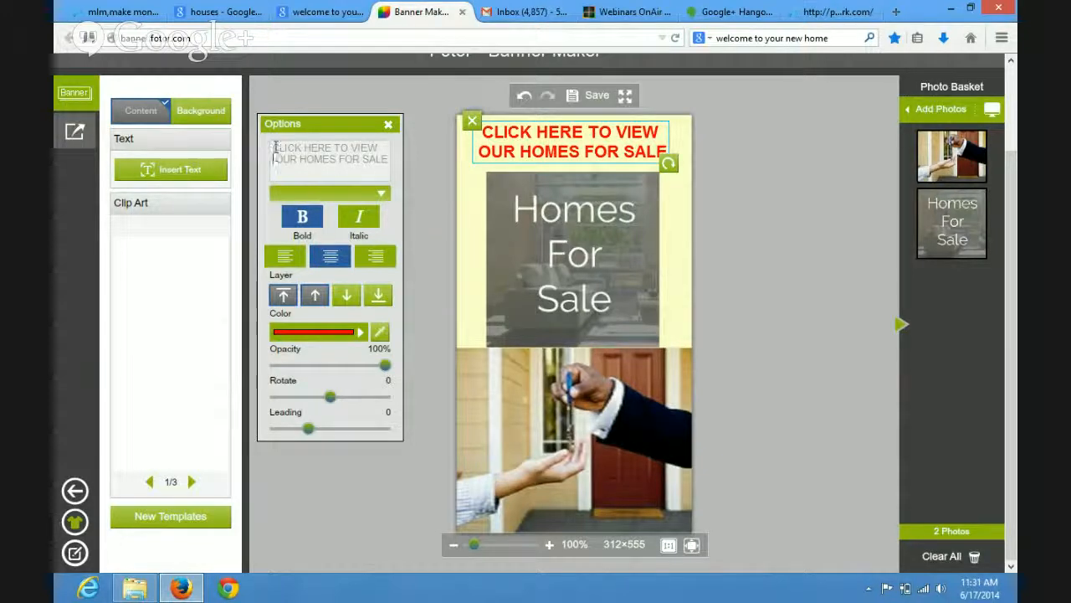
Change the color of the two-line text to dark gray 333333
left_click_drag(275, 147, 361, 153)
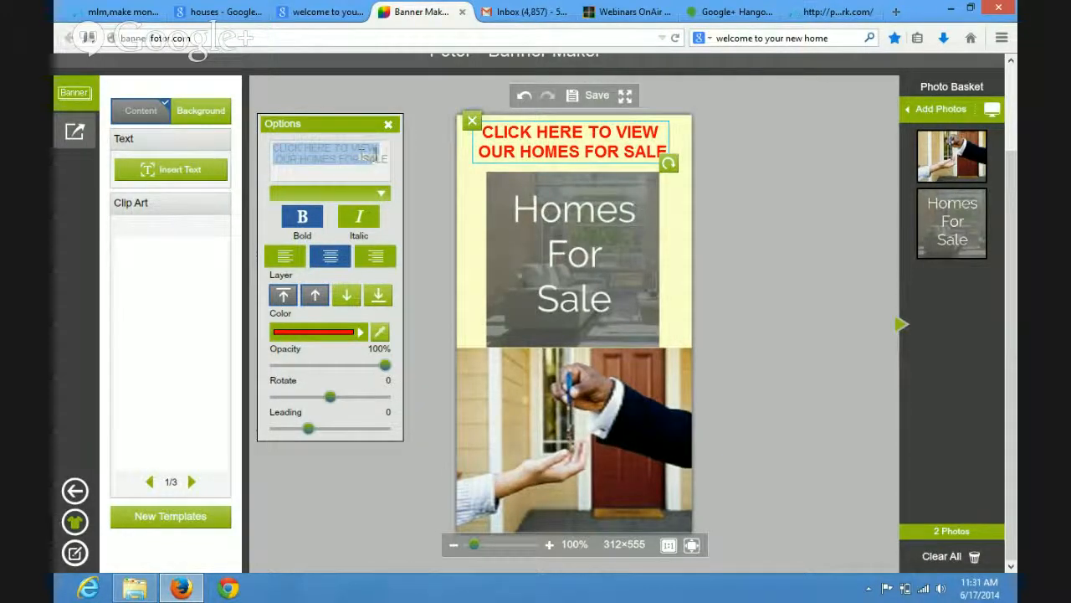
left_click(361, 335)
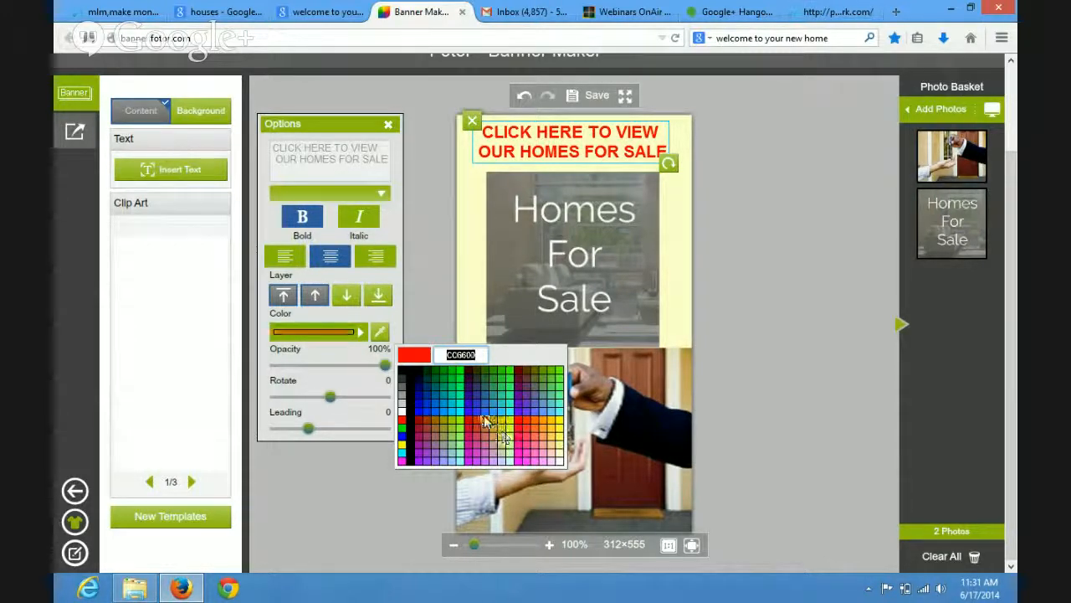
left_click(402, 379)
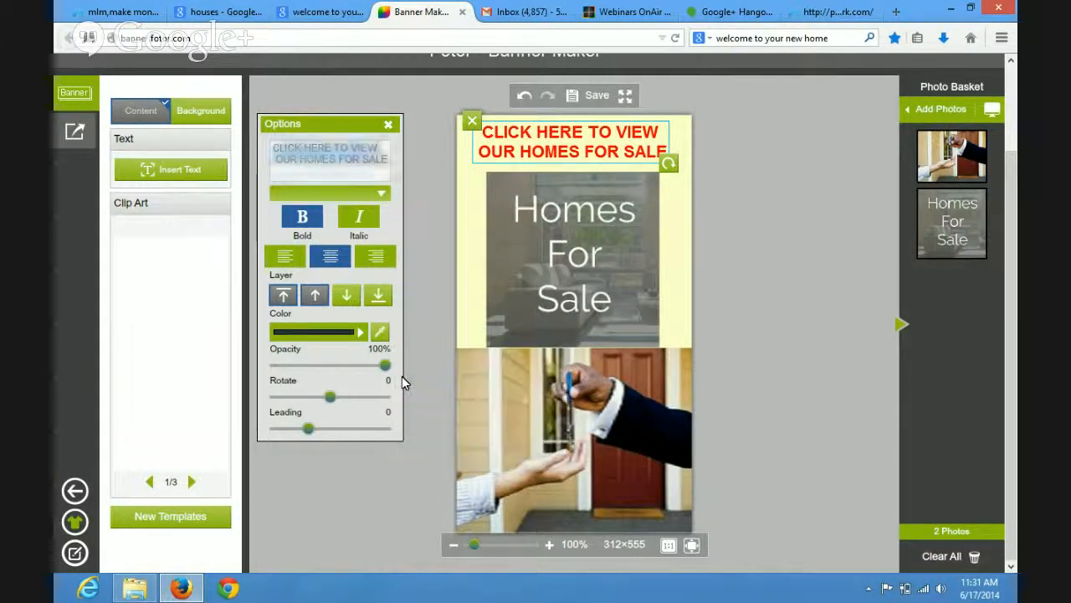
Try rotating the two-line text to several angles, including 105, 73, 2 and -2, and return its rotation to 0
left_click(363, 398)
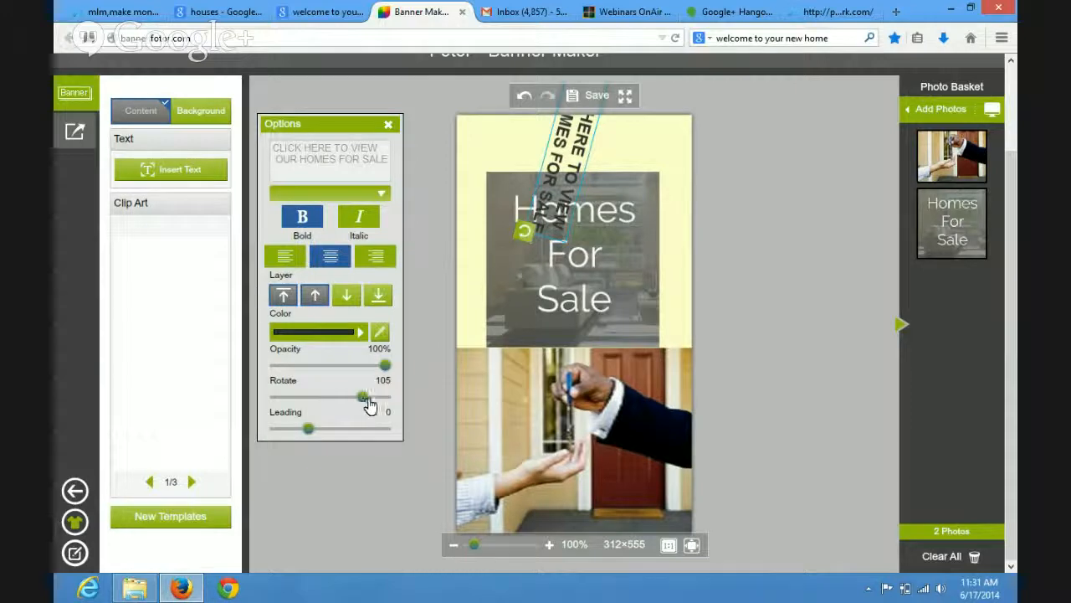
left_click_drag(361, 399, 351, 399)
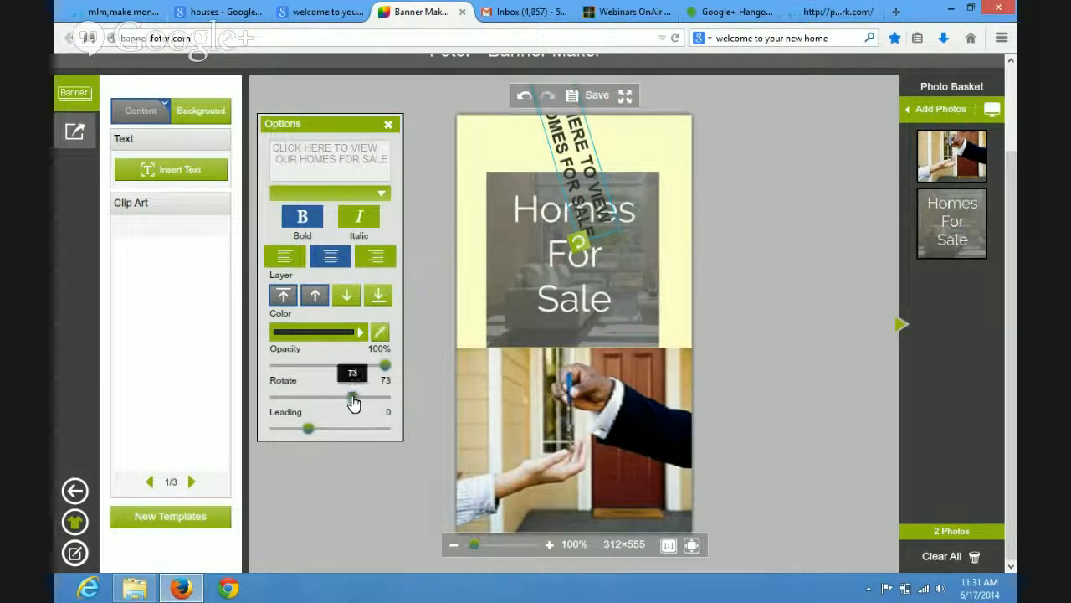
left_click_drag(354, 399, 332, 406)
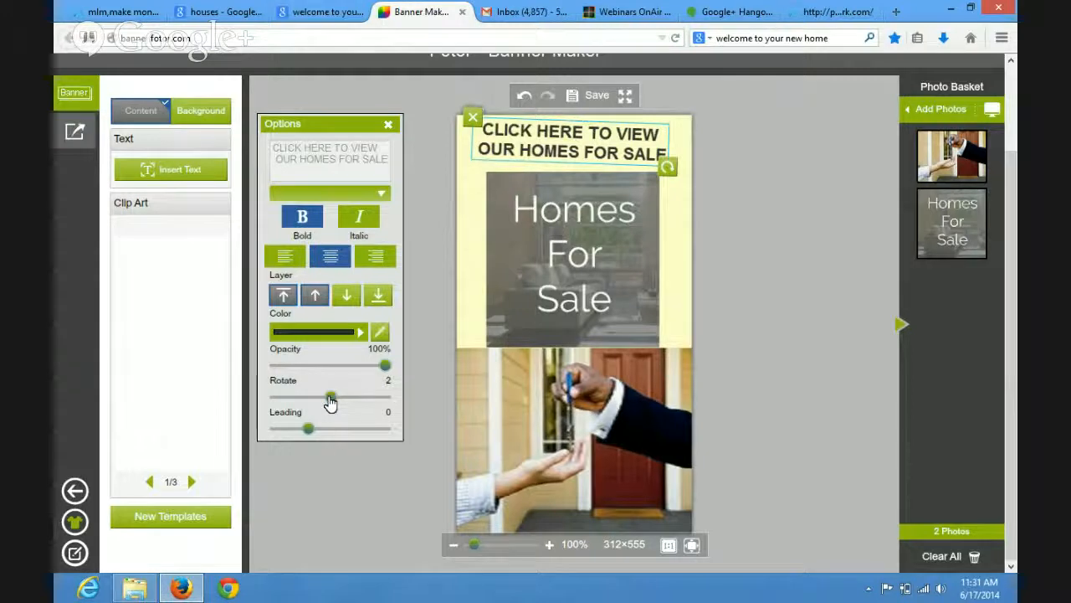
mouse_move(331, 398)
left_click_drag(331, 402, 329, 403)
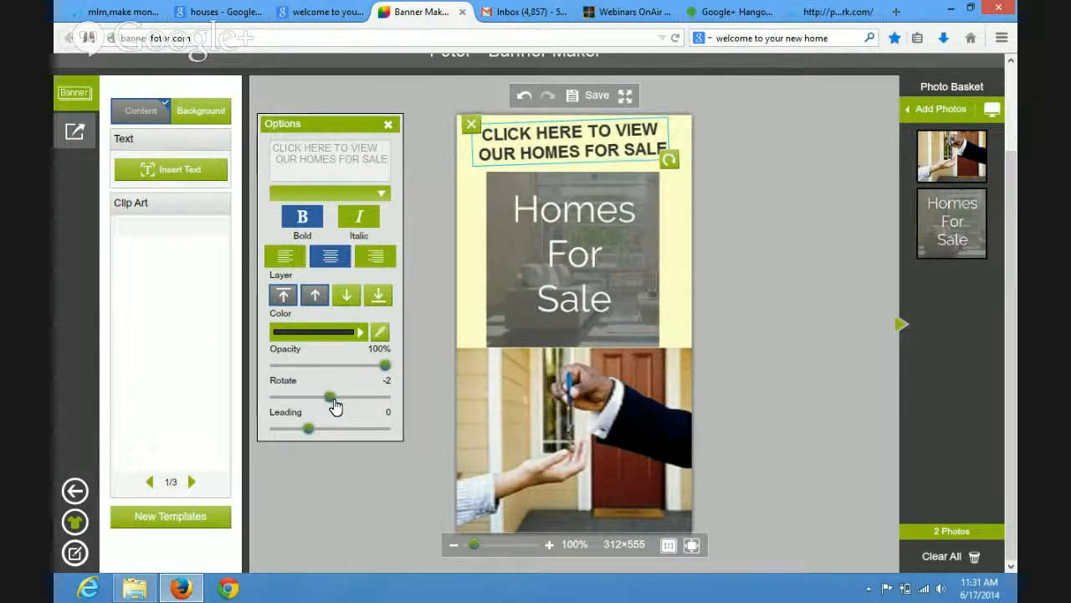
mouse_move(335, 406)
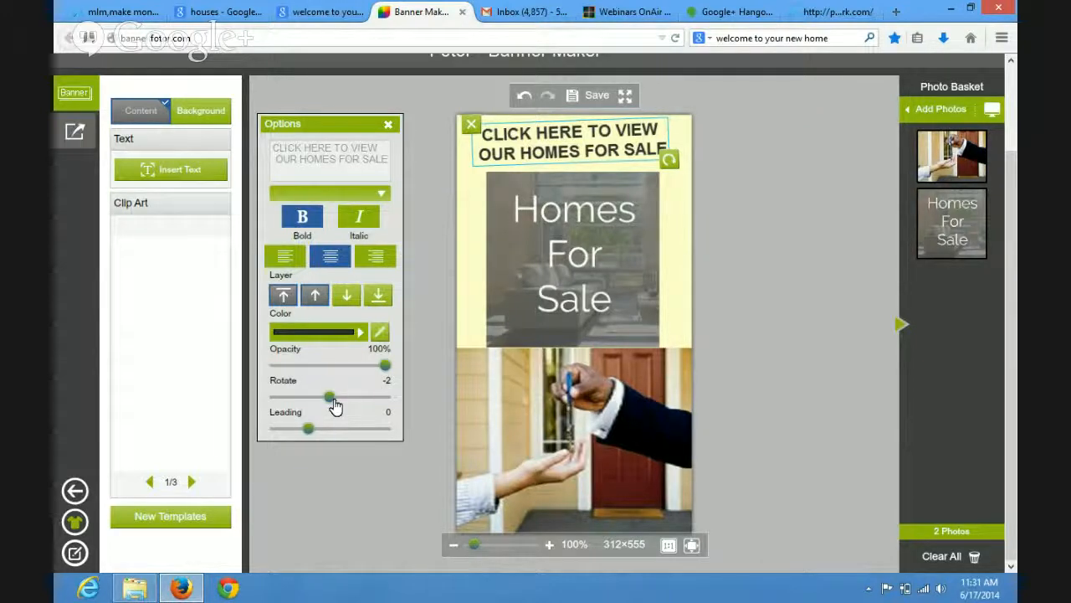
left_click_drag(329, 403, 331, 405)
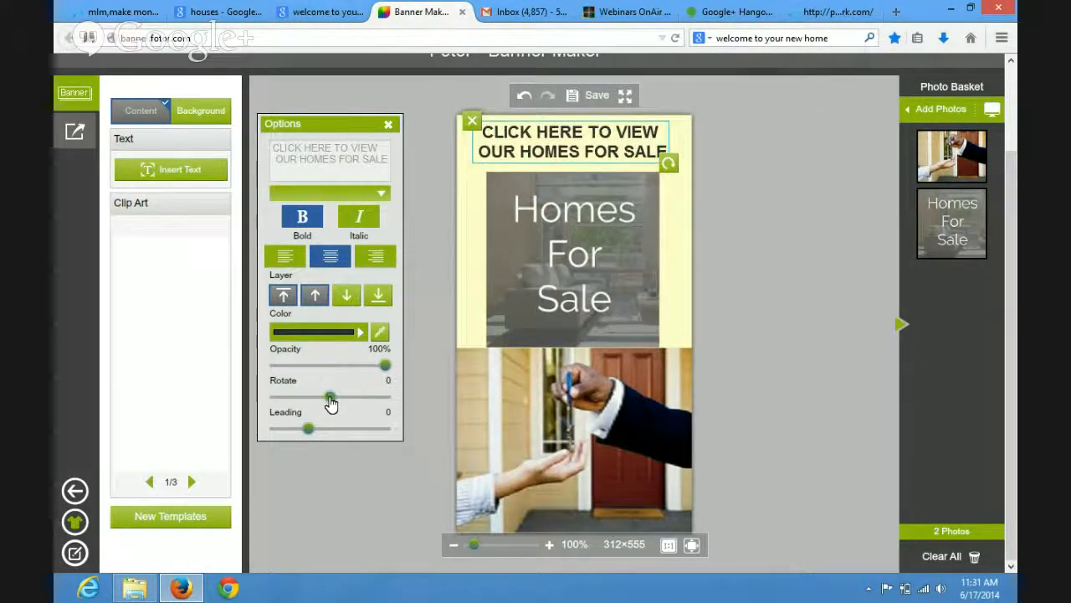
Try gray shades, including 999999, as the color of the two-line text
left_click(363, 335)
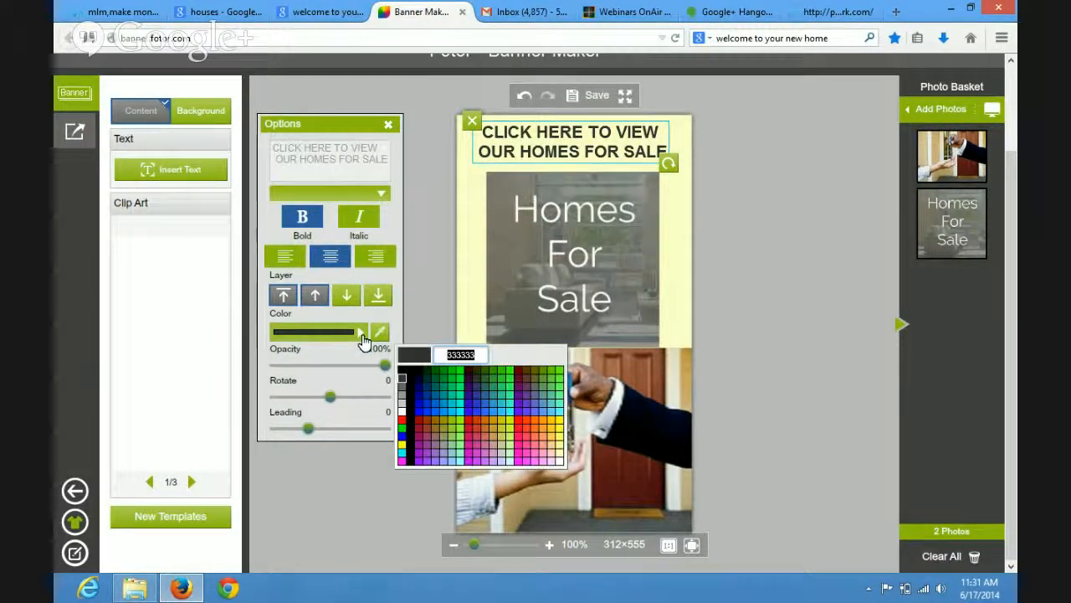
left_click(403, 372)
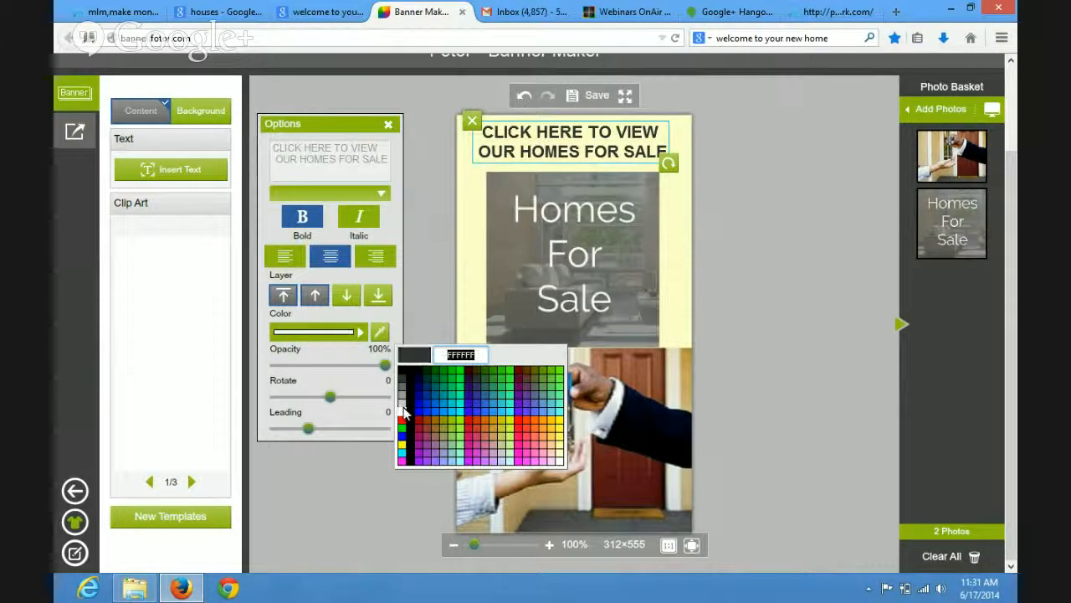
left_click(403, 392)
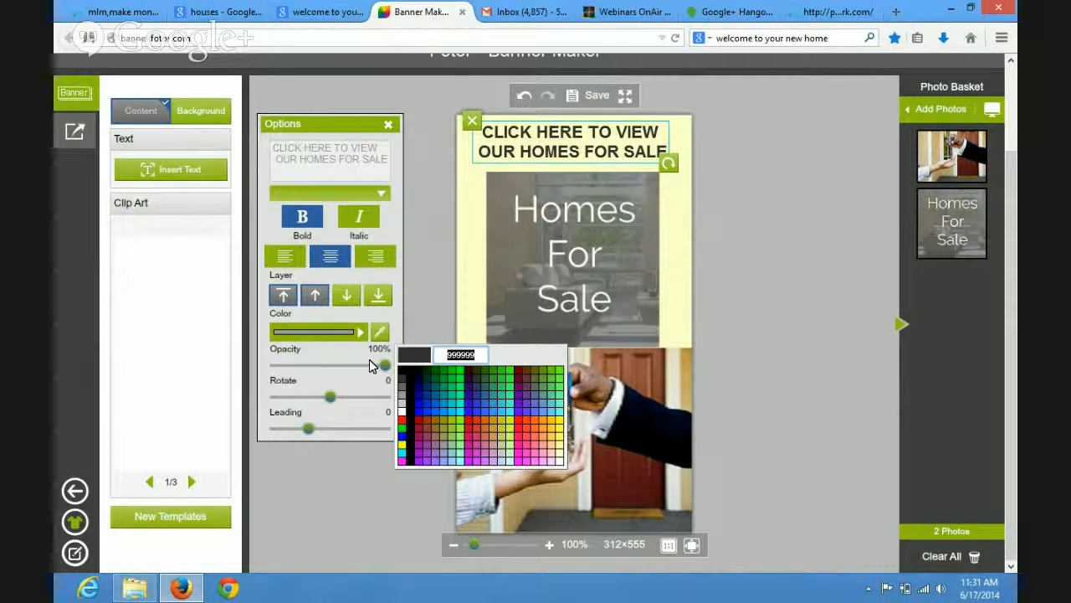
left_click(278, 149)
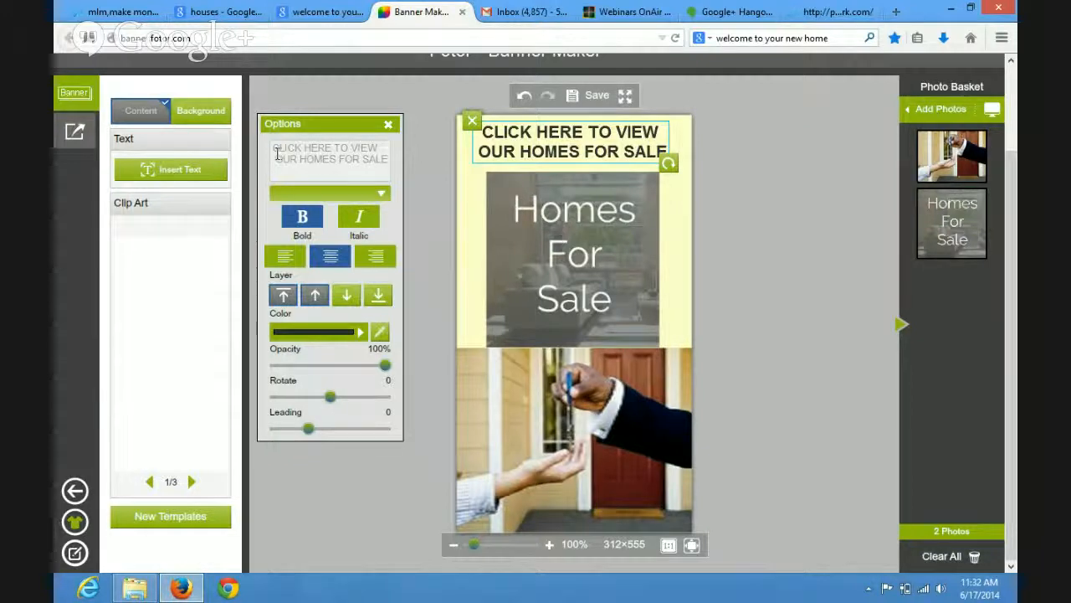
Select the whole CLICK HERE wording and change its color to dark navy blue
left_click_drag(277, 149, 365, 161)
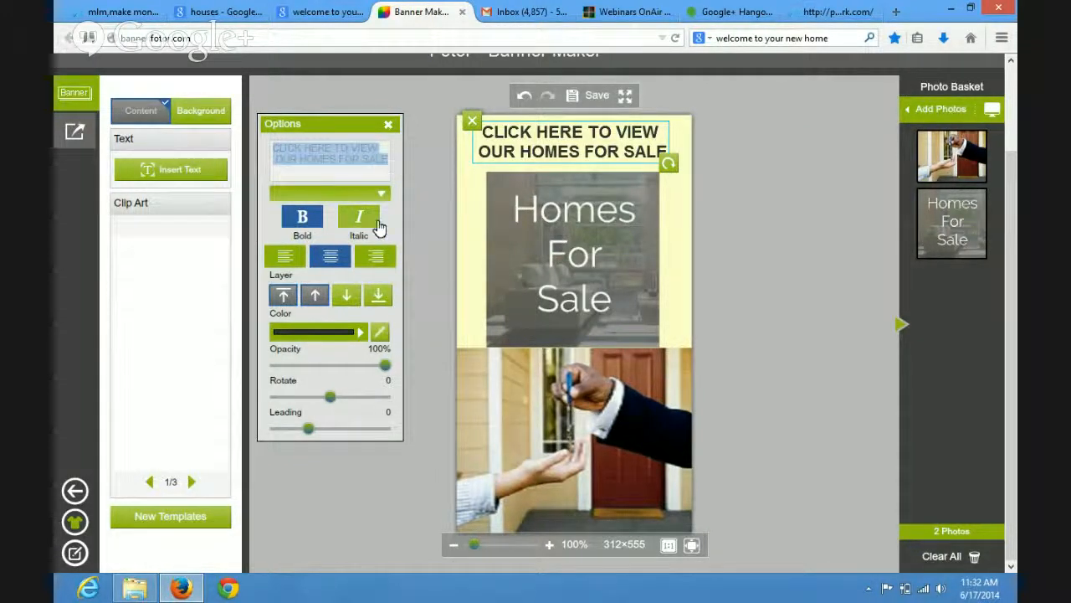
left_click(363, 333)
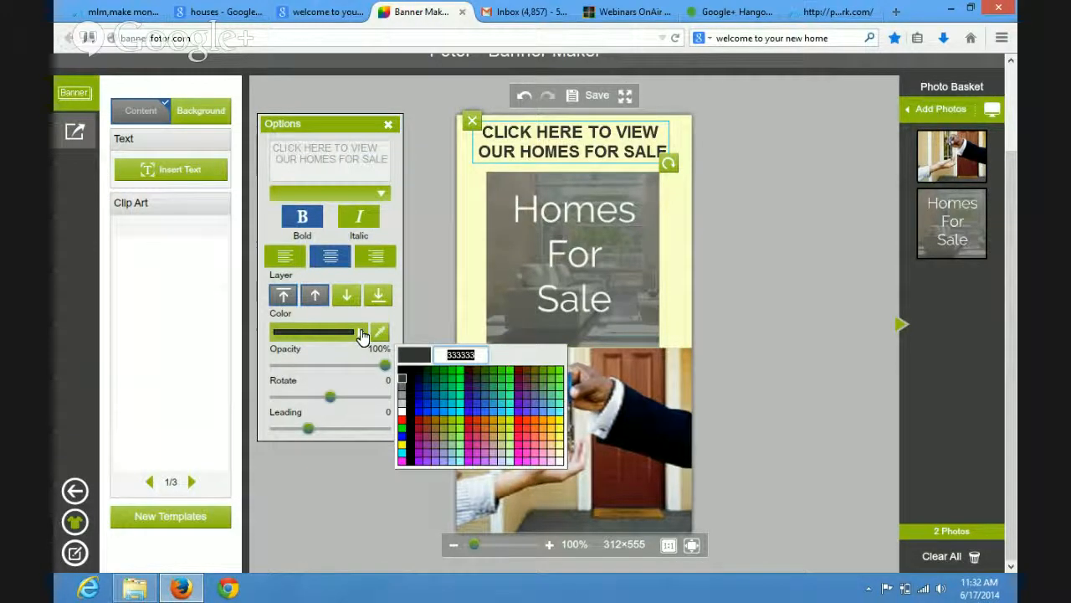
left_click(417, 390)
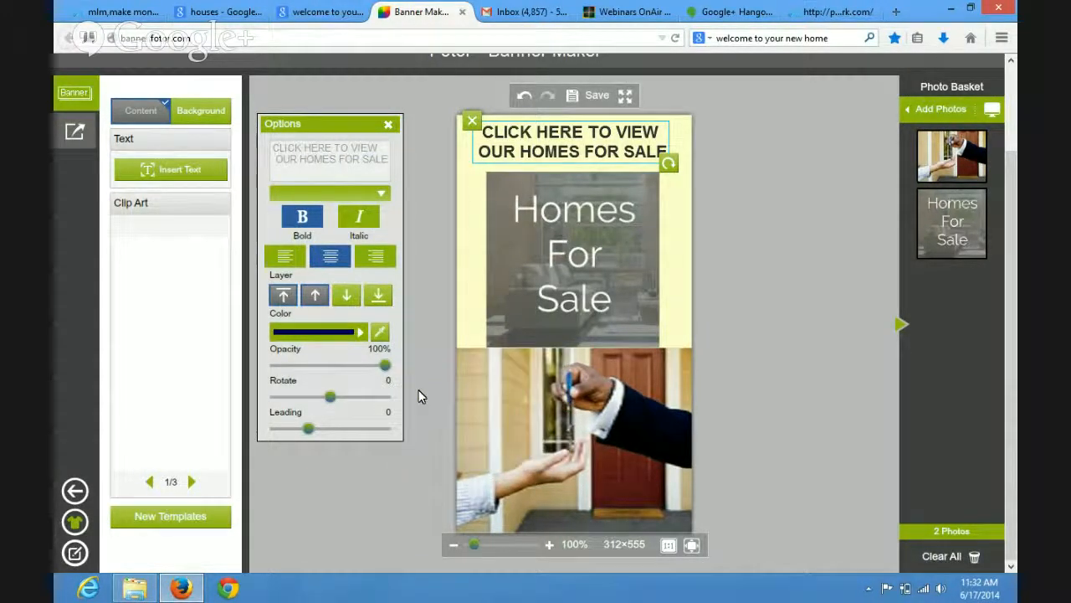
Try to recolor the CLICK HERE TO VIEW OUR HOMES FOR SALE text white, FFFFFF
left_click(362, 335)
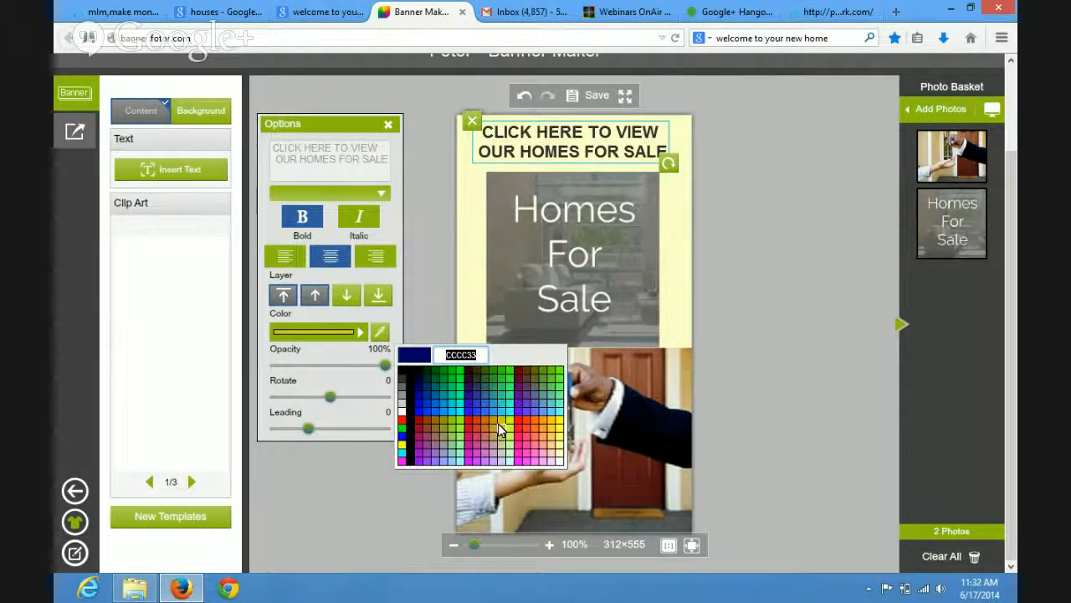
left_click(402, 405)
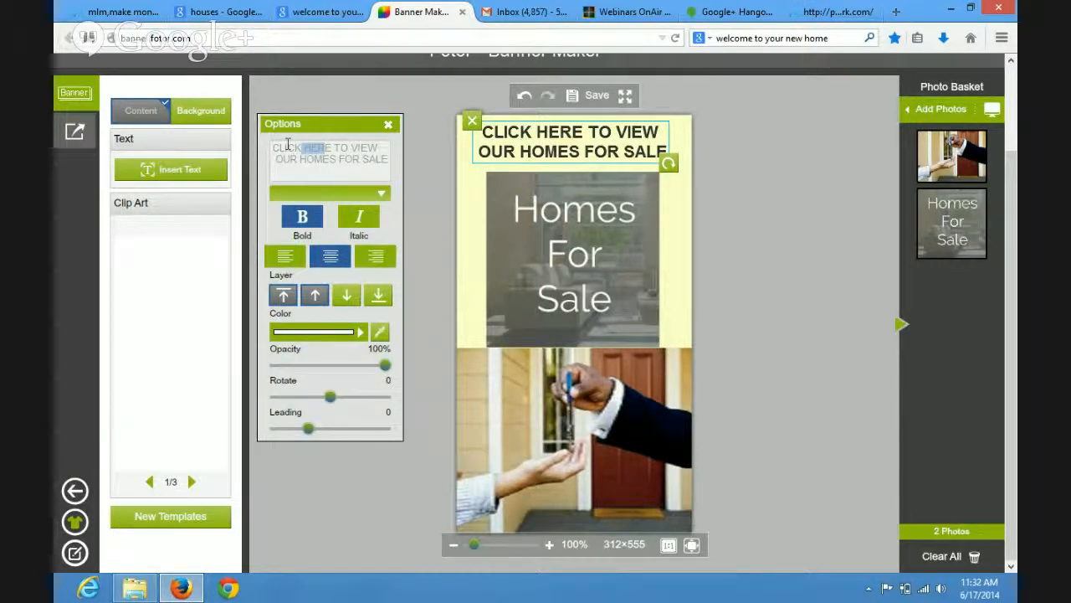
left_click(273, 149)
left_click_drag(315, 163, 360, 159)
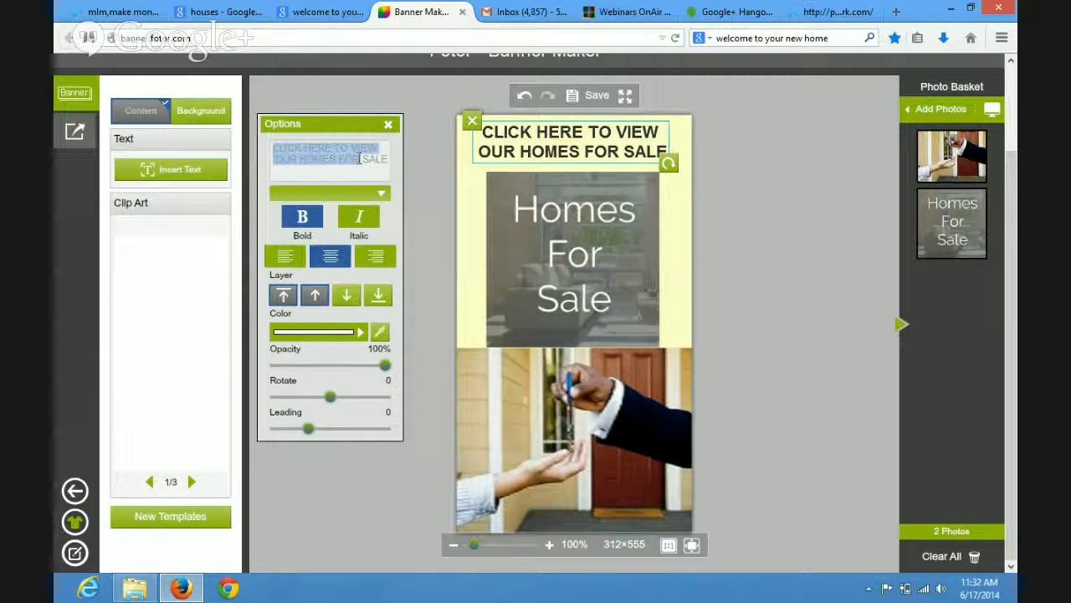
left_click(362, 334)
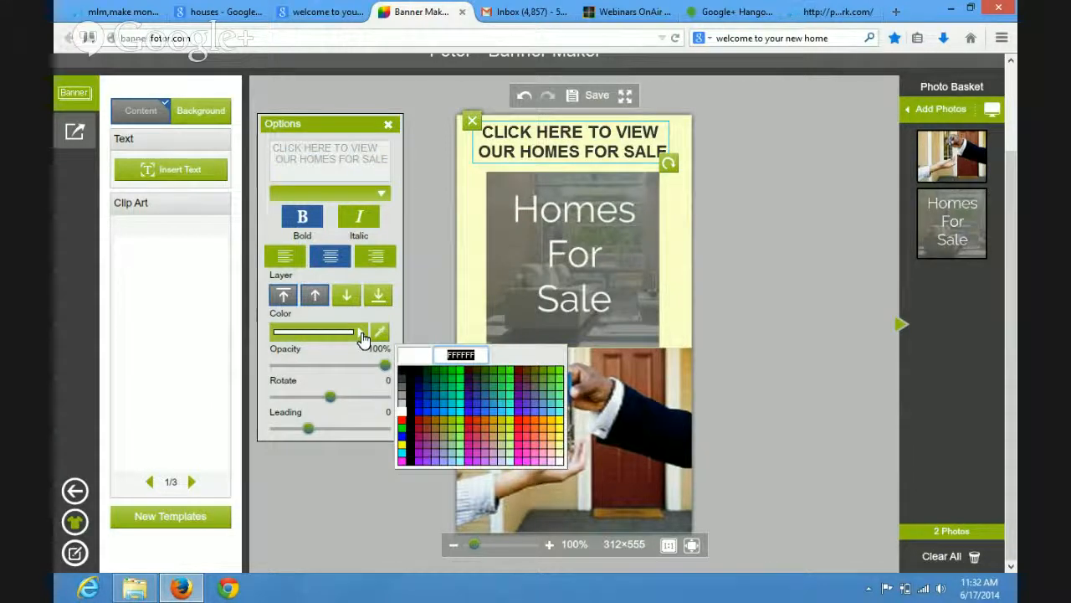
left_click(402, 413)
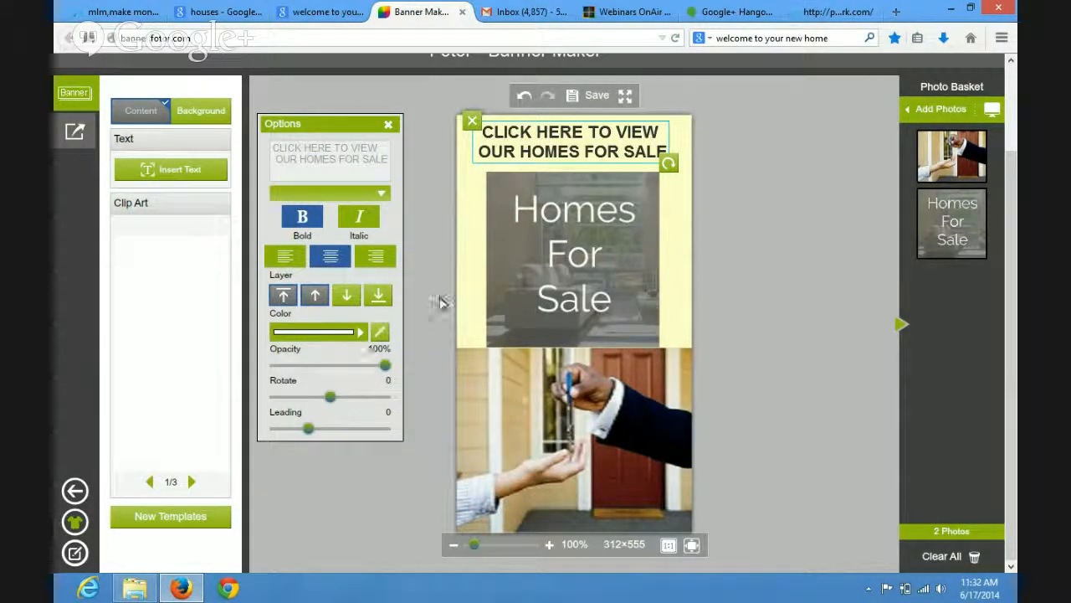
left_click(473, 298)
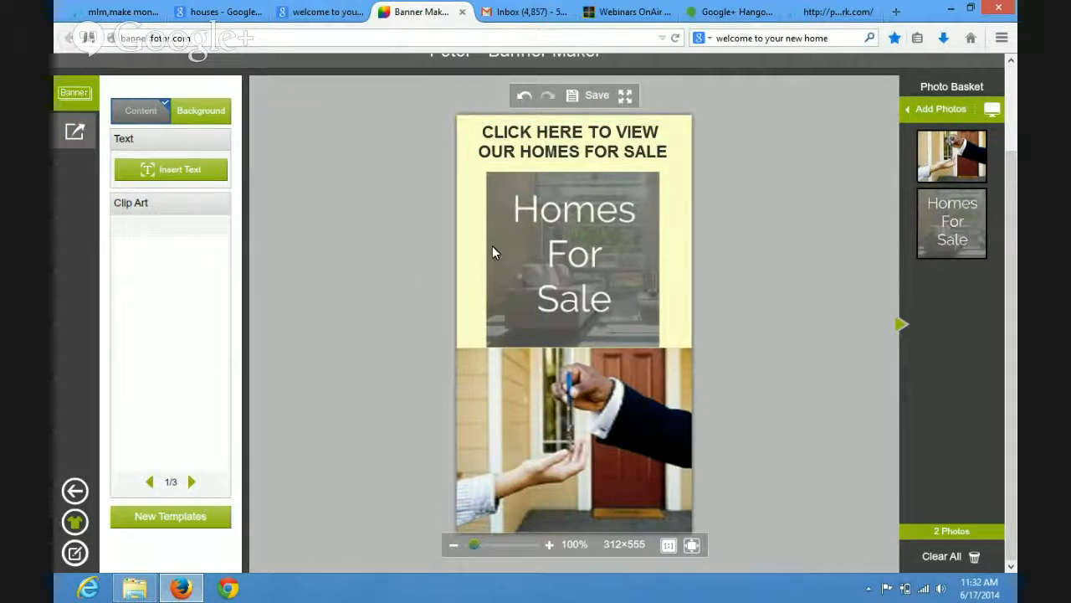
Reselect the two-line text above the Homes For Sale picture and try white as its color again
left_click(537, 131)
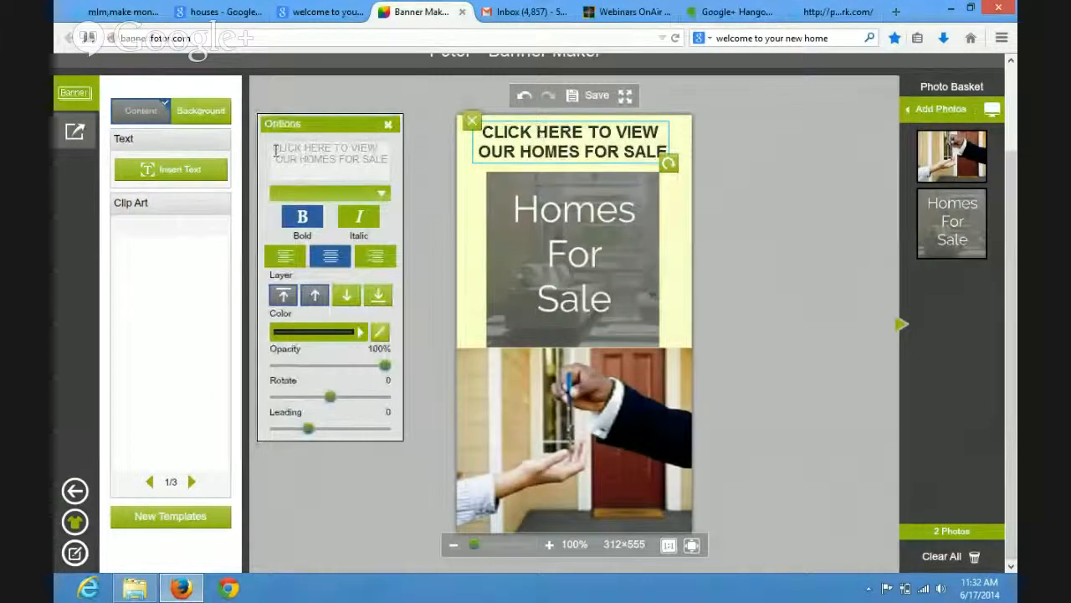
left_click_drag(272, 148, 362, 170)
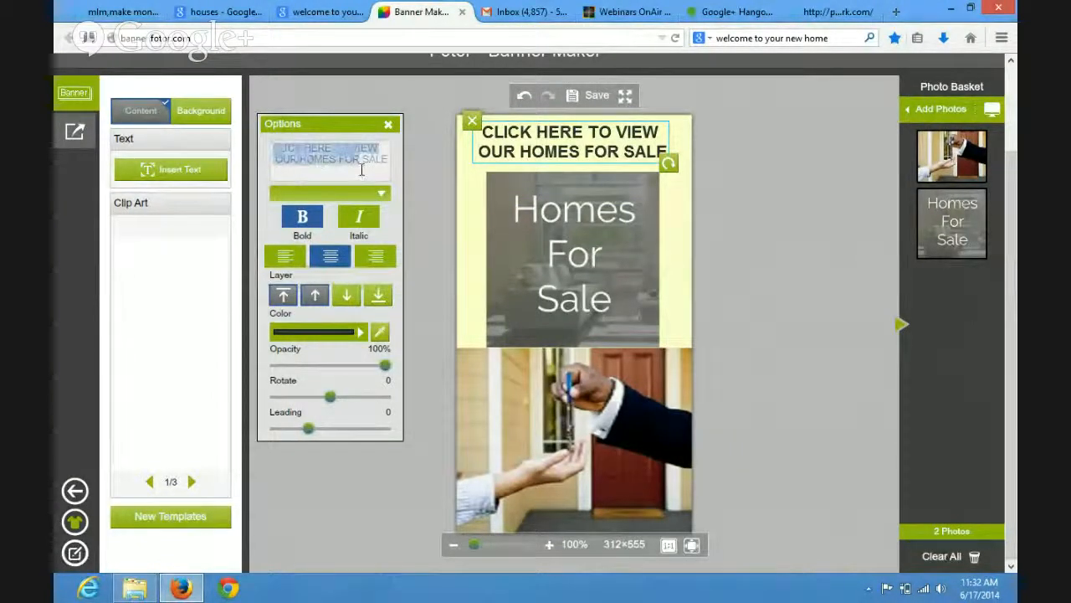
left_click(362, 335)
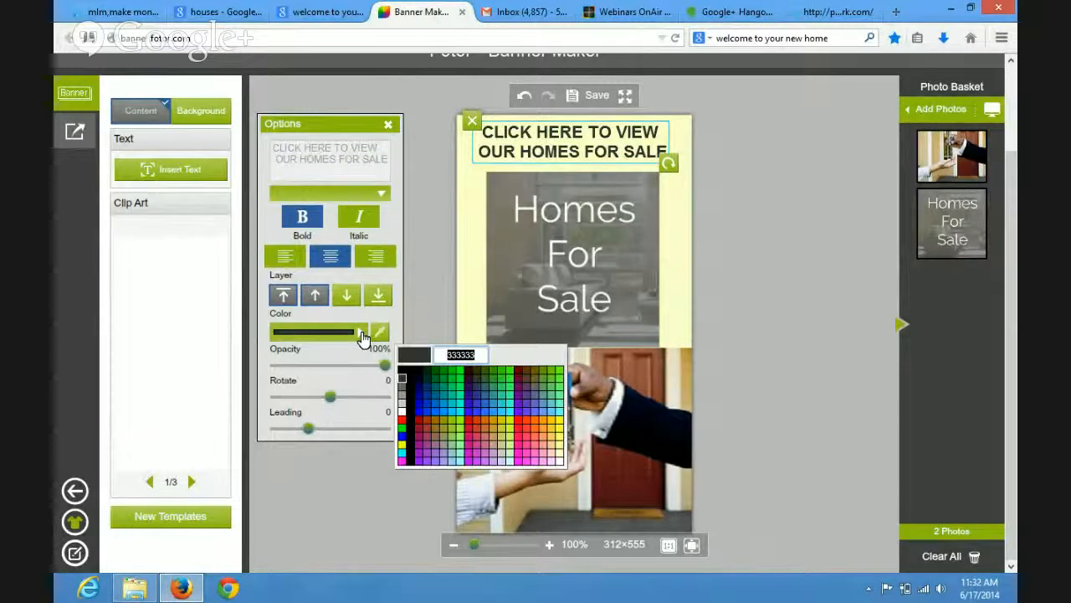
left_click(404, 414)
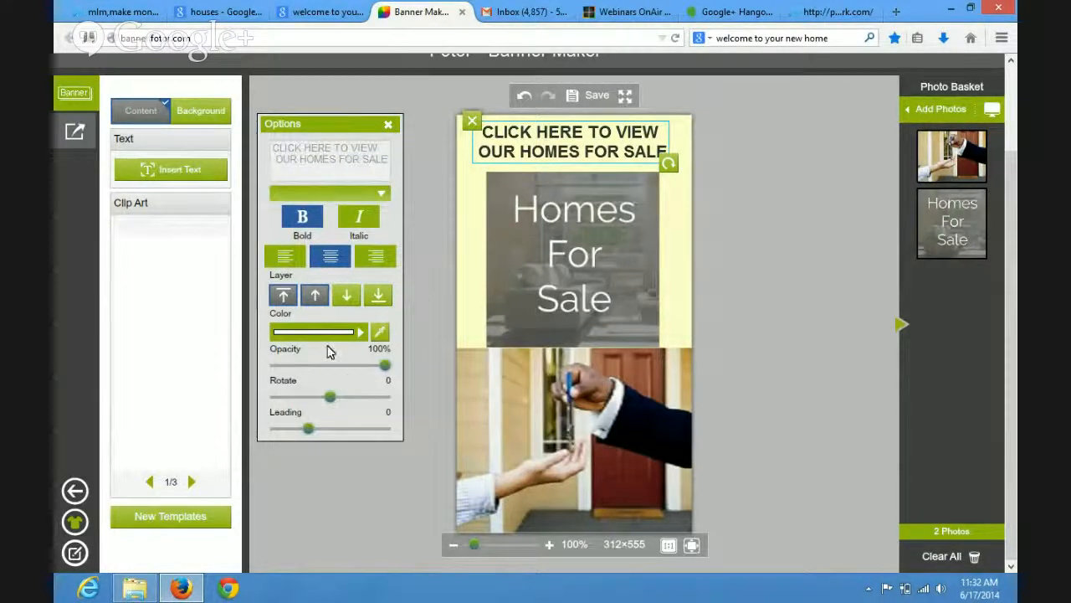
left_click(344, 163)
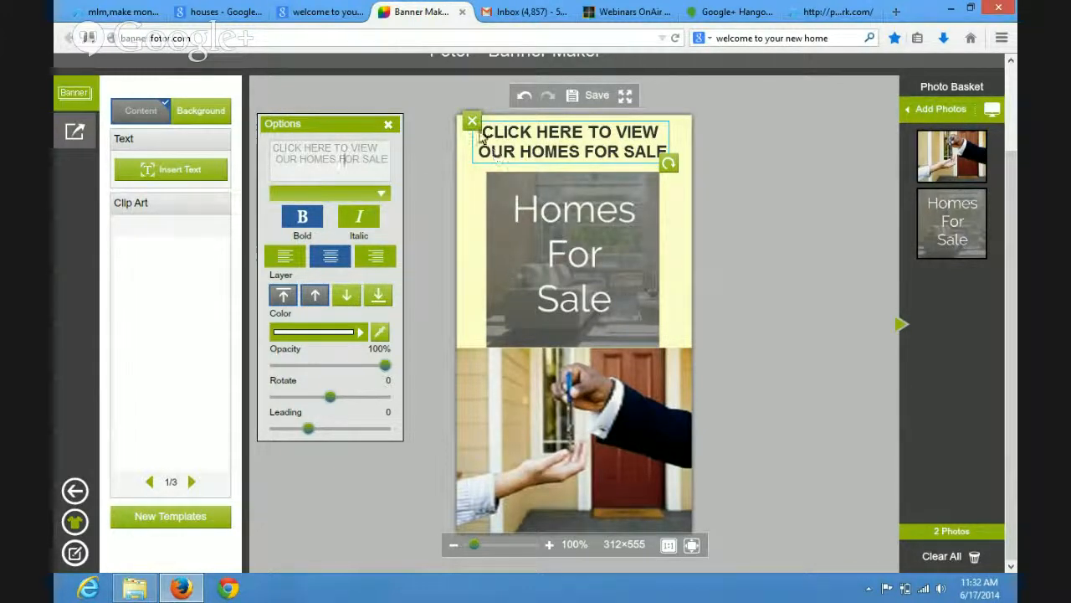
left_click(470, 216)
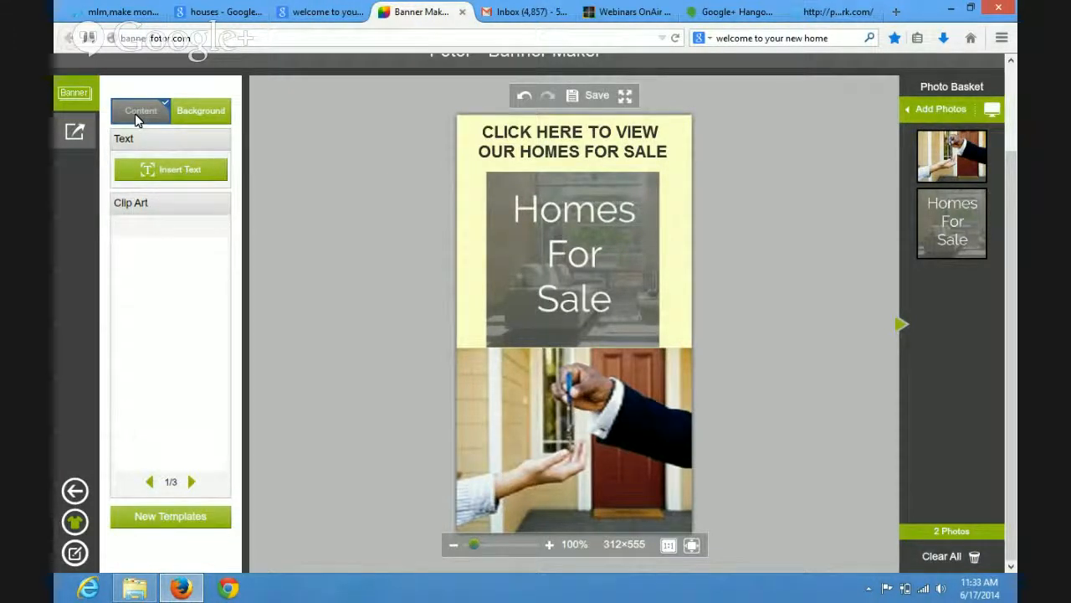
Check the banner's background settings, return to the content, and try a reddish-brown color on the whole two-line text
left_click(198, 117)
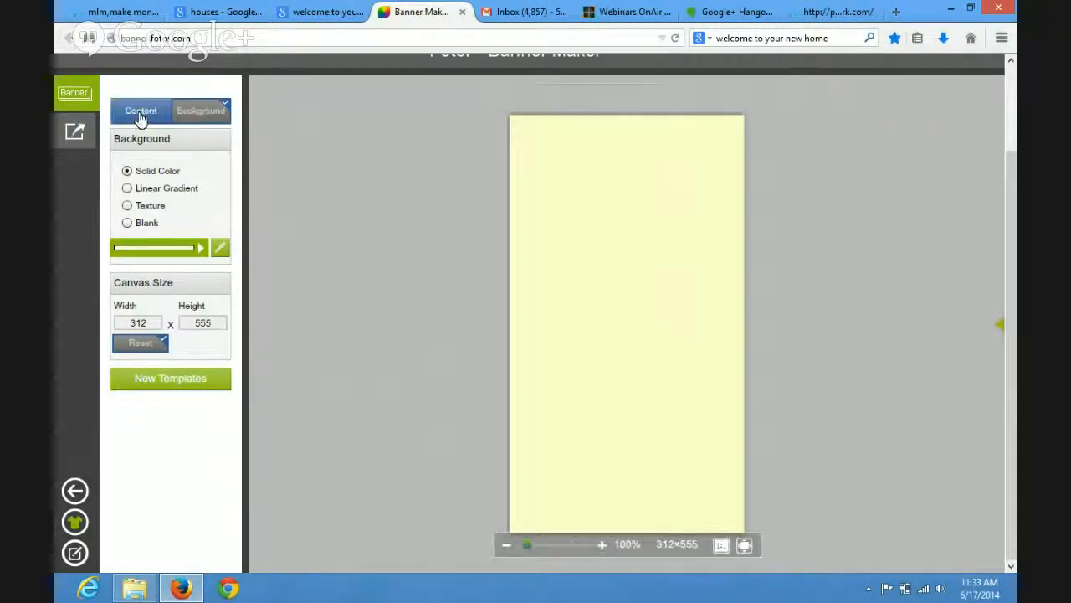
left_click(140, 114)
left_click(518, 149)
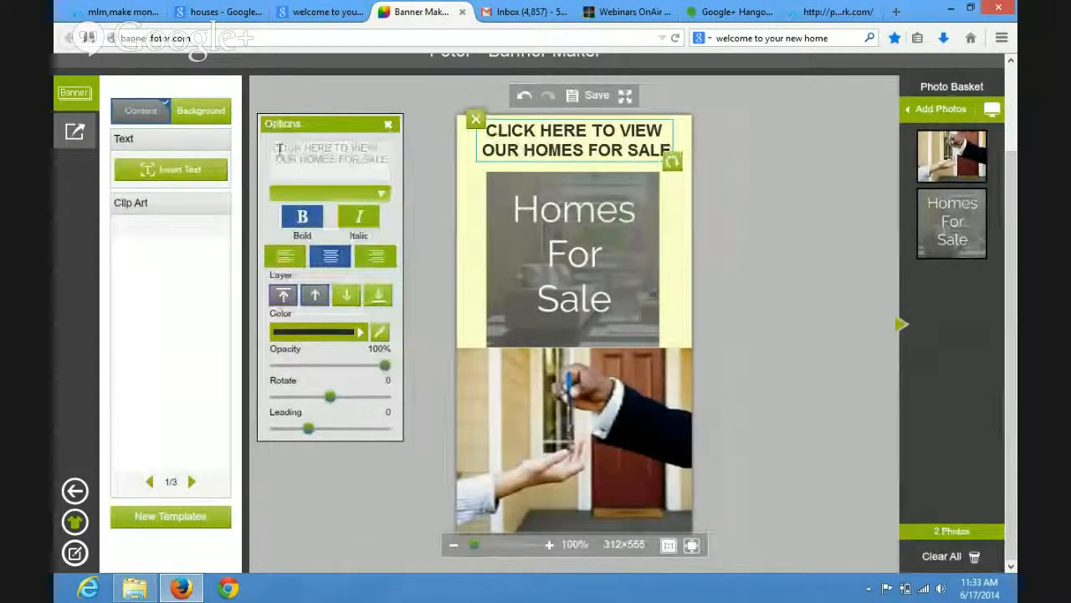
left_click_drag(271, 152, 381, 171)
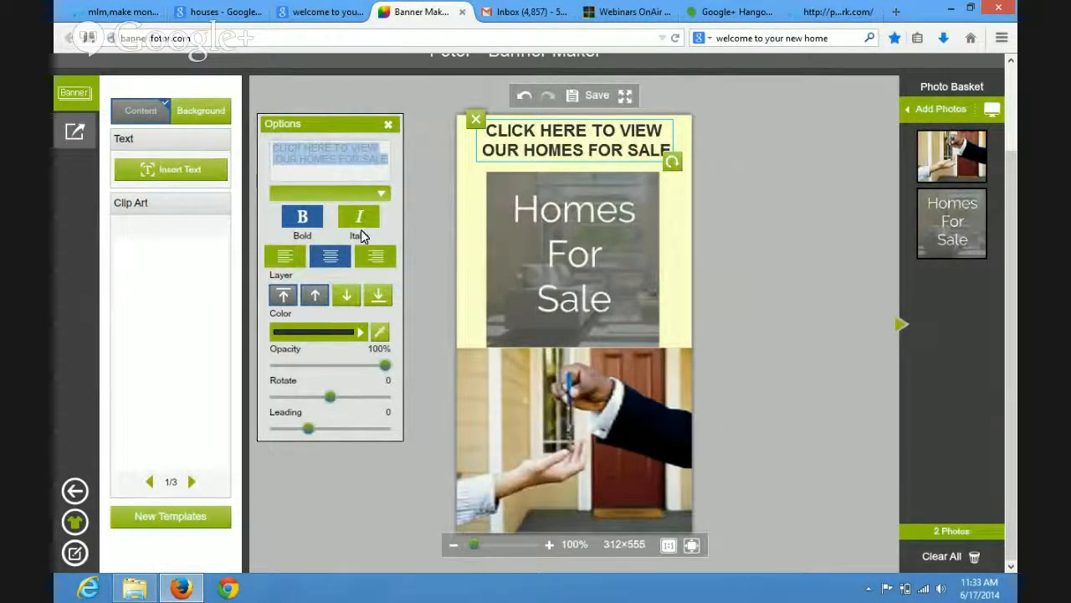
left_click(360, 333)
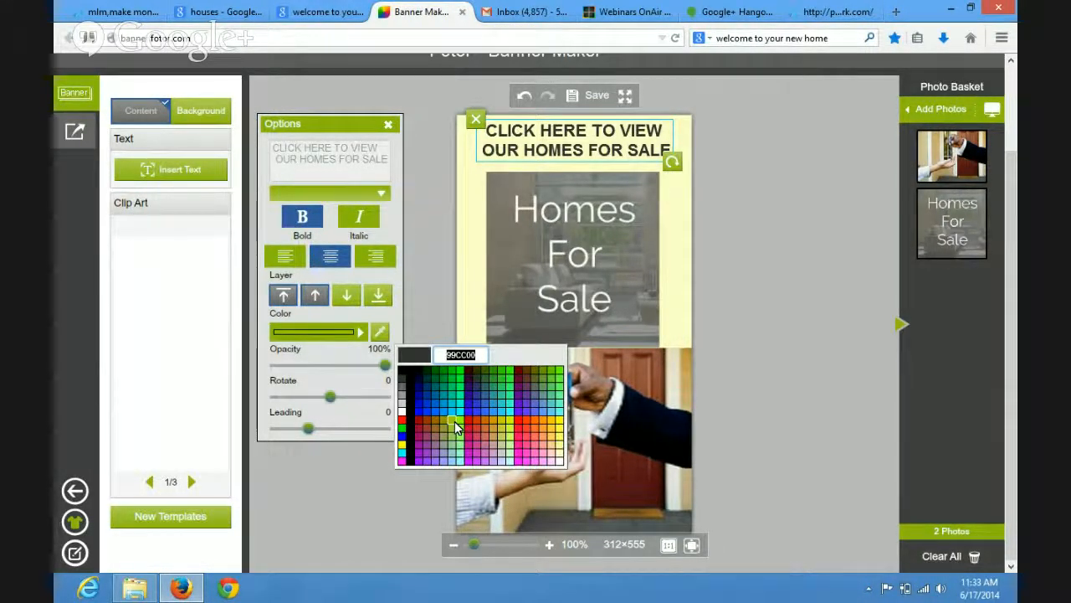
left_click(426, 423)
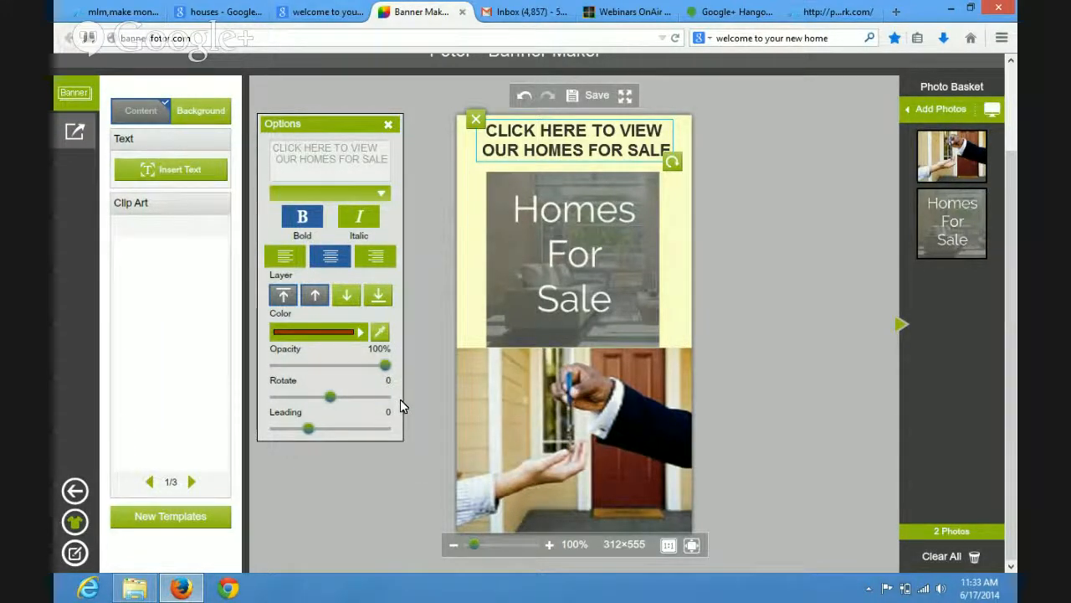
left_click(473, 306)
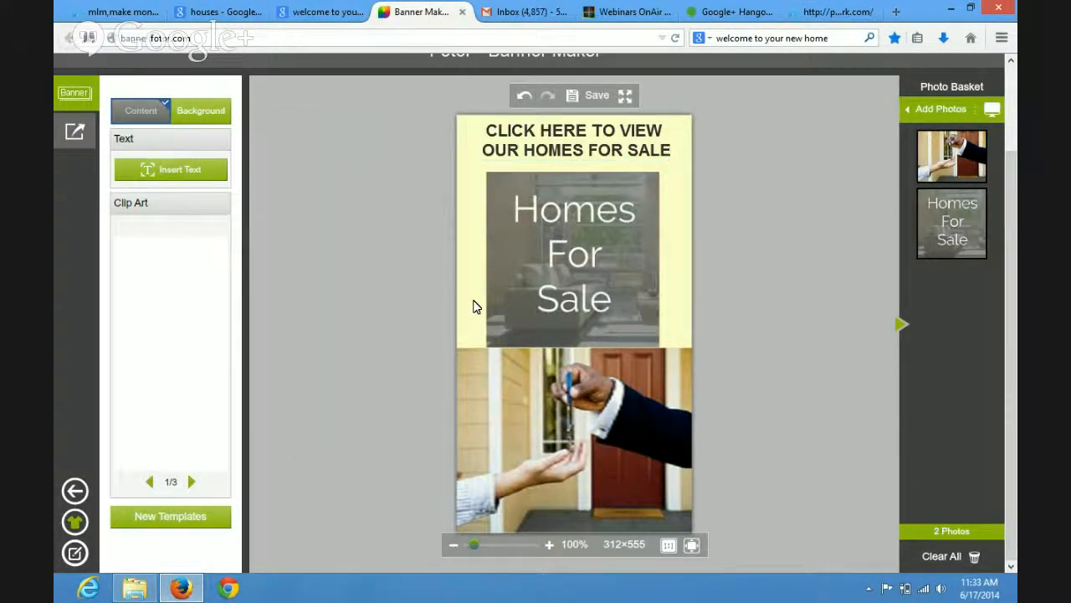
Select all the two-line wording again and retry the reddish-brown color, checking the font choices as well
left_click(580, 149)
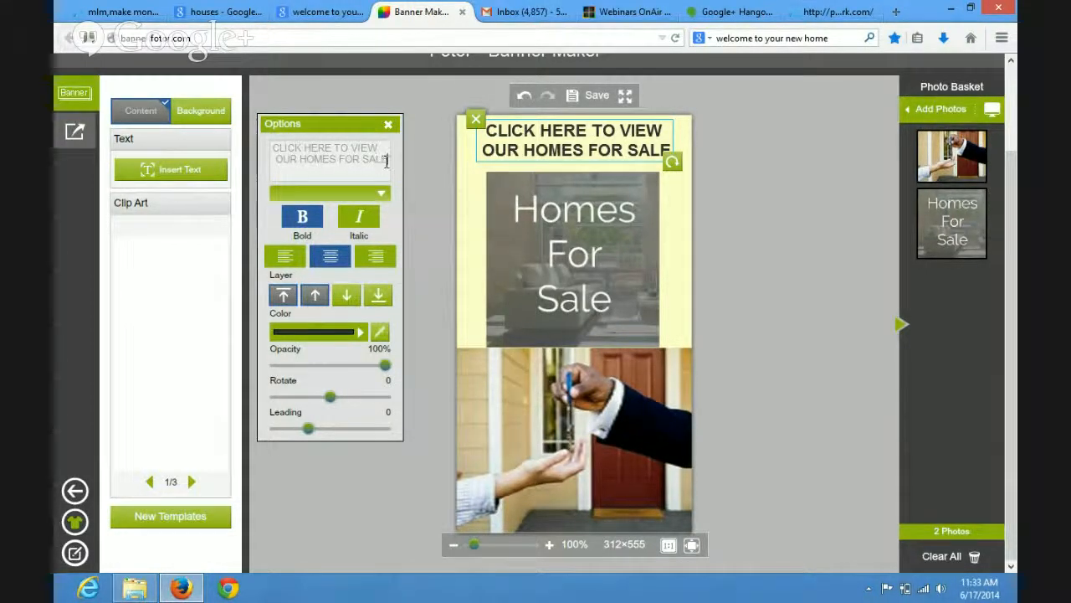
left_click_drag(379, 162, 273, 140)
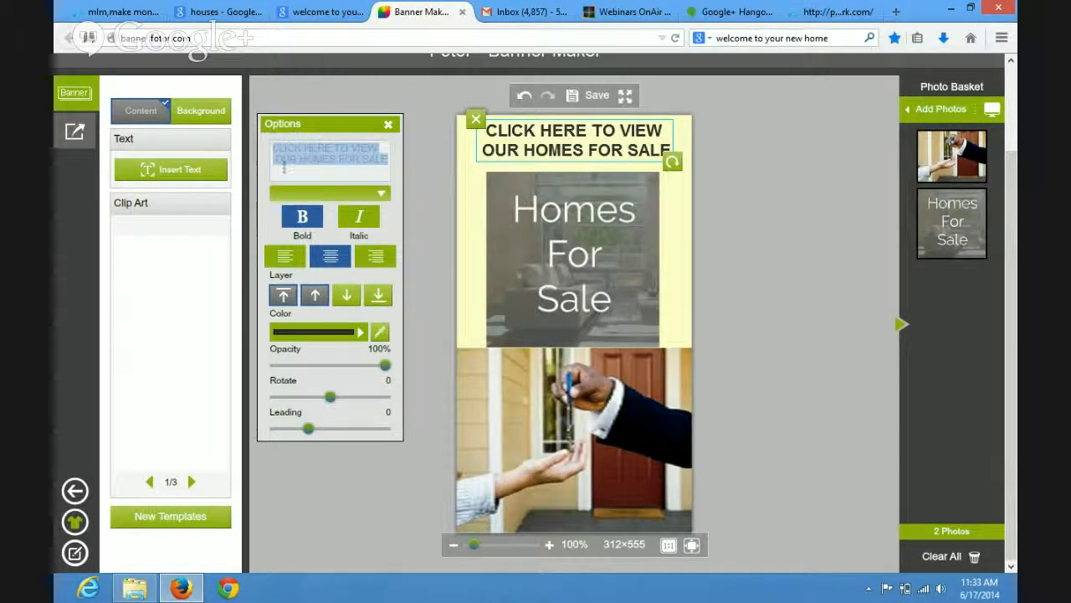
left_click(363, 336)
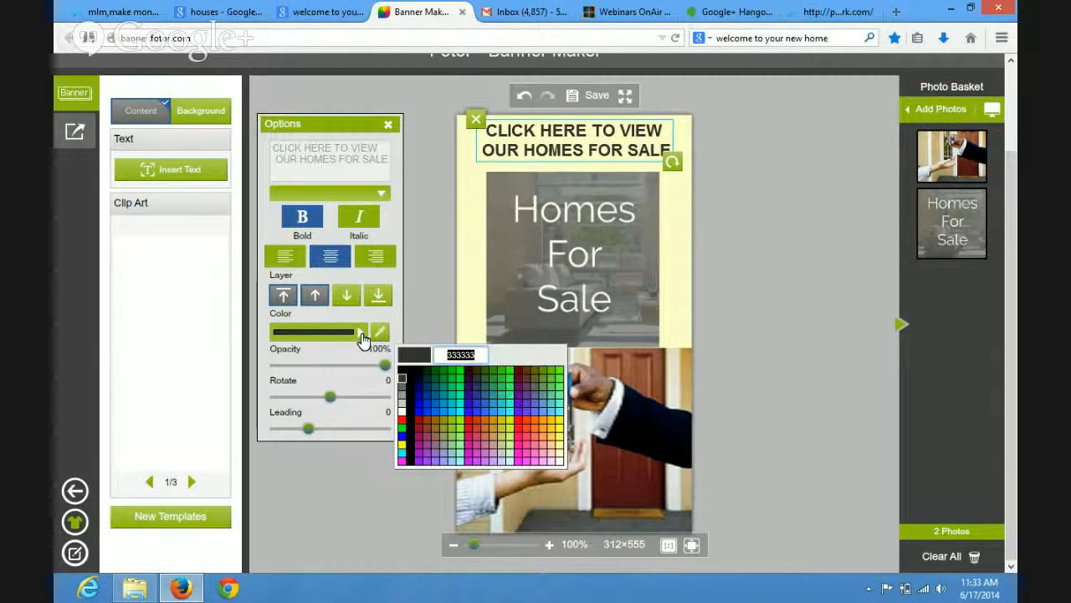
left_click(427, 420)
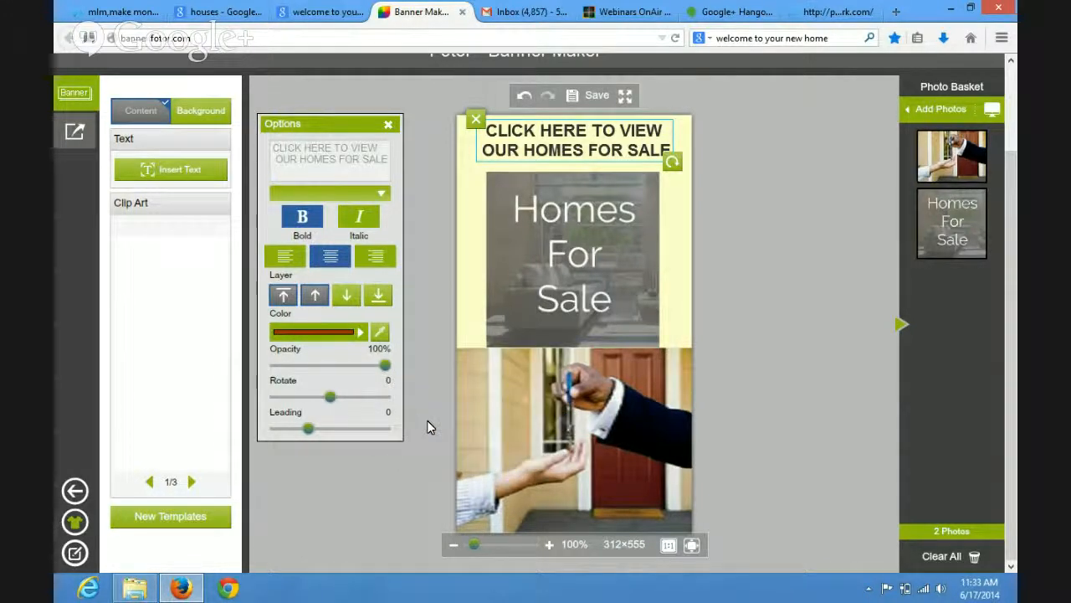
left_click(334, 194)
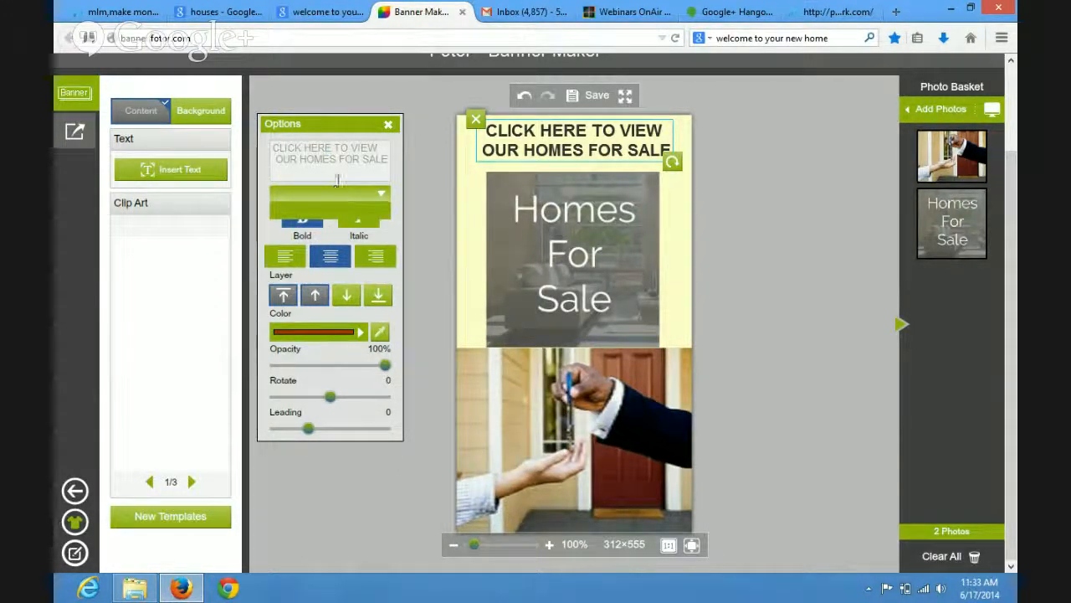
left_click(338, 159)
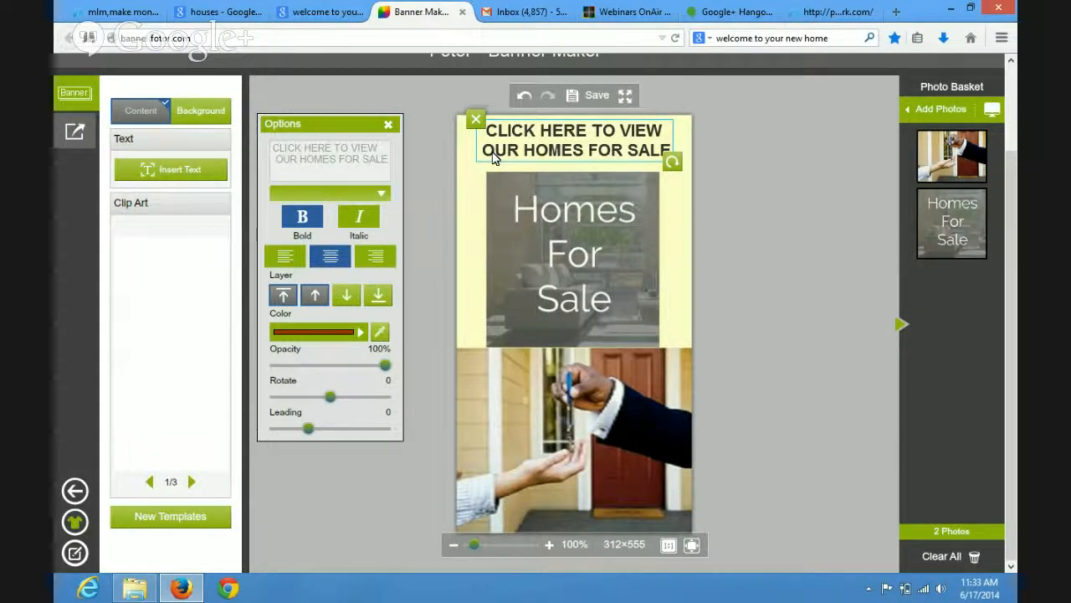
Nudge the two-line text slightly to the right above the Homes For Sale picture and apply the adjustments
left_click_drag(494, 159, 499, 157)
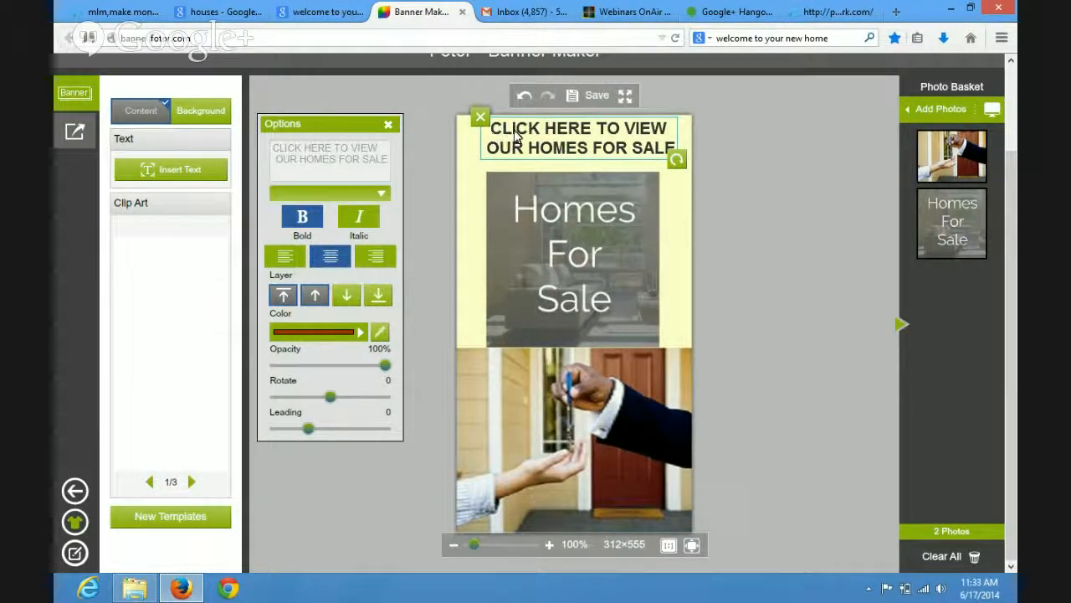
left_click_drag(520, 136, 529, 137)
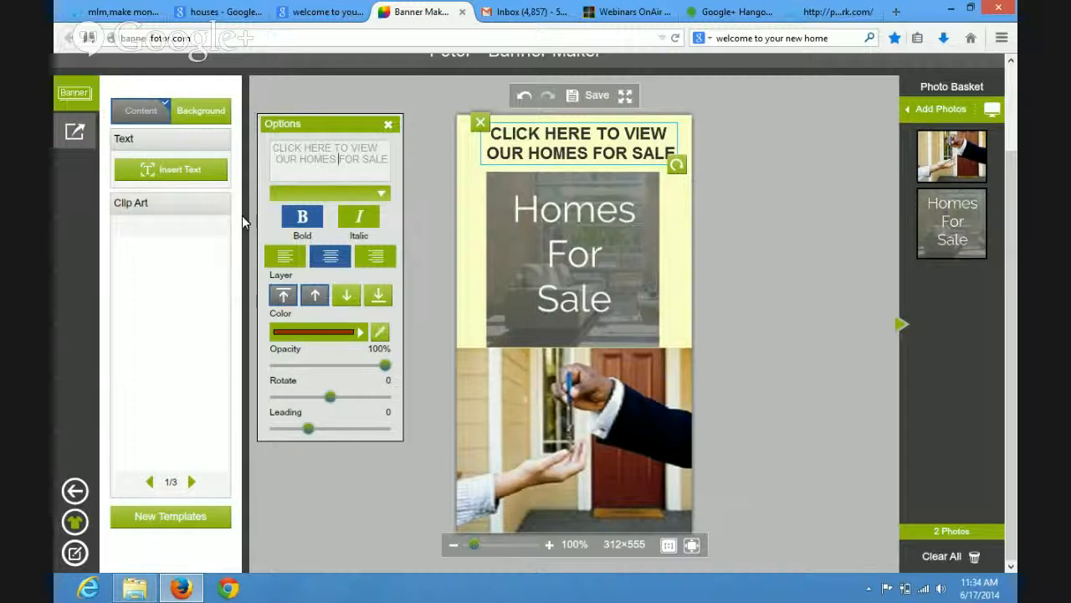
left_click(588, 100)
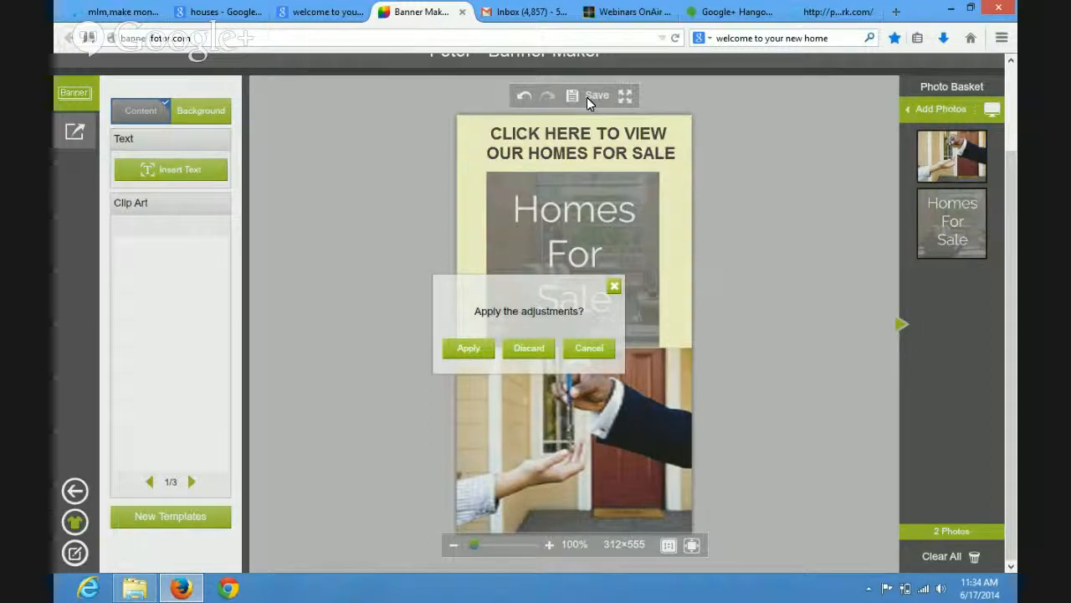
left_click(469, 348)
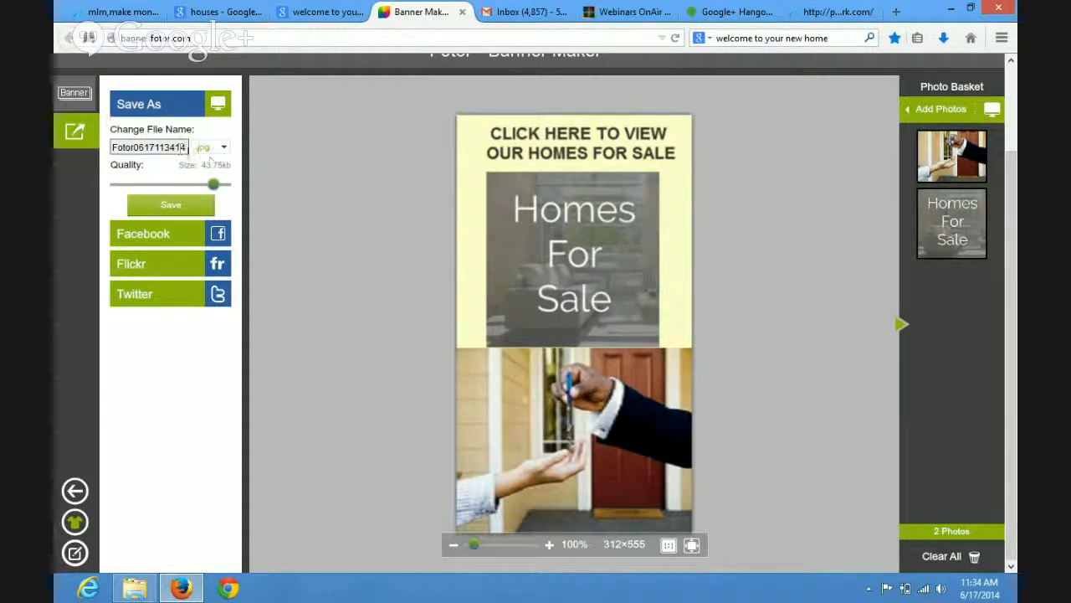
Save the banner as a JPG file named BANNER SAMPLE 1 in the Harvest Agency folder
left_click(196, 207)
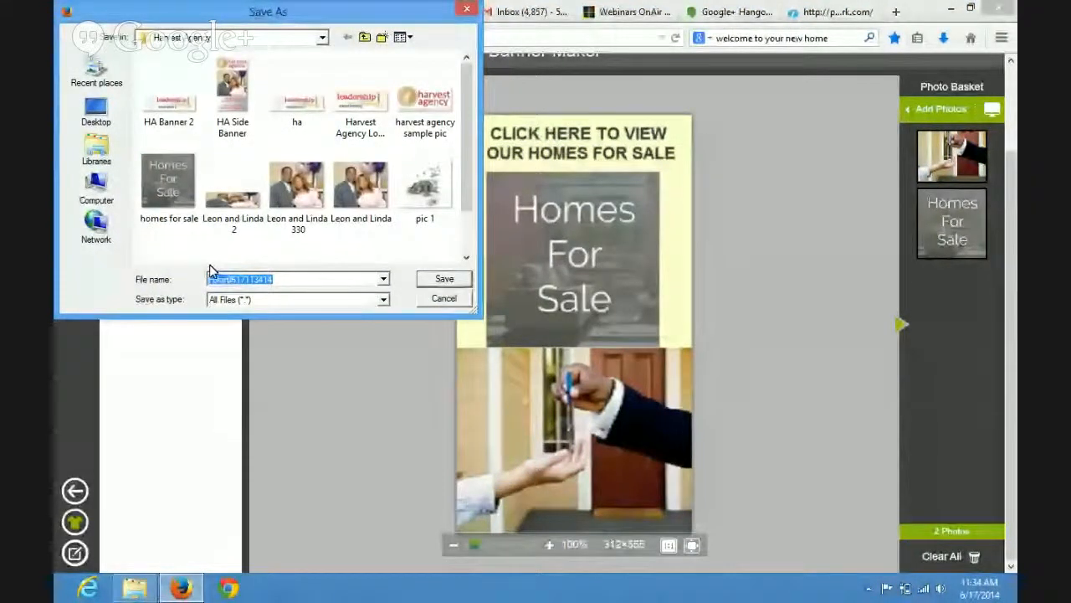
key("BackSpace")
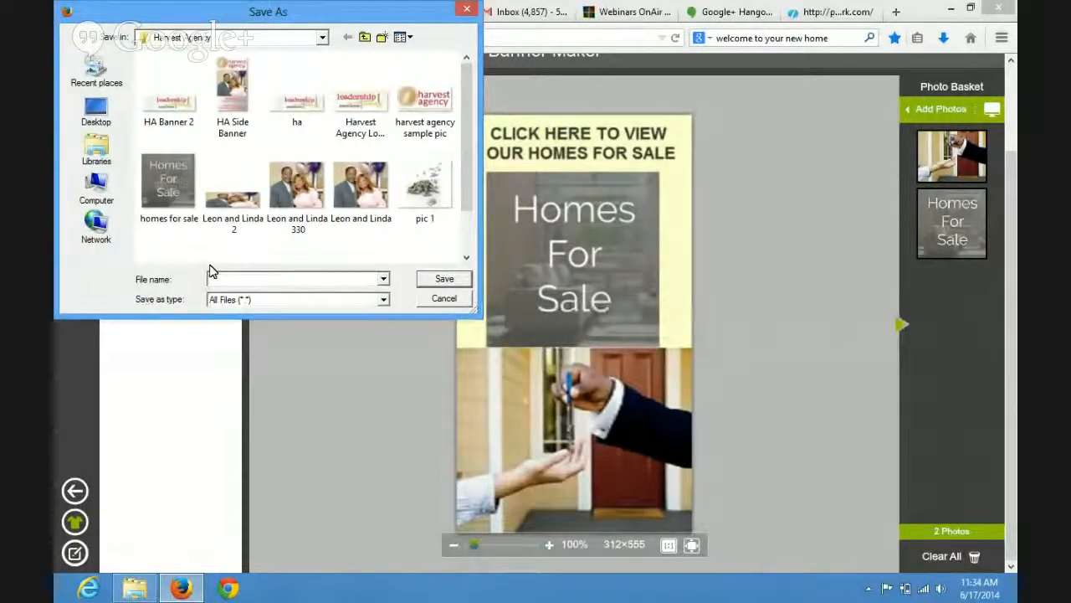
type("baNNE")
type("ANNER SAMPL")
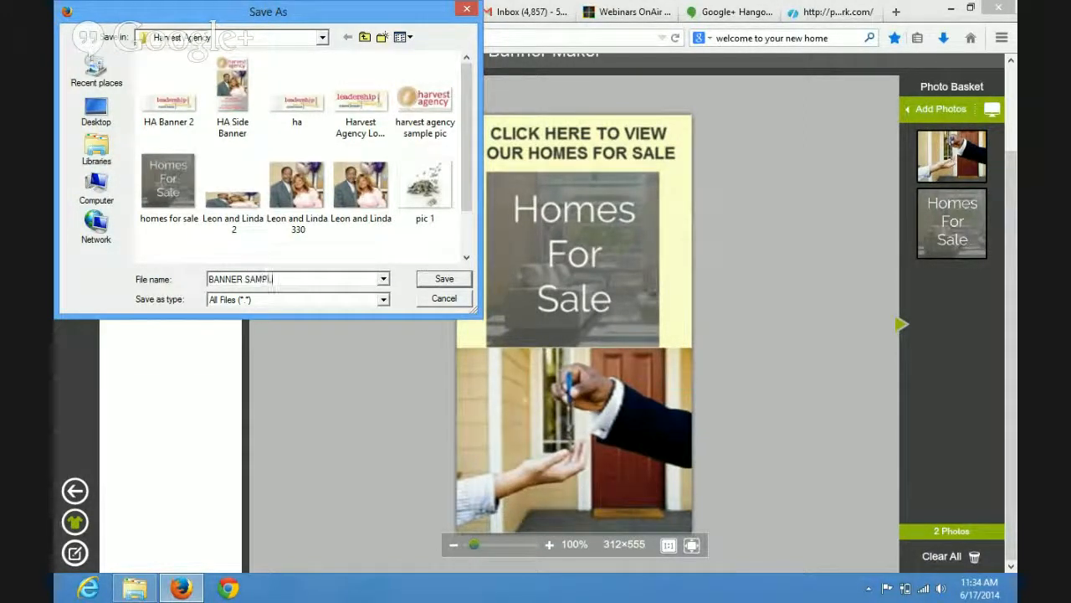
type("E 1")
left_click(444, 282)
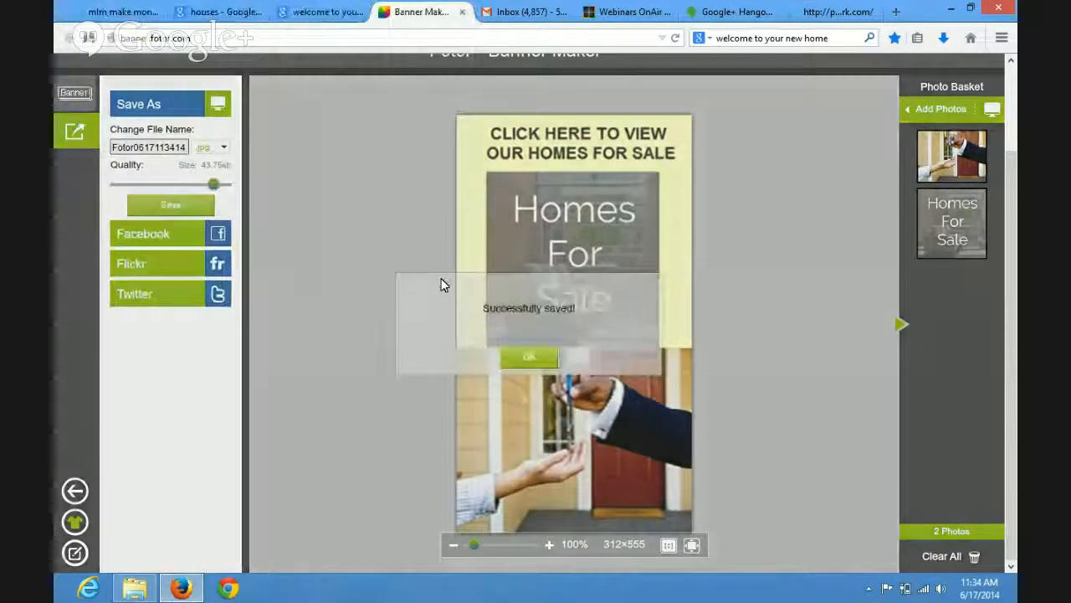
left_click(529, 362)
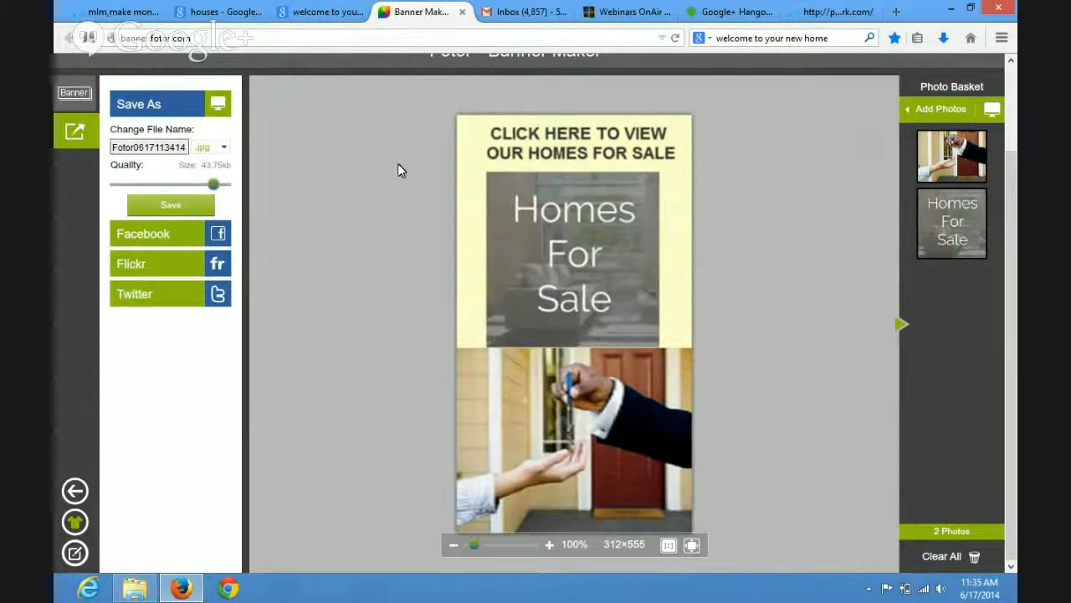
left_click(67, 94)
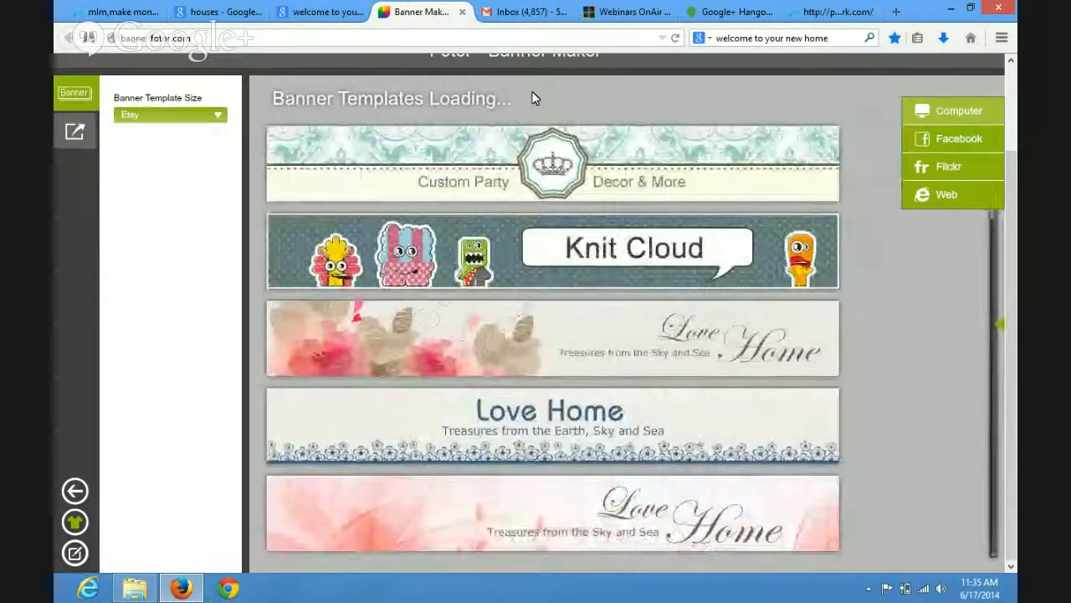
left_click(77, 130)
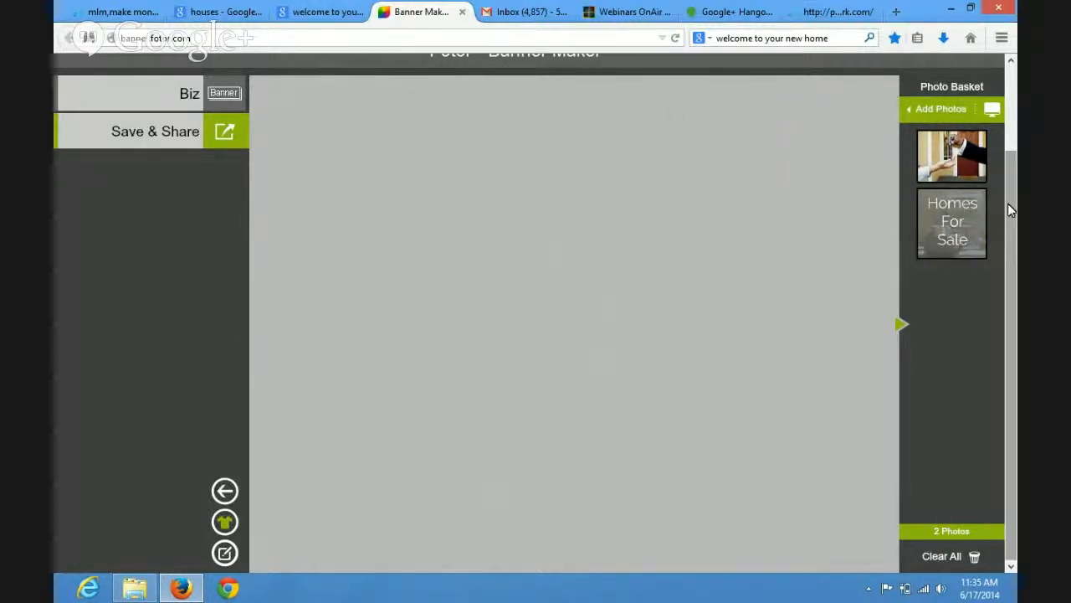
left_click_drag(1011, 213, 1004, 108)
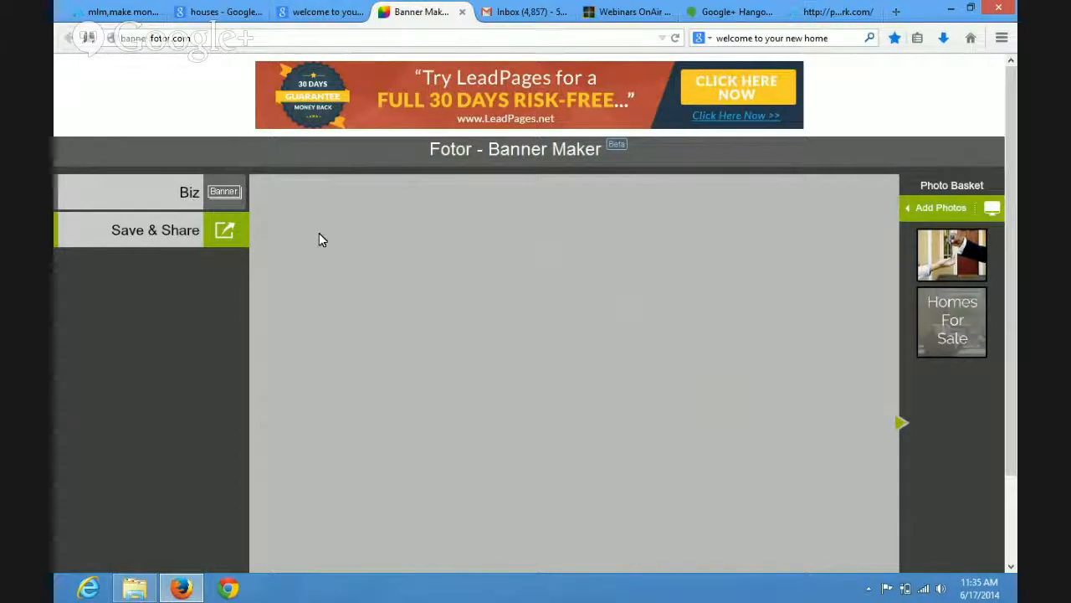
left_click(937, 207)
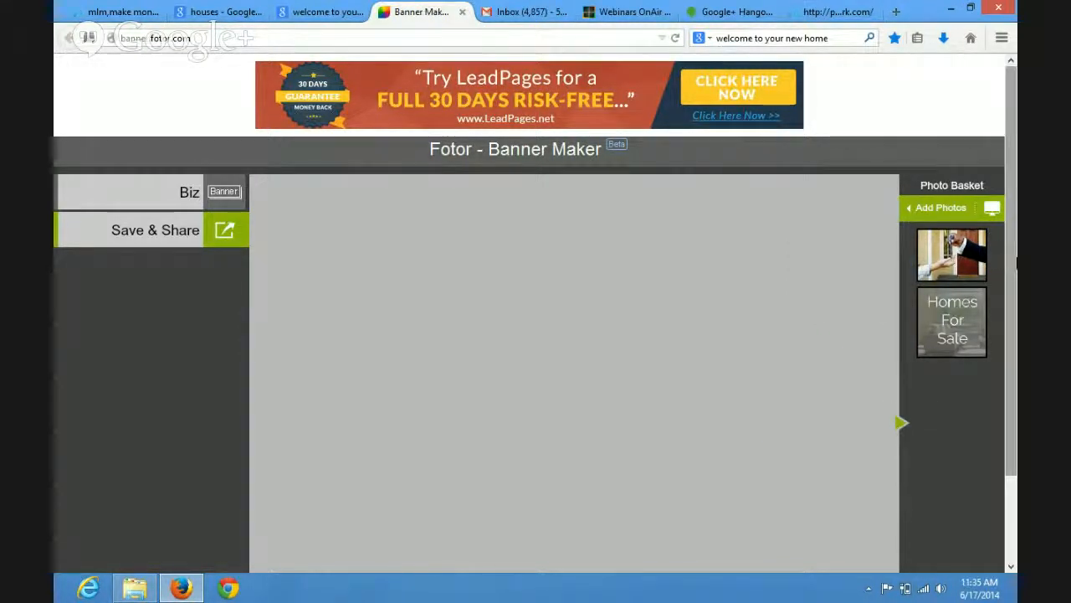
scroll(574, 335, "down", 3)
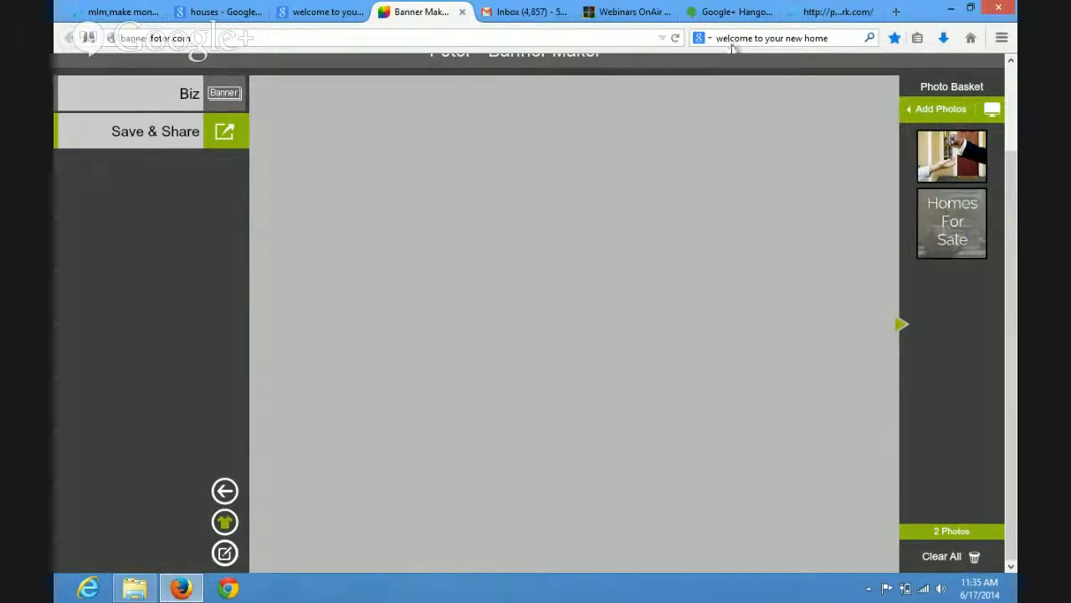
left_click(950, 113)
left_click(867, 115)
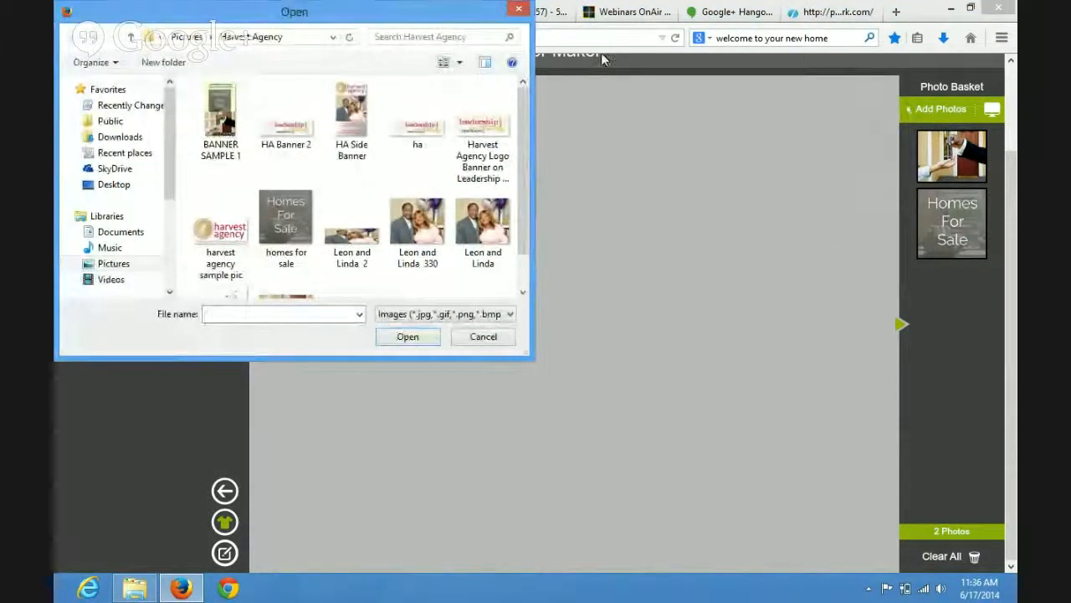
left_click(519, 10)
mouse_move(971, 119)
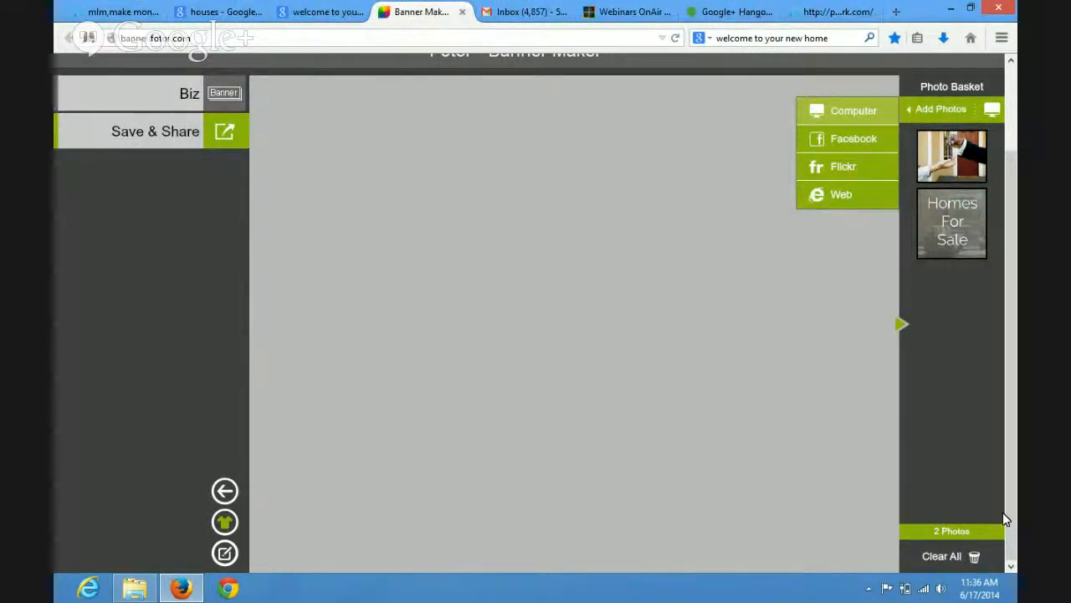
scroll(1006, 478, "up", 2)
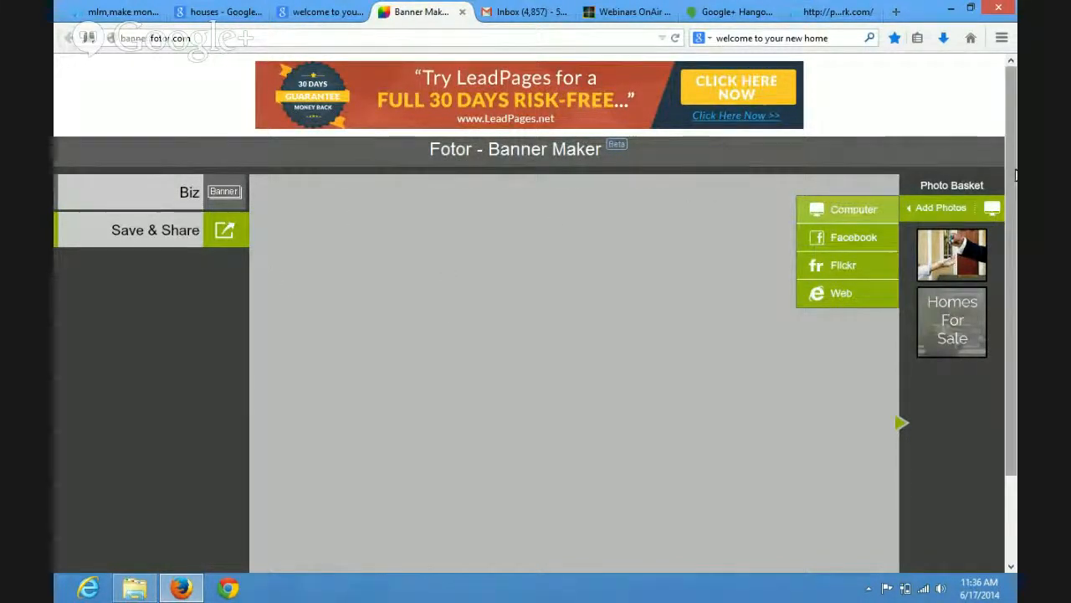
scroll(1016, 175, "down", 2)
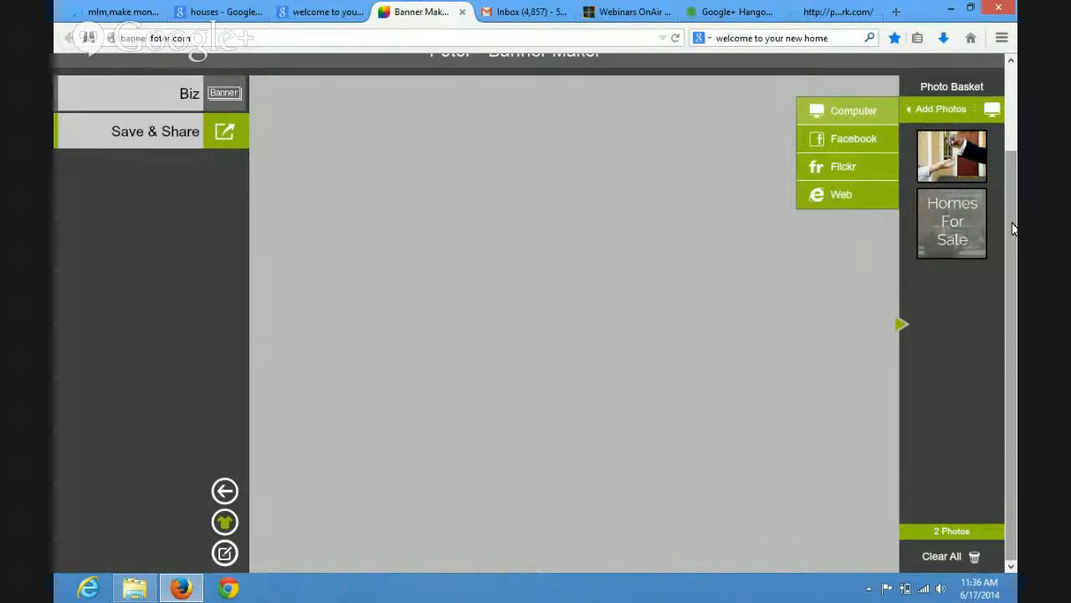
scroll(1002, 104, "up", 2)
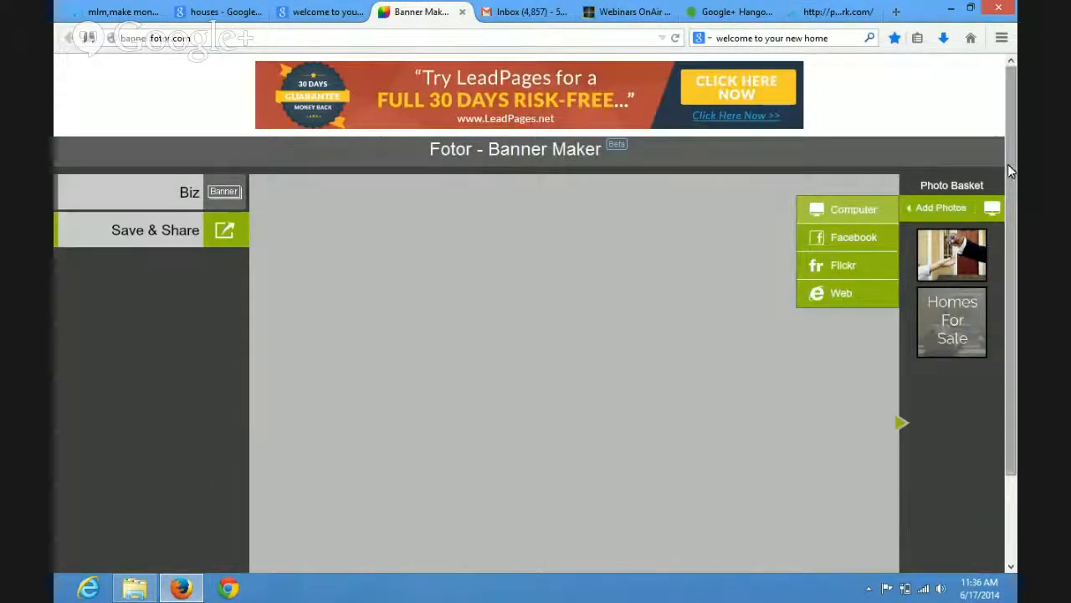
left_click(675, 40)
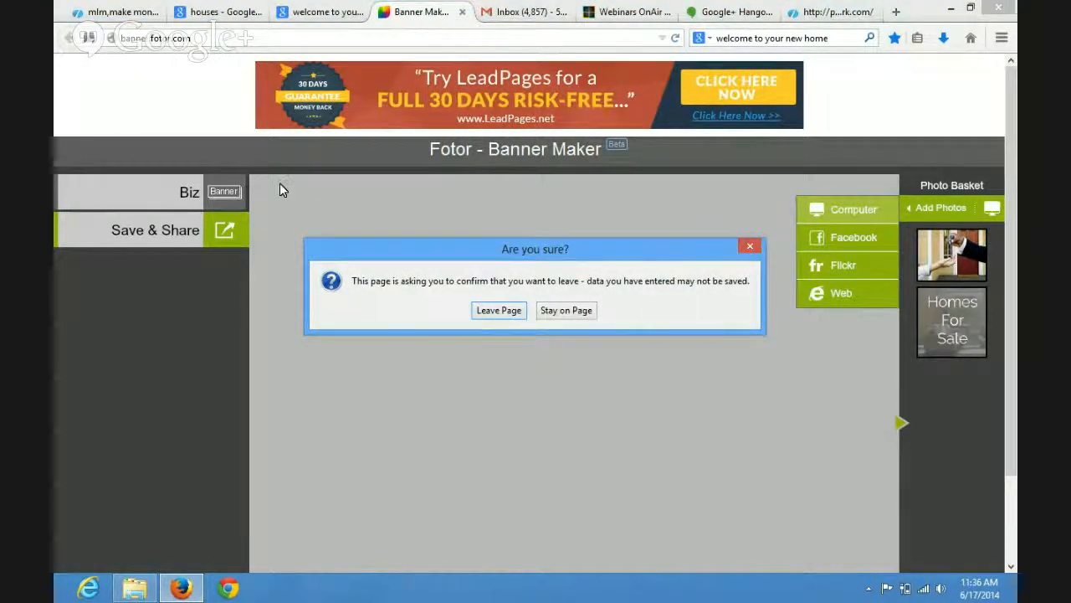
left_click(567, 310)
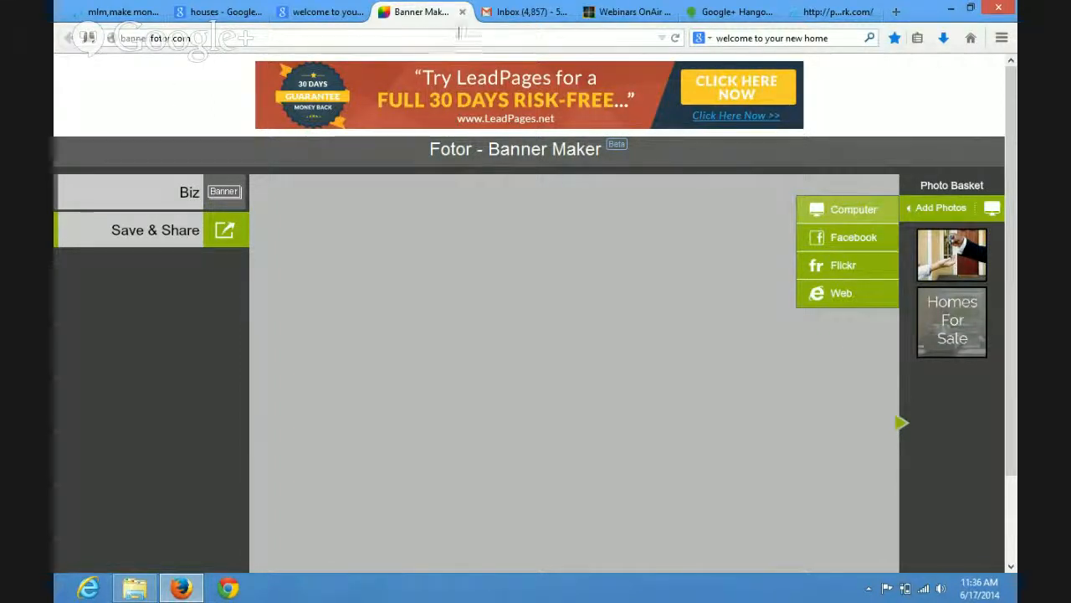
Reload the Banner Maker page, discarding the current work, and start a new 312x555 banner from scratch
left_click(677, 40)
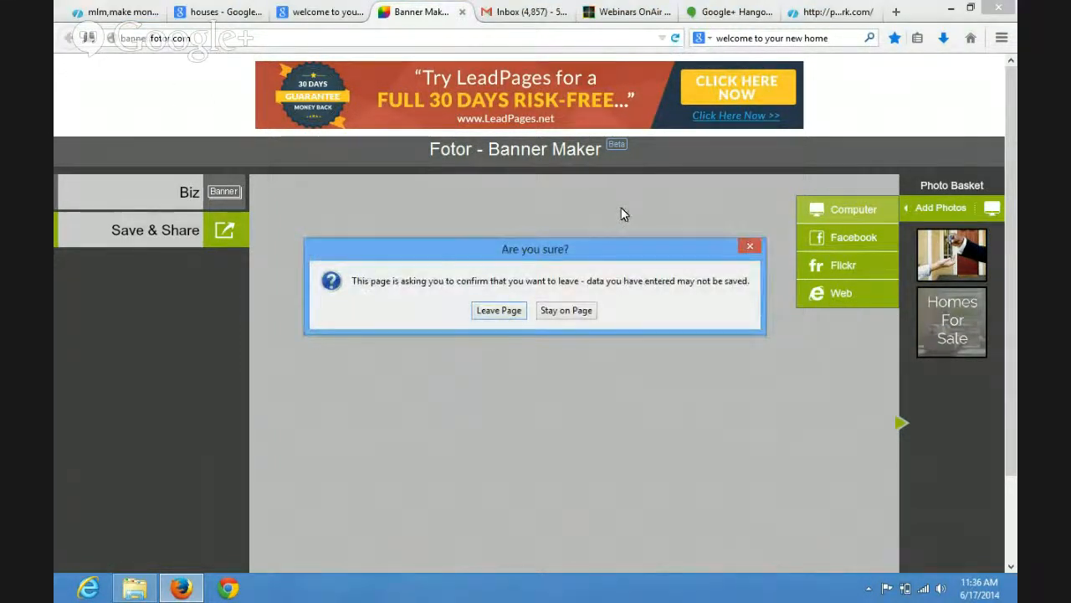
left_click(498, 310)
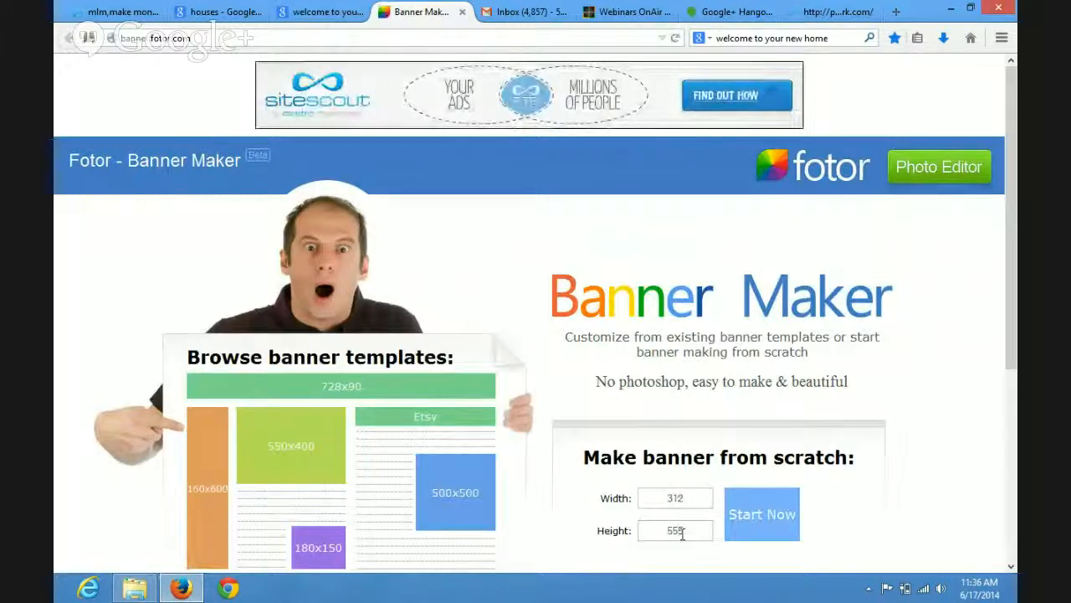
left_click(753, 525)
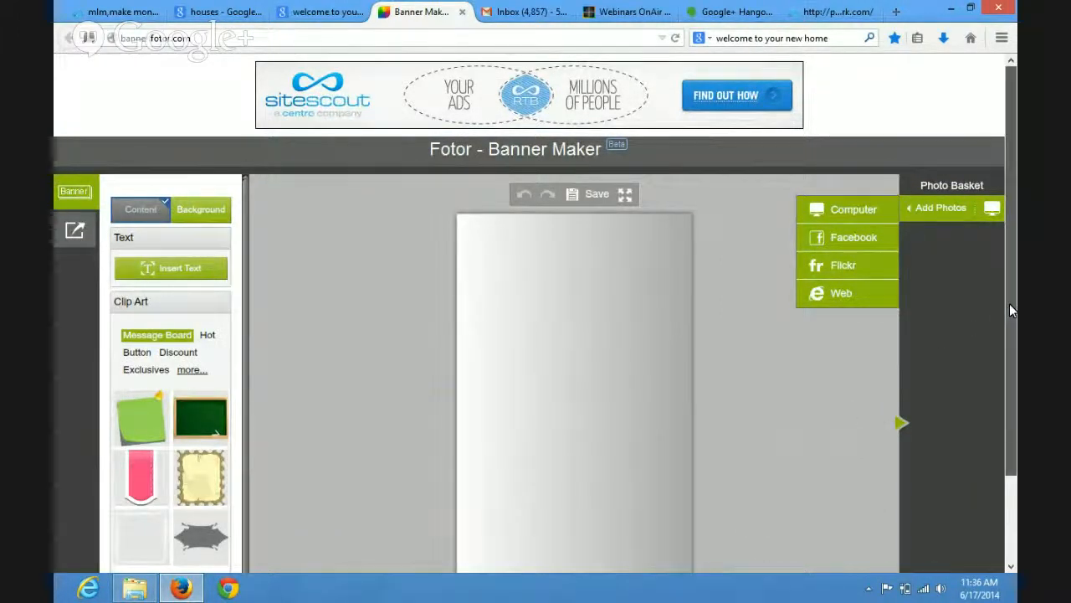
Add the homes for sale picture and the key-handover door photo from the Harvest Agency folder to the photo basket
left_click(852, 214)
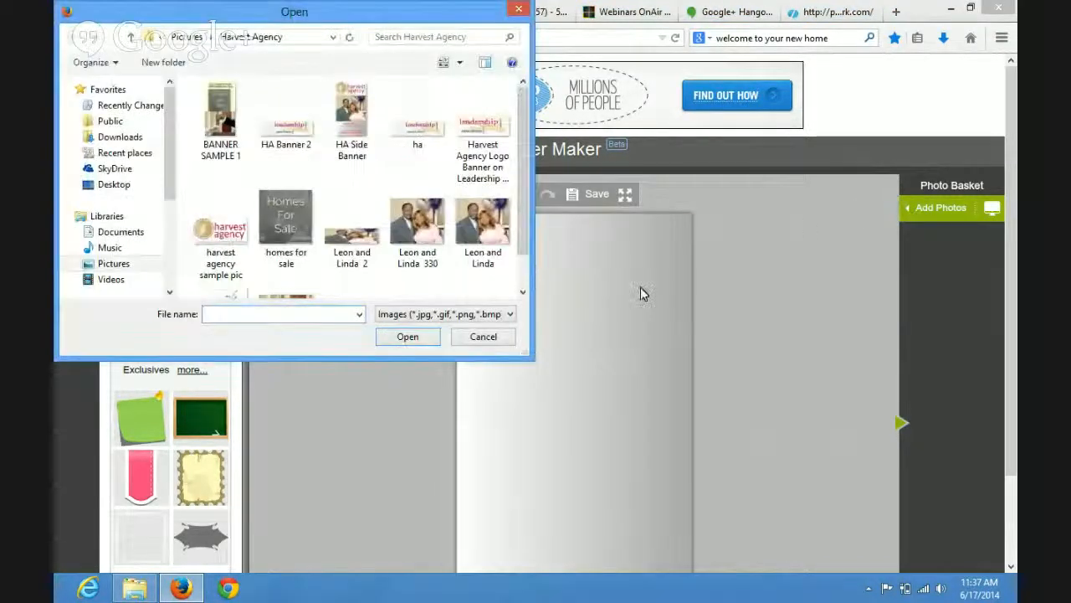
double_click(287, 224)
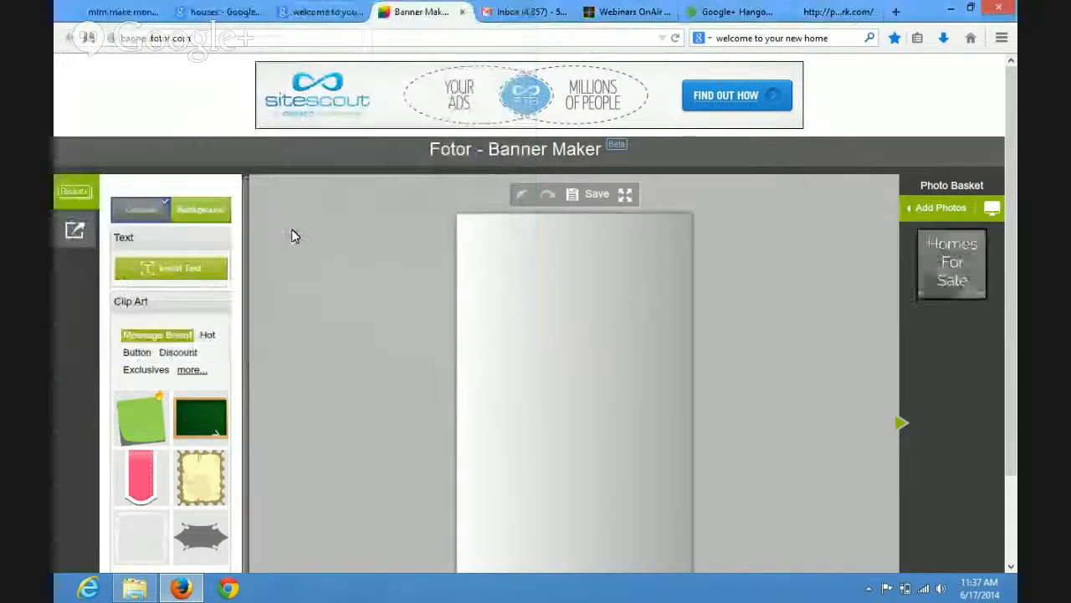
left_click(933, 208)
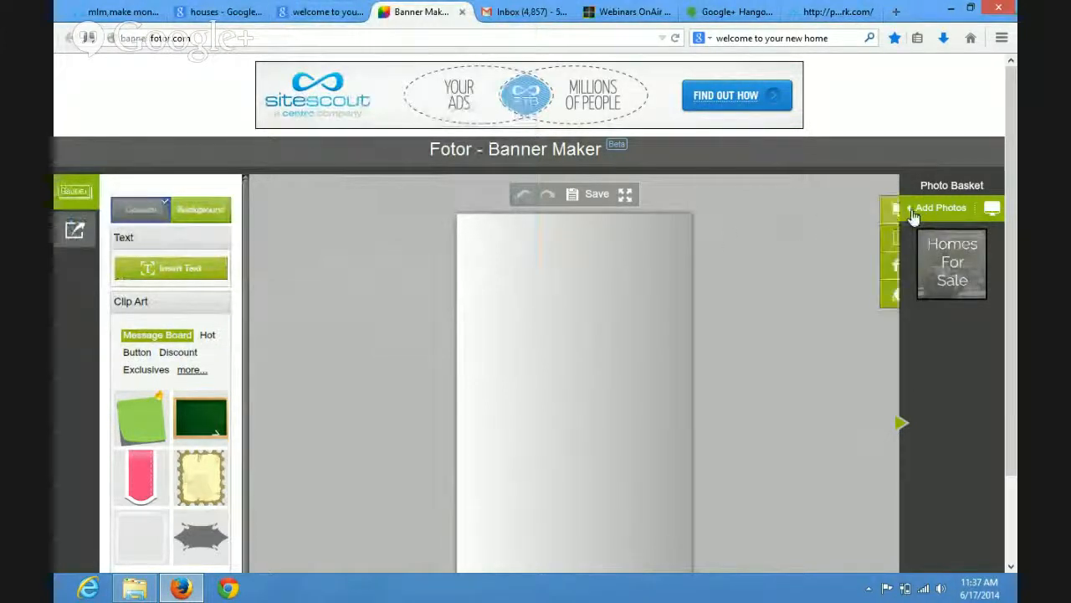
left_click(841, 211)
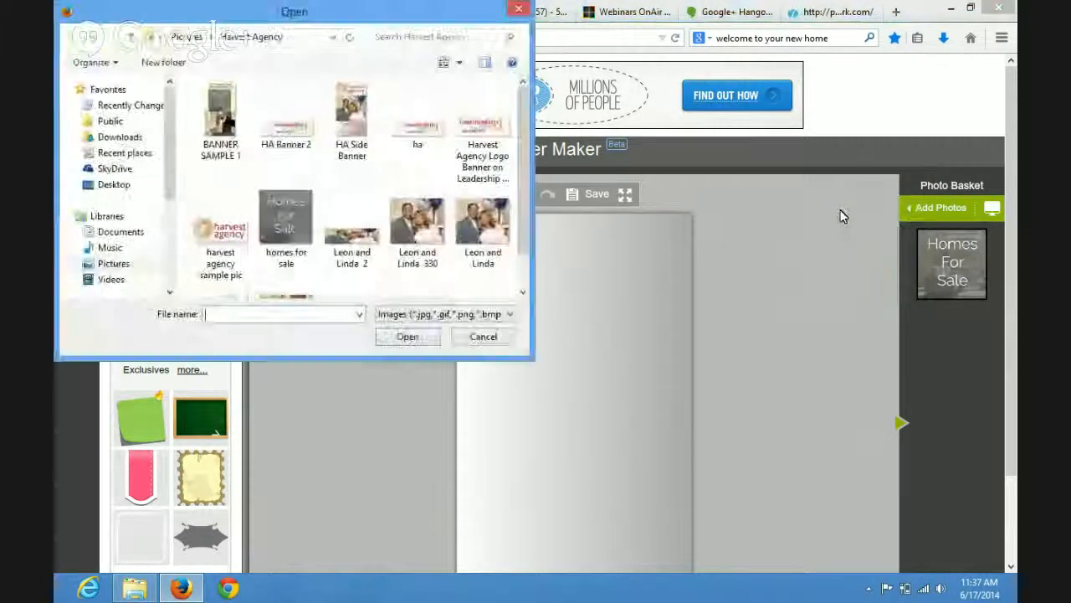
scroll(379, 278, "down", 1)
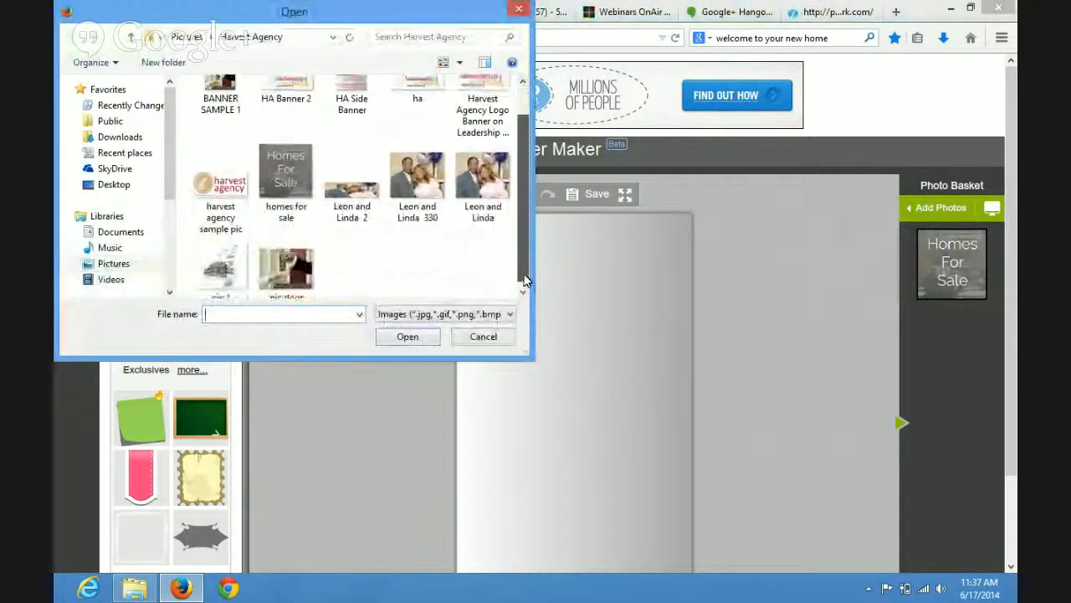
double_click(289, 268)
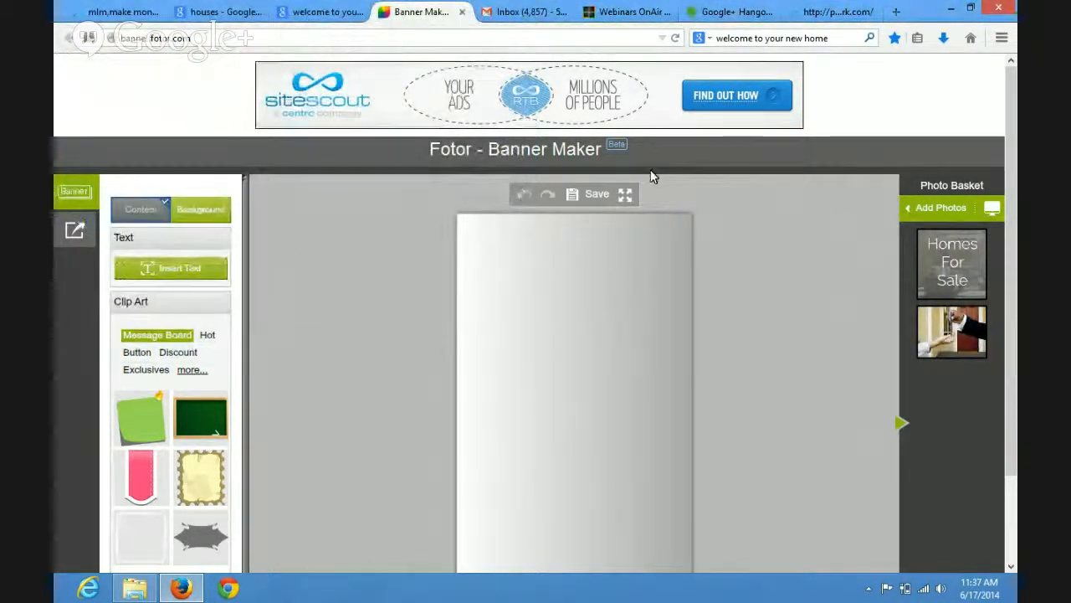
left_click(937, 207)
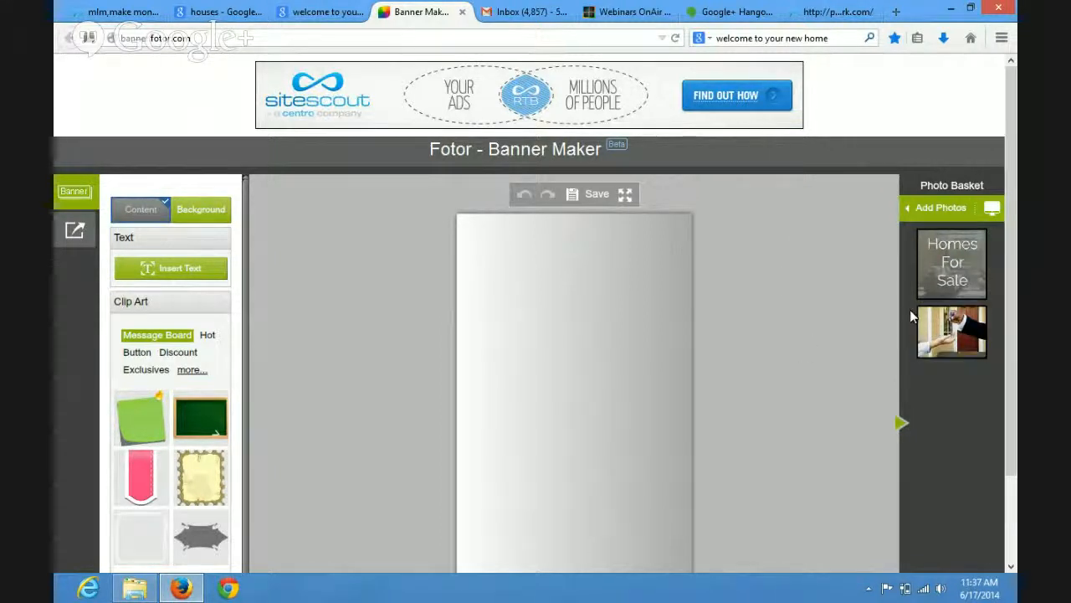
Place the key-handover photo at 312 x 234 across the lower part of the banner, aligned with its side edges
left_click_drag(949, 333, 590, 453)
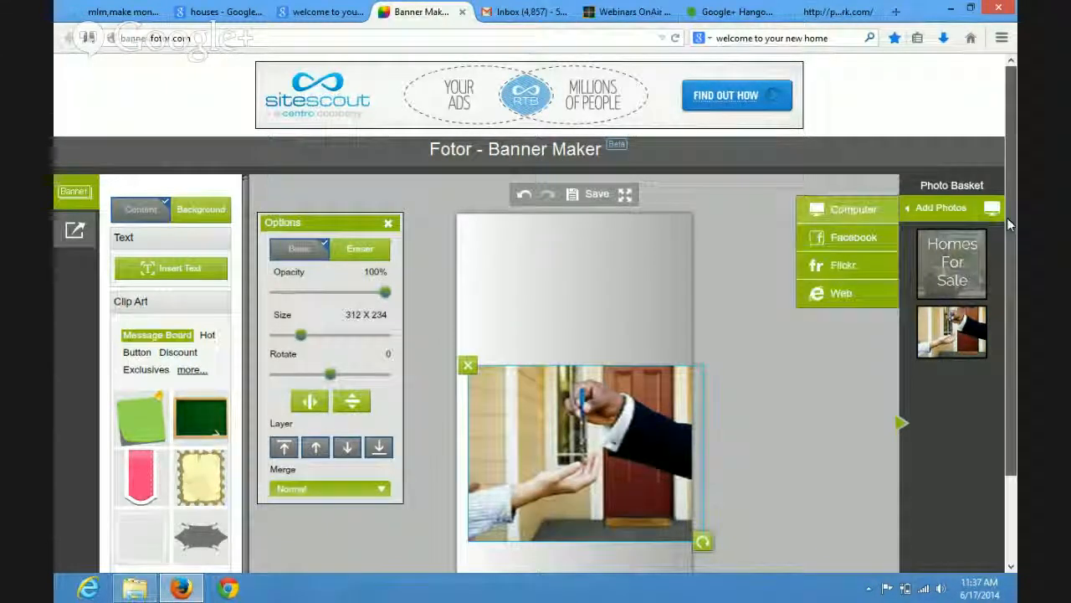
left_click_drag(1008, 220, 978, 264)
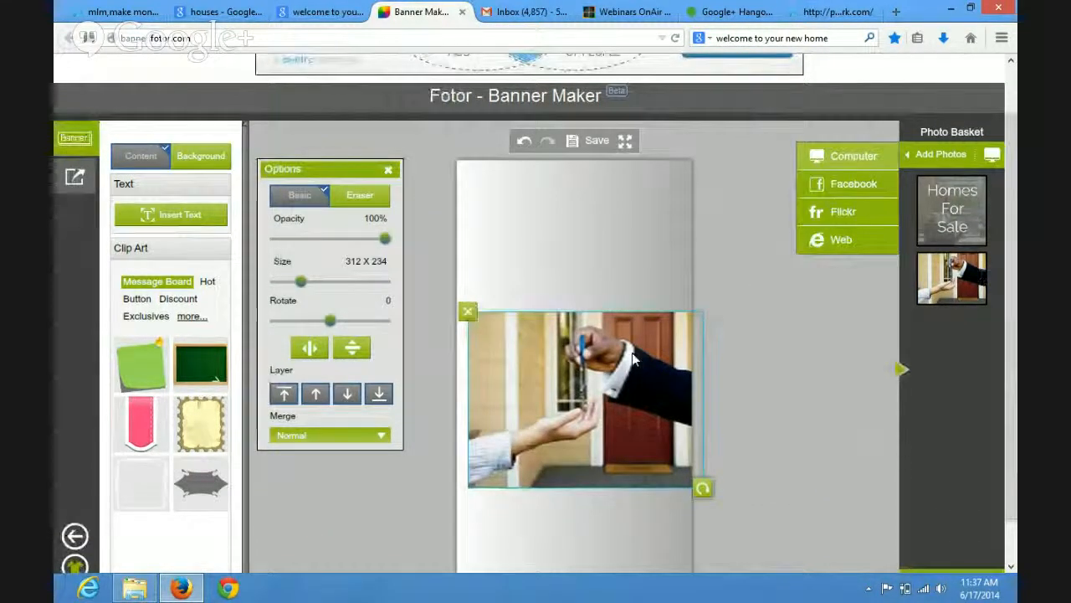
left_click_drag(631, 369, 624, 422)
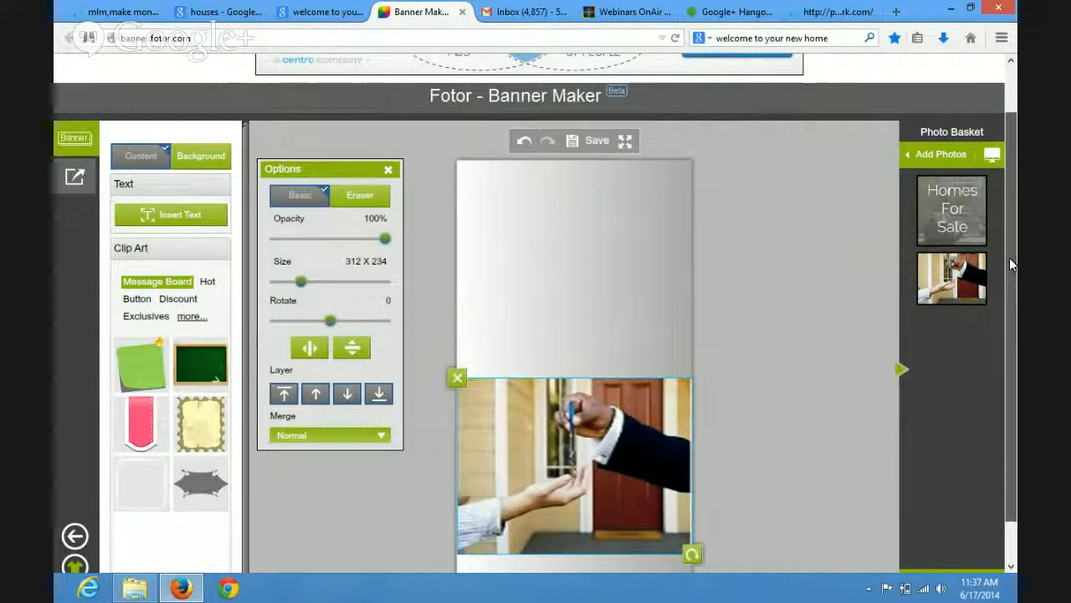
left_click_drag(1009, 257, 1013, 303)
scroll(1011, 297, "up", 1)
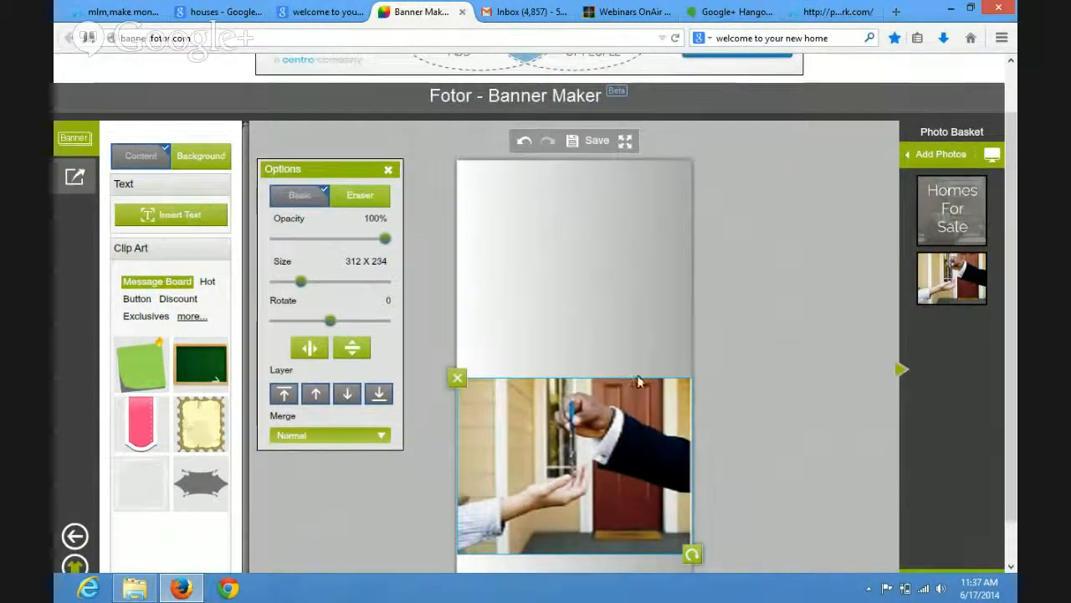
left_click_drag(624, 408, 624, 415)
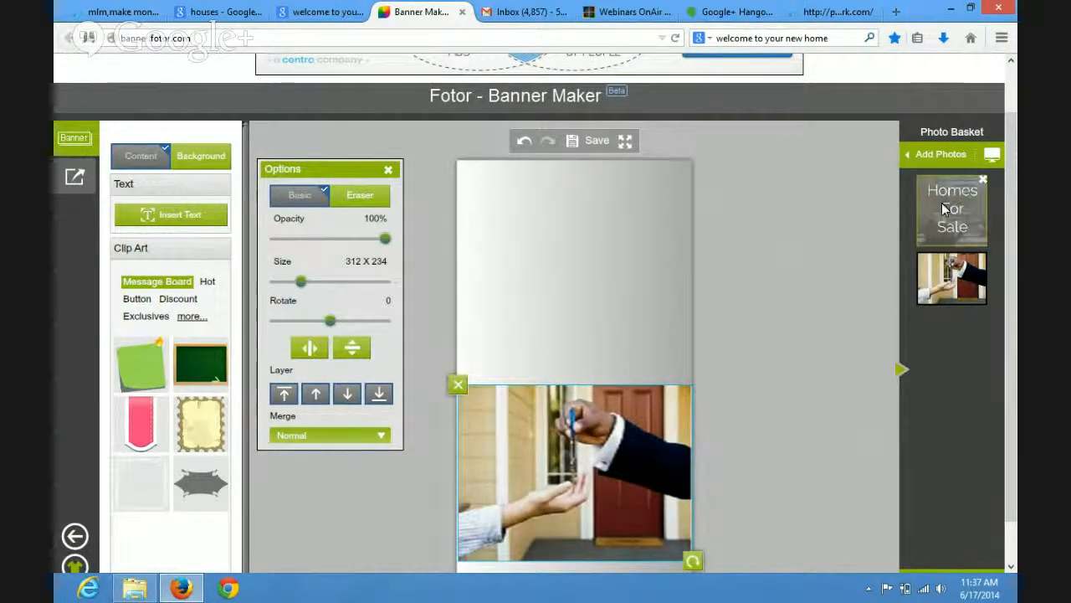
Place the Homes For Sale picture above the key-handover photo, enlarge it to 293 x 297, and move it near the banner's upper edge
left_click_drag(933, 205, 573, 299)
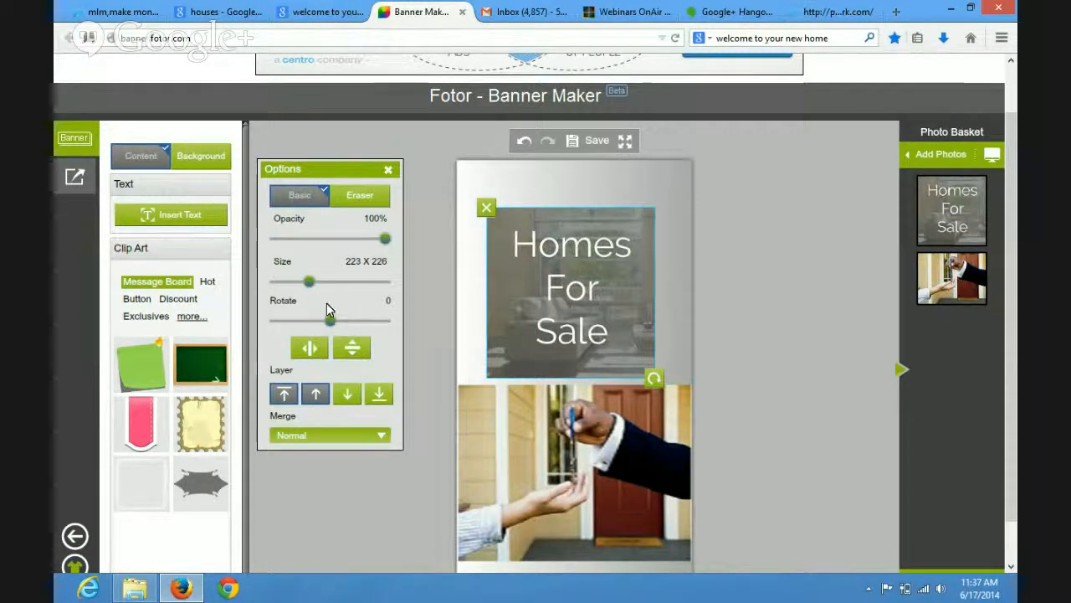
mouse_move(310, 282)
left_mouse_down()
mouse_move(330, 290)
mouse_move(322, 294)
left_mouse_up()
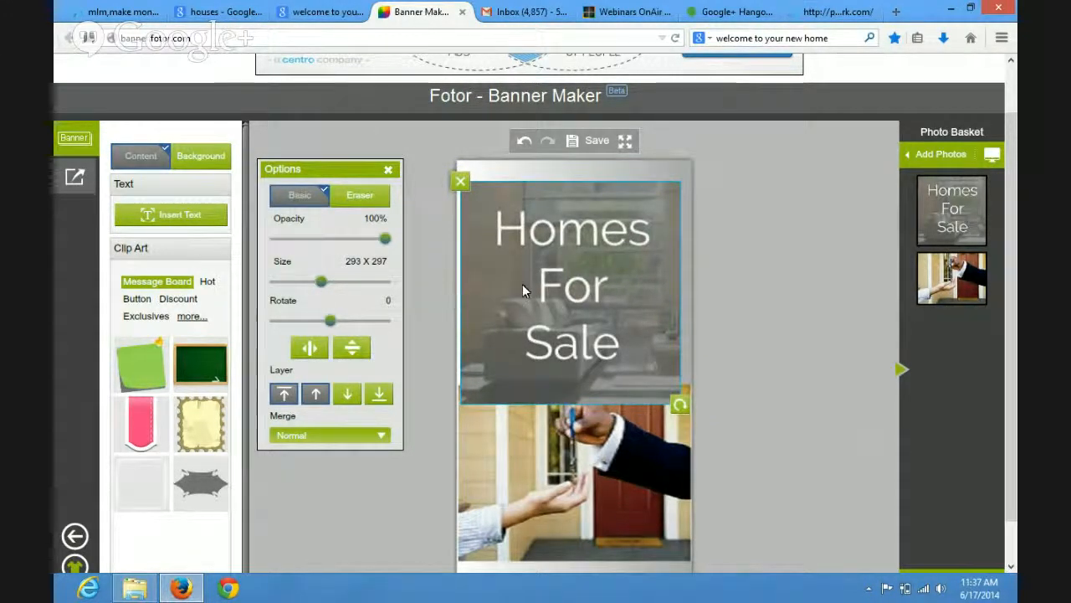
left_click_drag(523, 290, 527, 272)
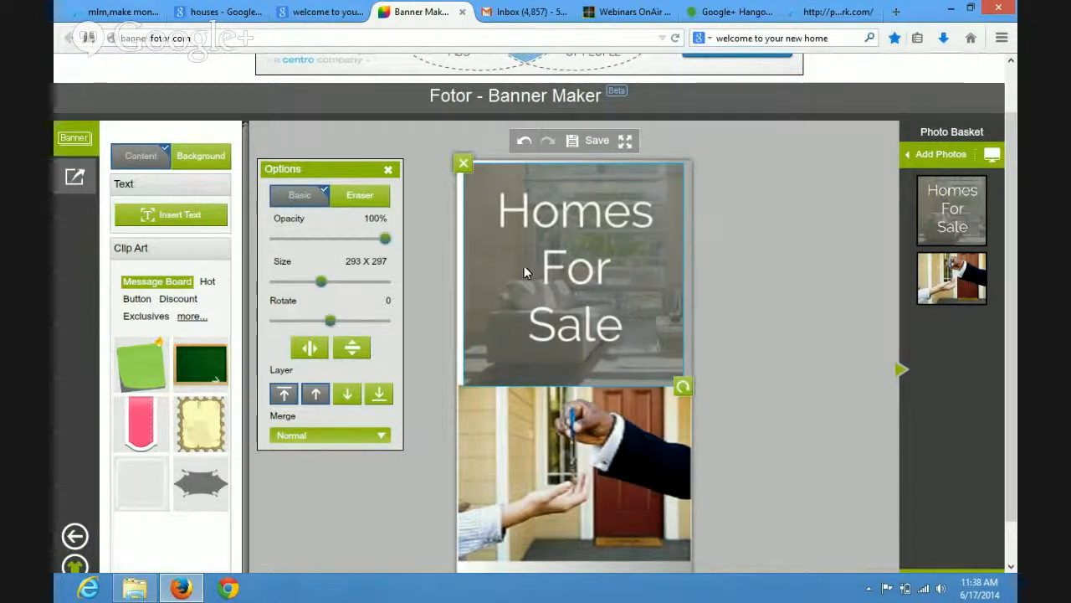
Reduce the key-handover photo to 304 x 228 and move it slightly lower, leaving a gap below the Homes For Sale picture
left_click(565, 448)
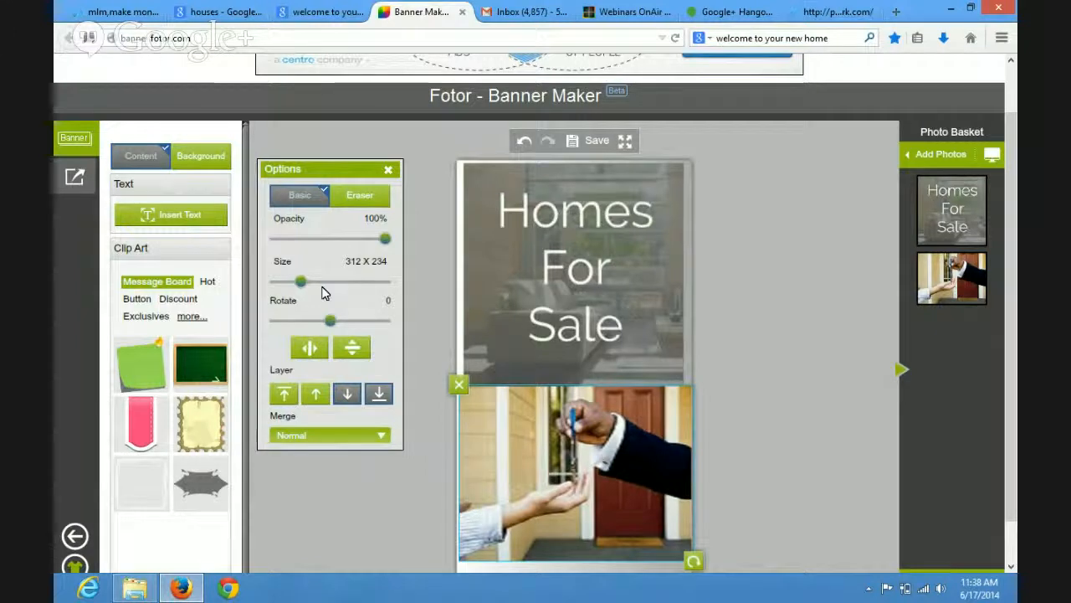
left_click_drag(303, 282, 300, 282)
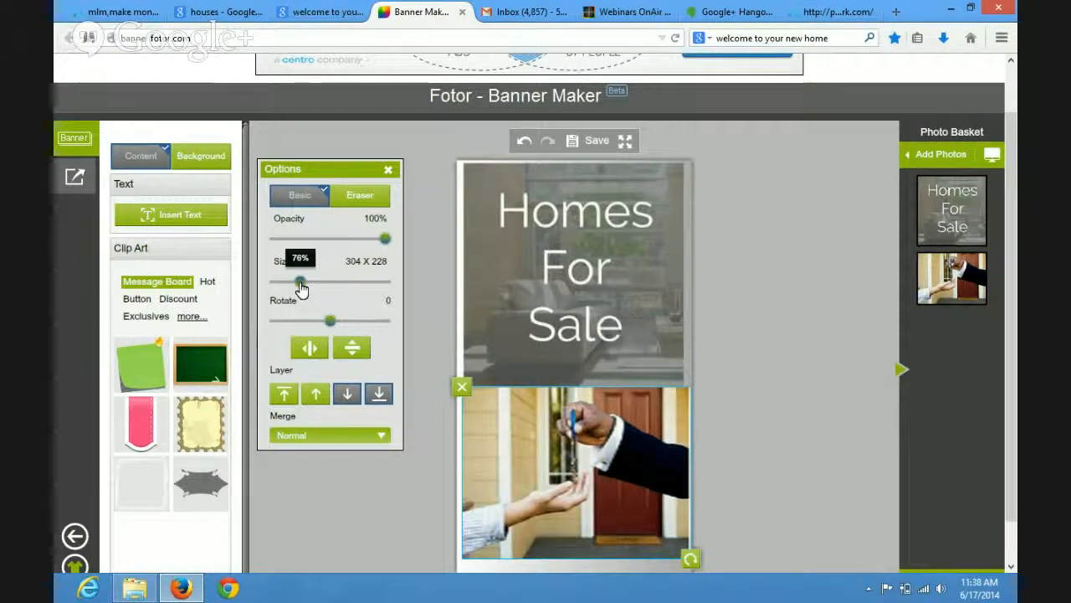
left_click_drag(505, 432, 505, 439)
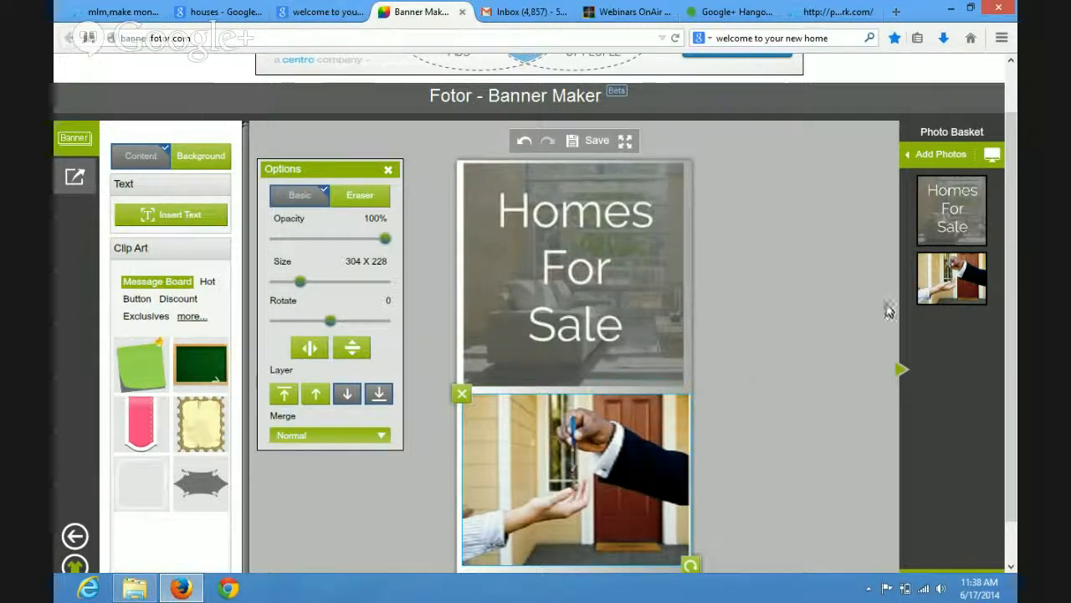
Enlarge the key-handover photo to 312 x 234 and select the Homes For Sale picture
left_click_drag(1008, 286, 1009, 317)
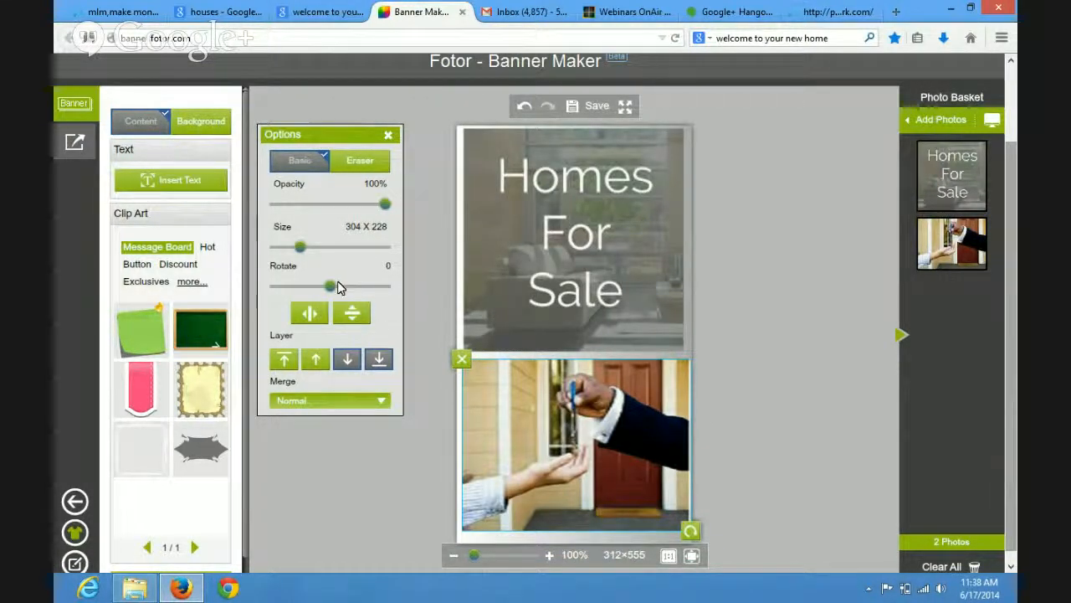
mouse_move(303, 256)
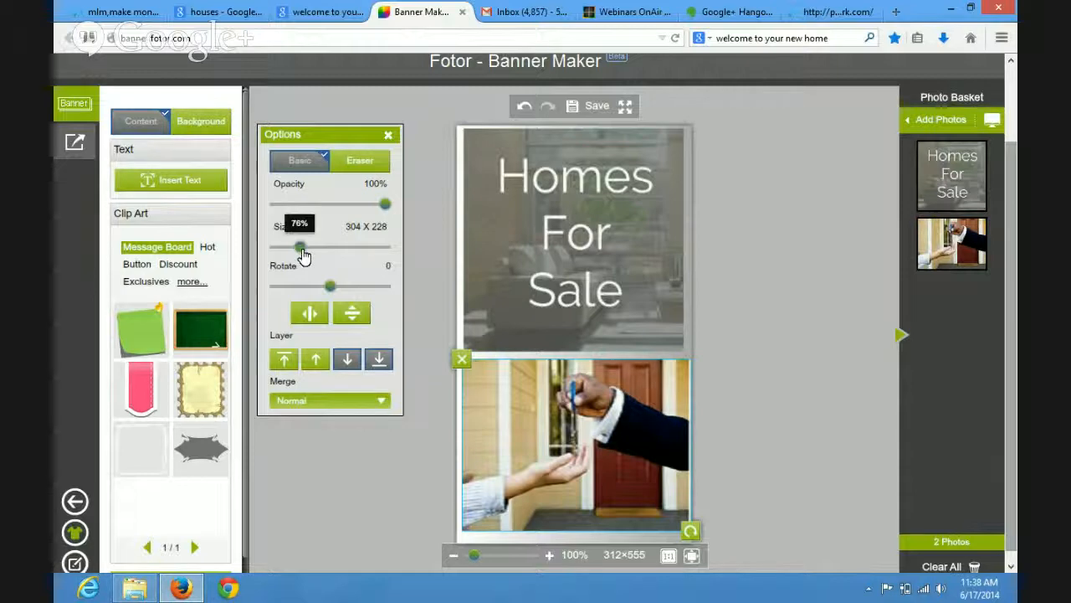
left_click_drag(302, 255, 305, 255)
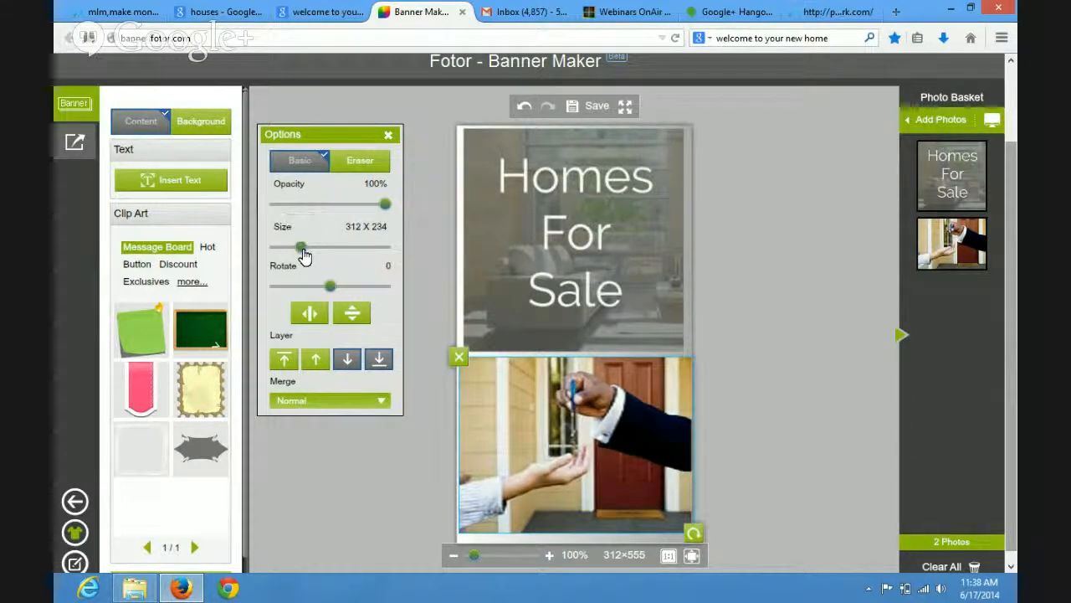
left_click(572, 248)
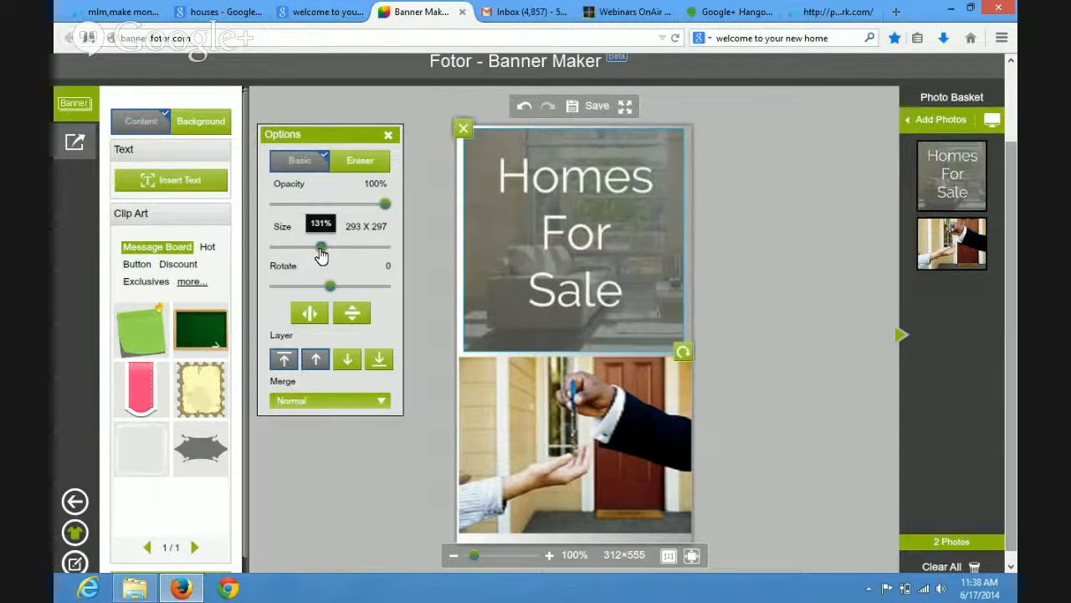
Reduce the Homes For Sale picture to 226 x 229 and centre it directly above the key-handover photo
left_click_drag(321, 255, 309, 259)
left_click_drag(531, 218, 565, 255)
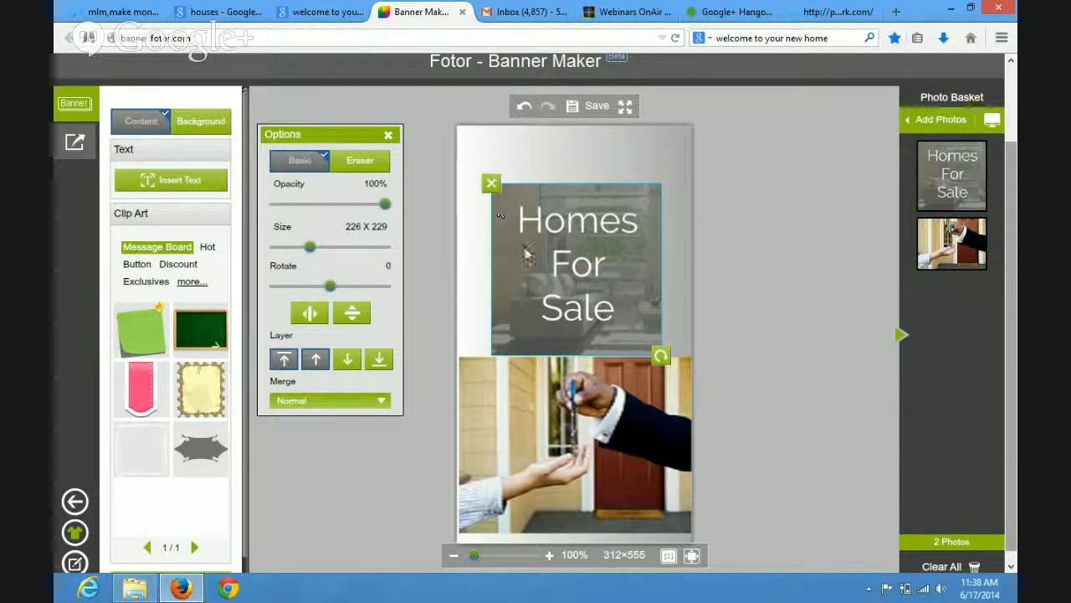
left_click(542, 154)
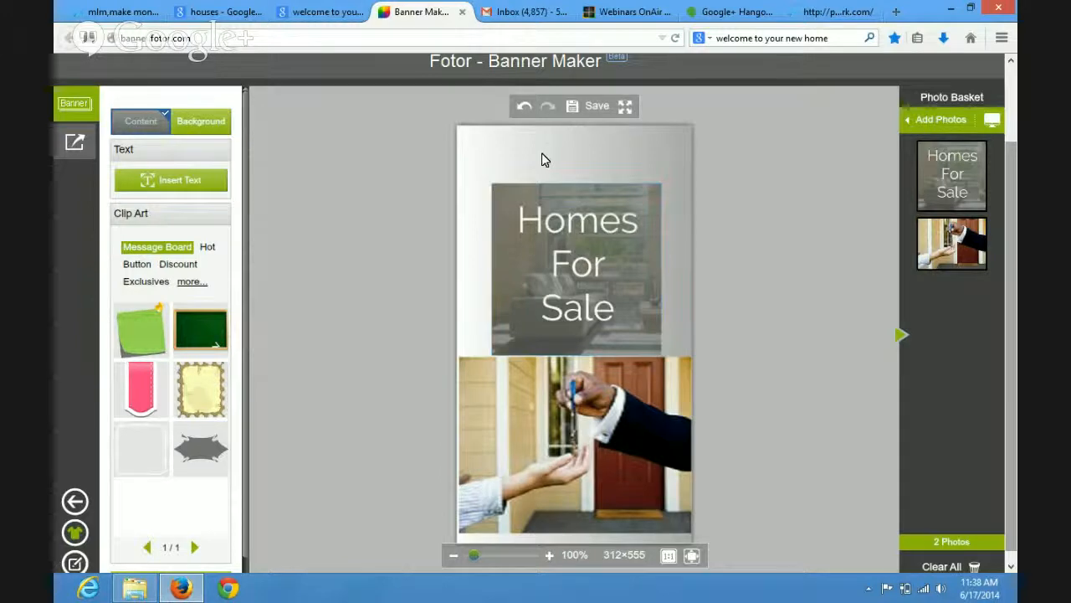
Set the darker end of the banner background's linear gradient to colour FFCC00 and return to the banner content
left_click(205, 124)
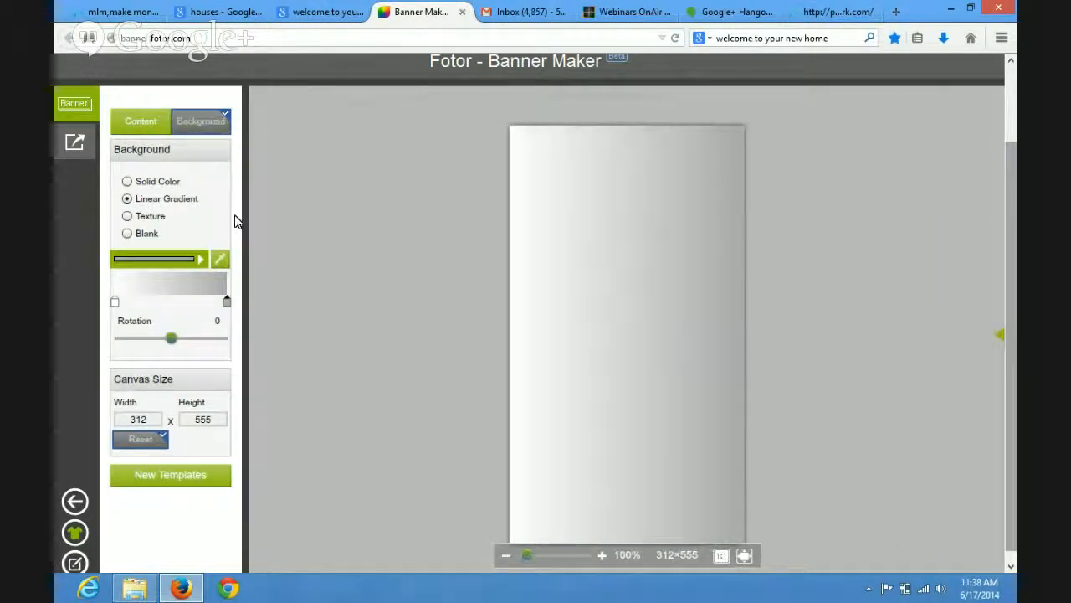
left_click(201, 261)
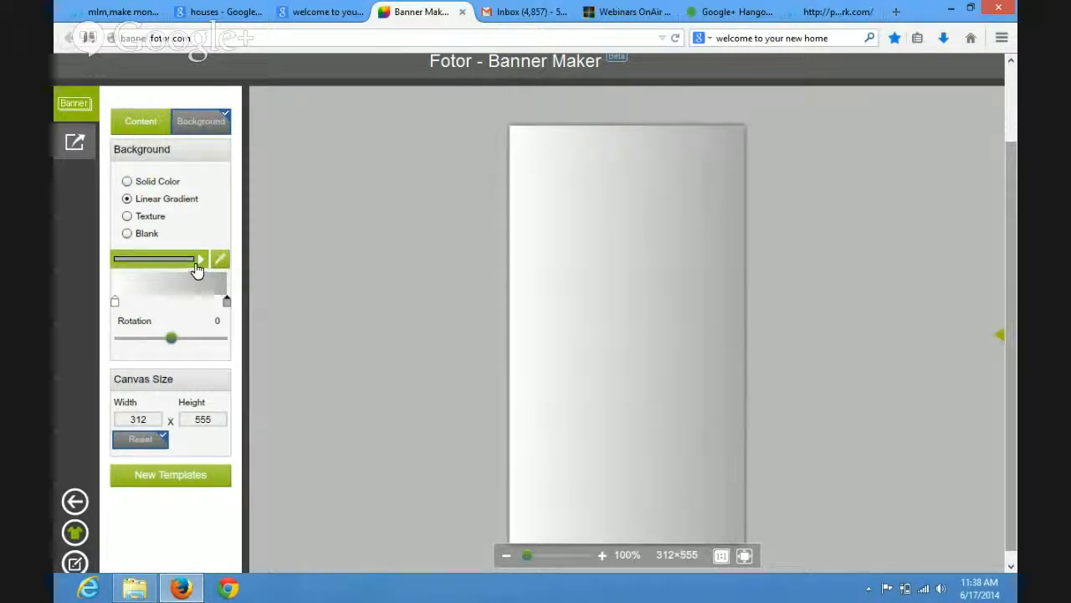
left_click(202, 263)
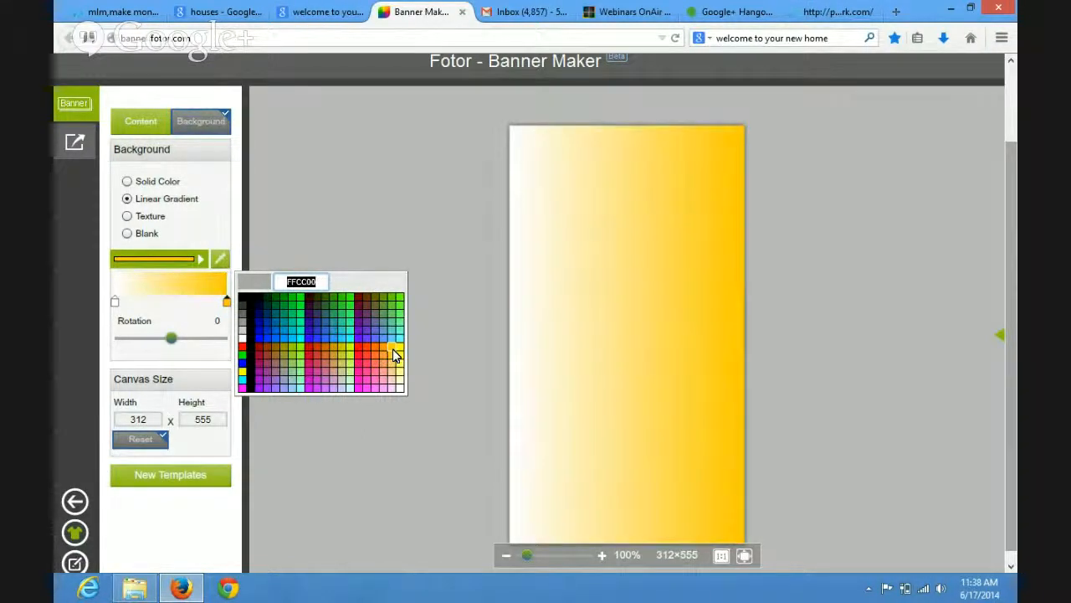
left_click(395, 355)
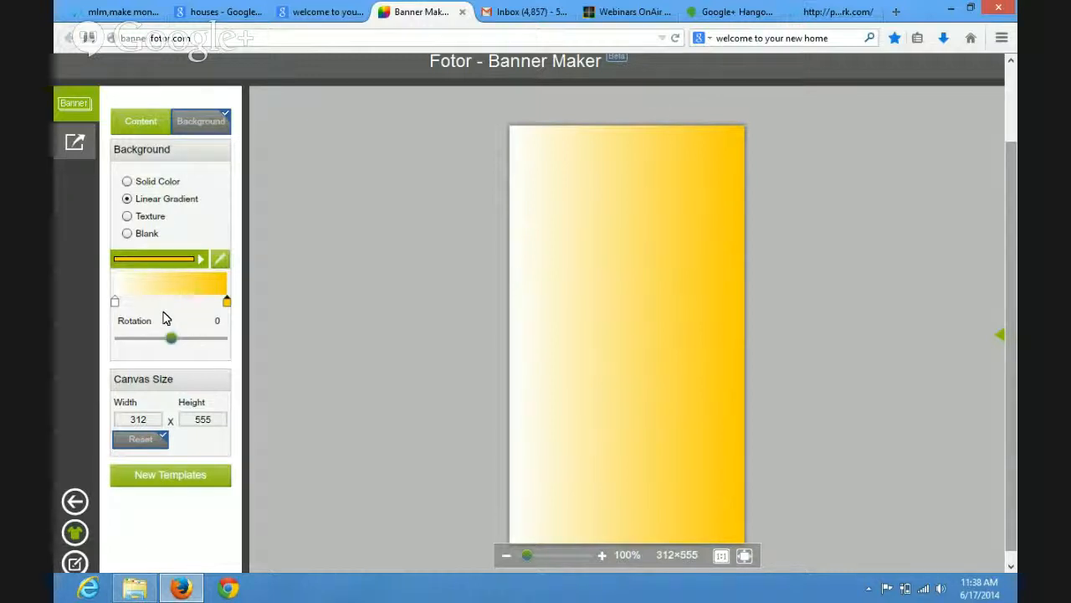
left_click(143, 123)
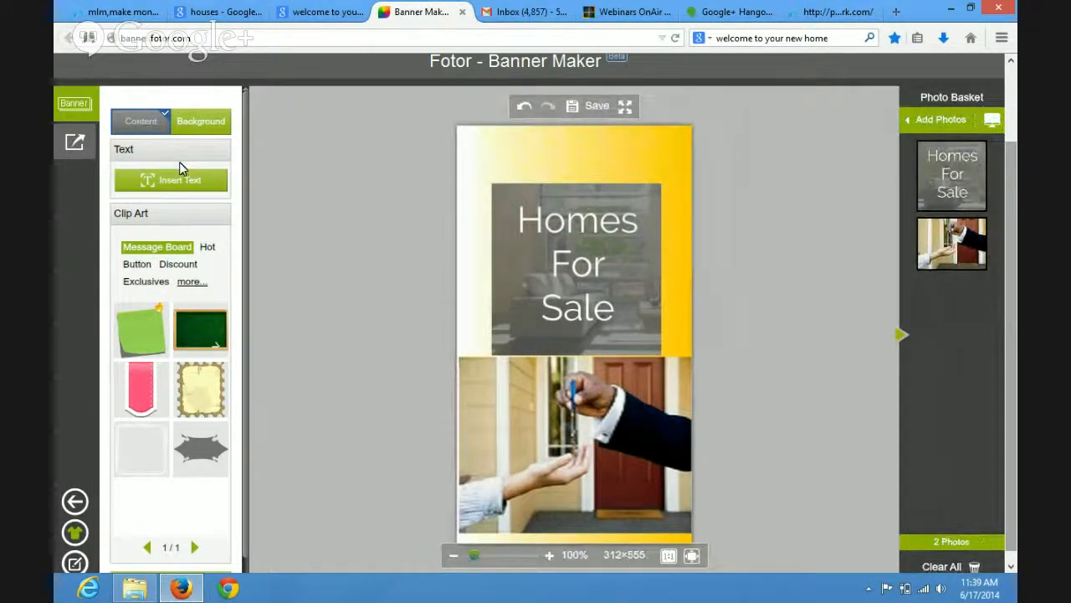
Change the coloured end of the background's linear gradient to FFFF99 and return to the banner content
left_click(216, 126)
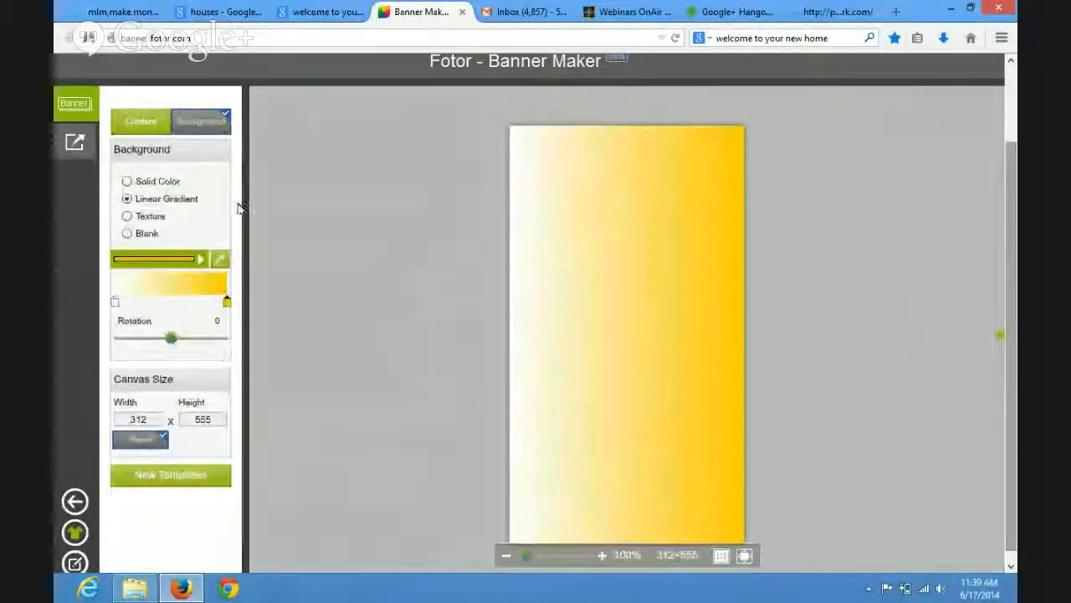
left_click(201, 261)
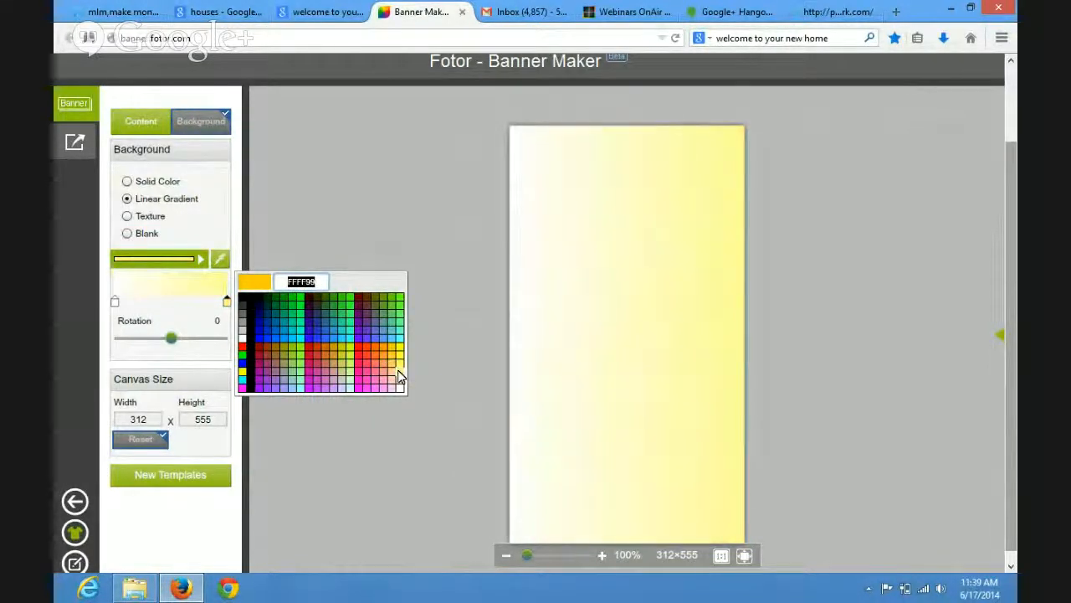
left_click(400, 377)
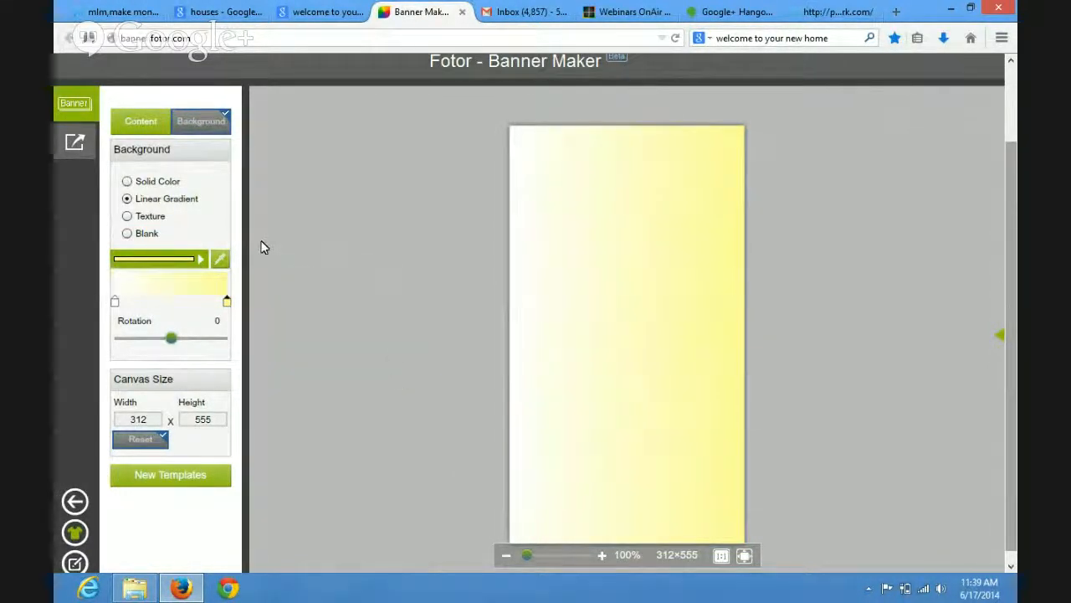
left_click(136, 126)
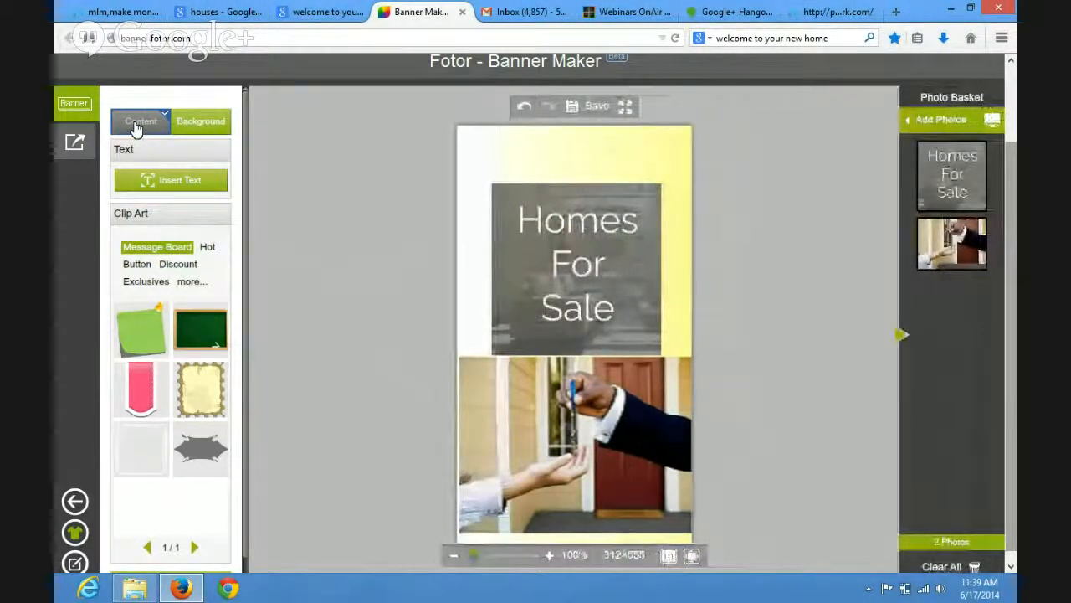
Insert a text object reading "CLICK HERE TO VIEW OUR HOMES FOR SALE" on the banner
left_click(185, 189)
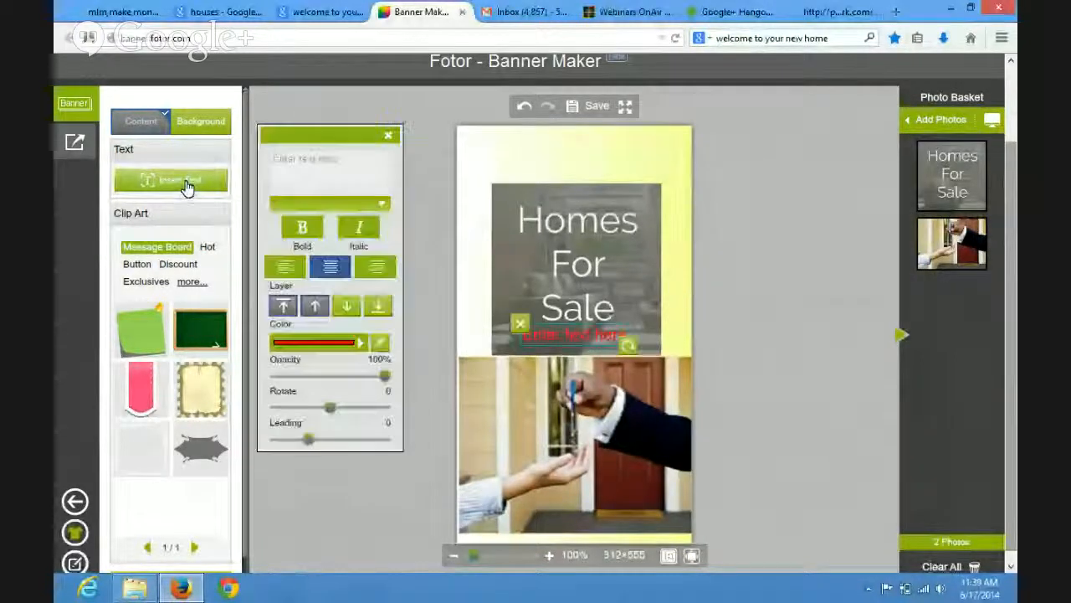
left_click(302, 166)
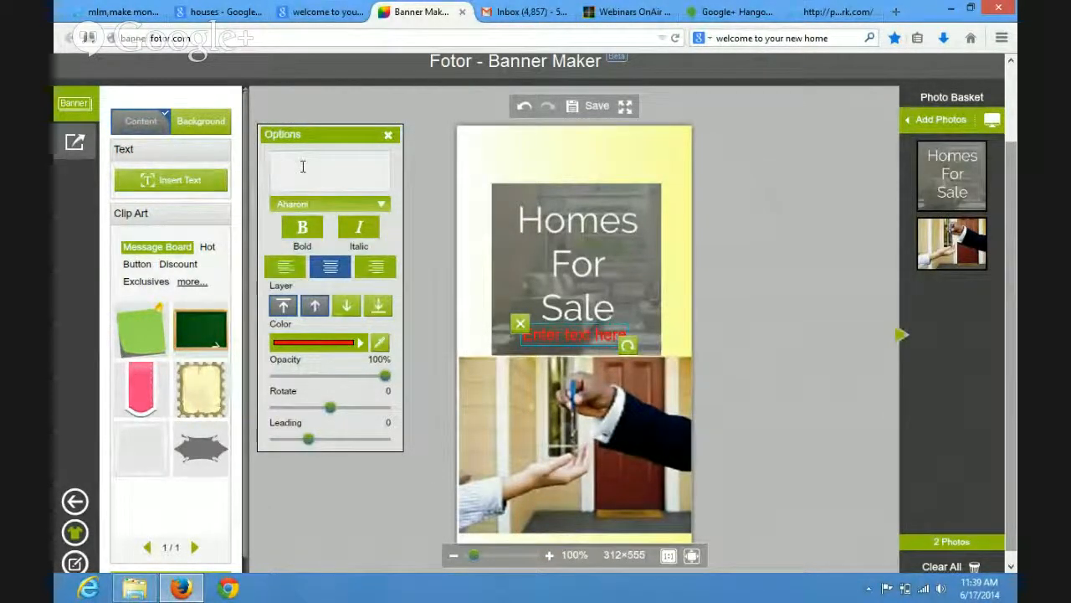
type("CLICK")
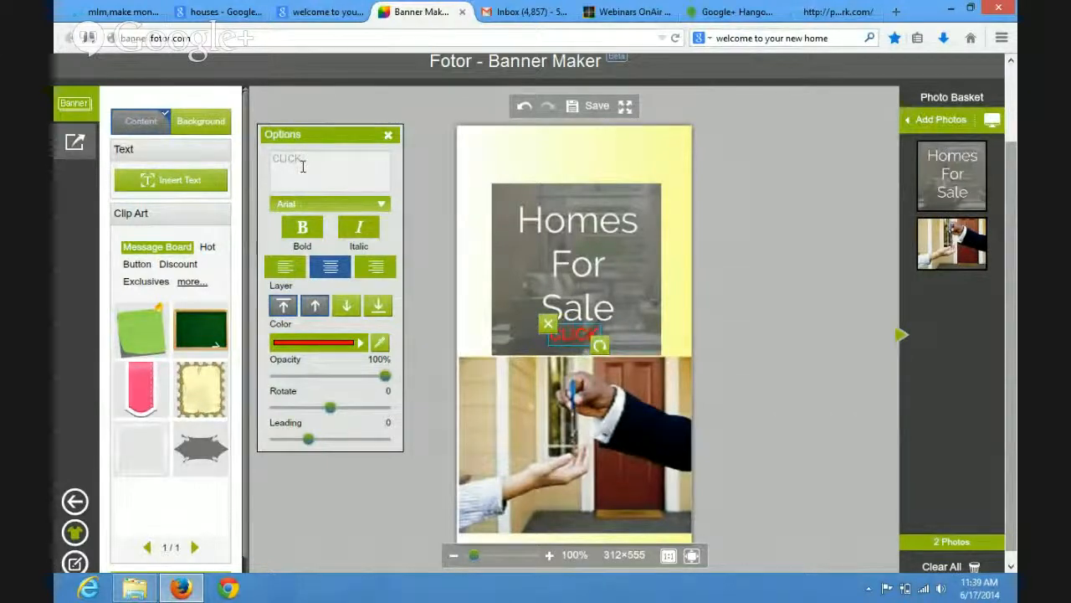
type(" HERE T")
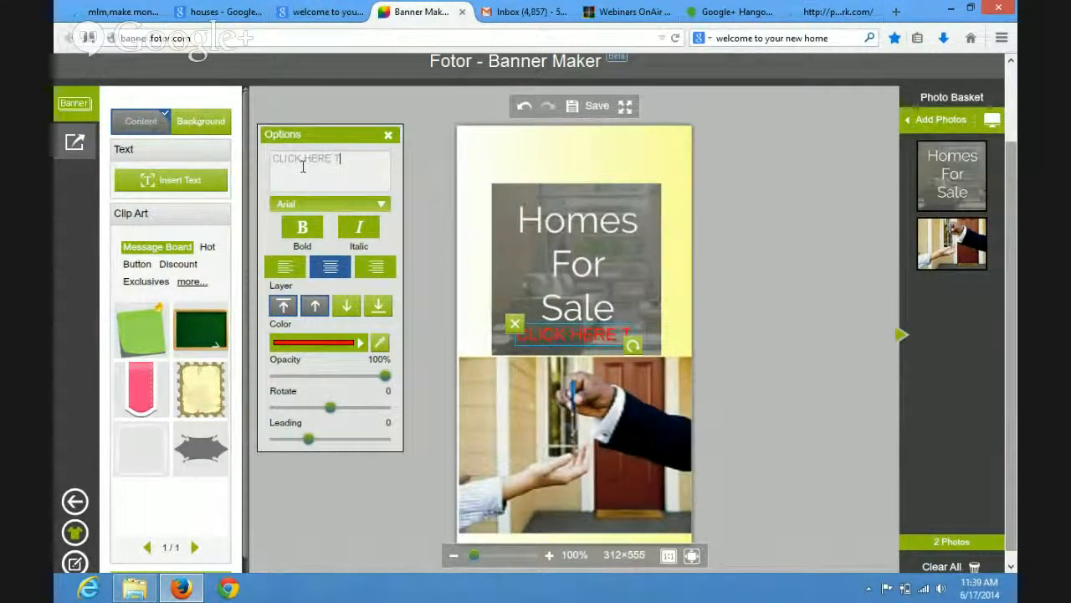
type("O VIEW OUR")
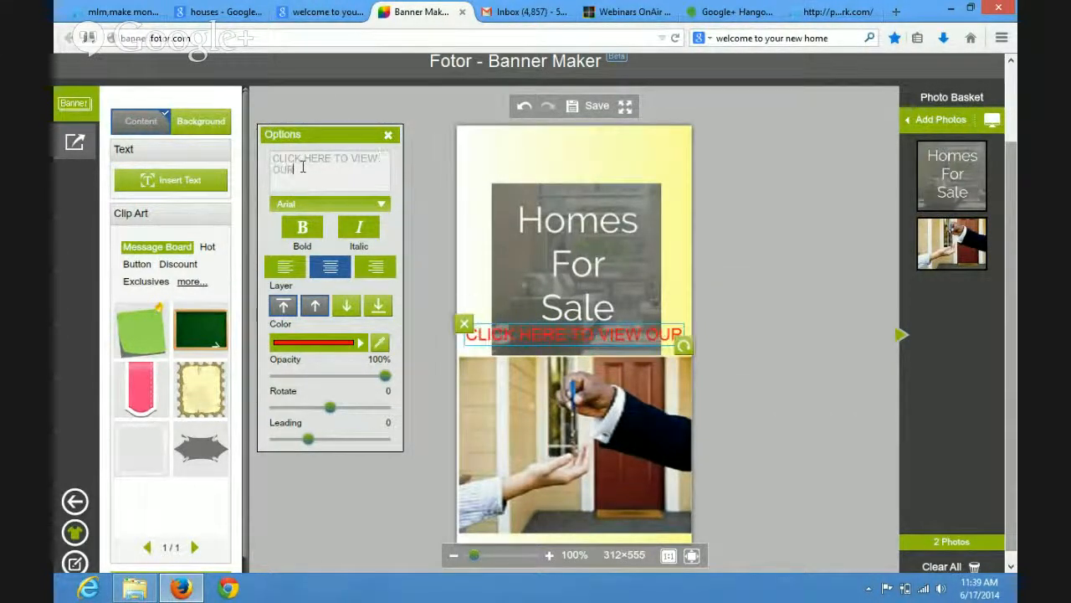
type(" HOMES")
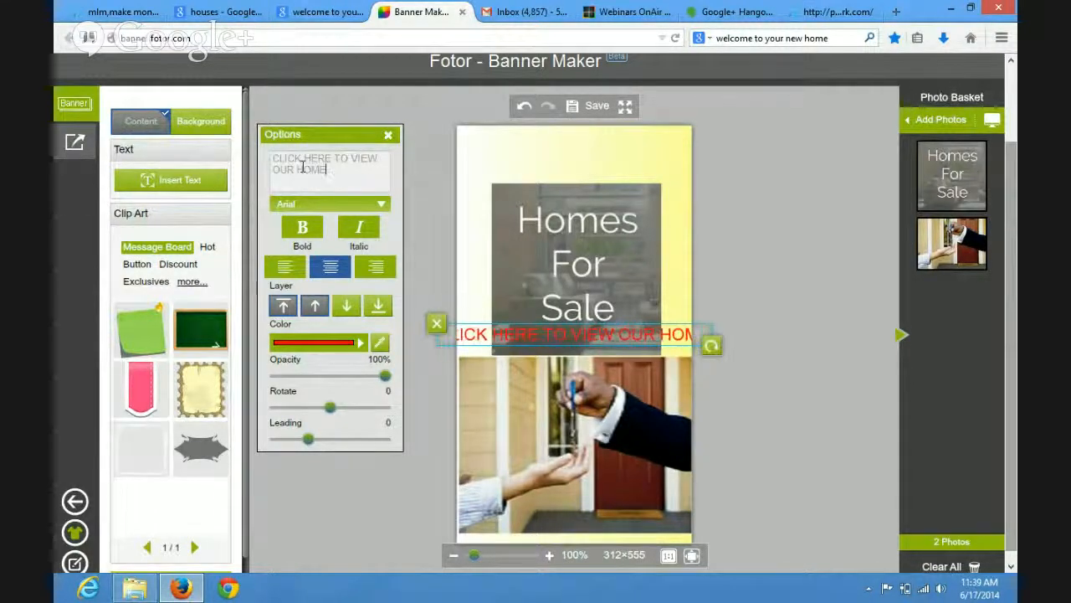
type(" F")
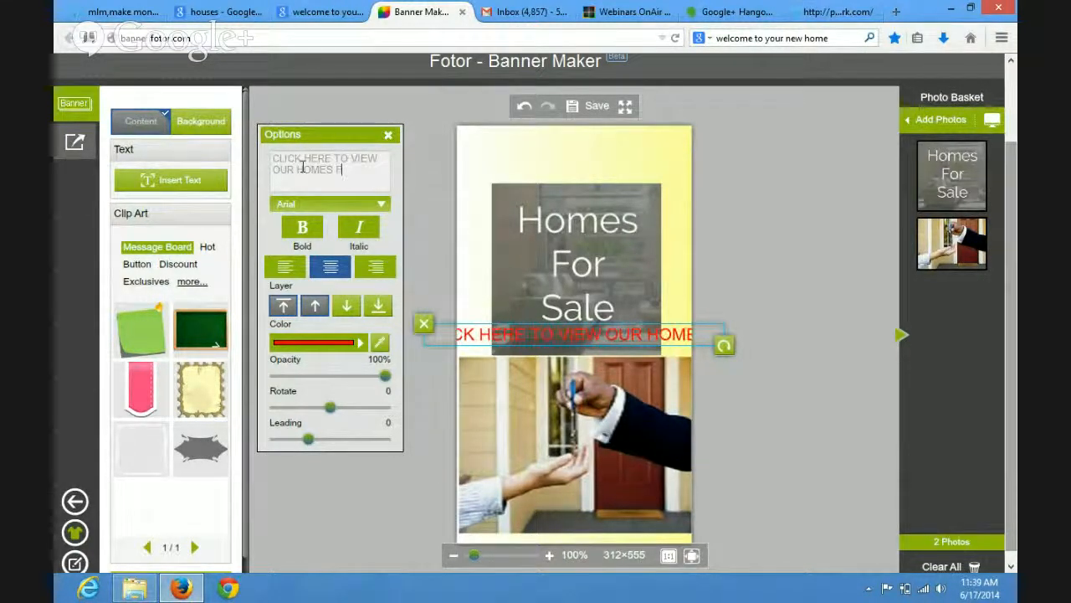
type("OR SALE")
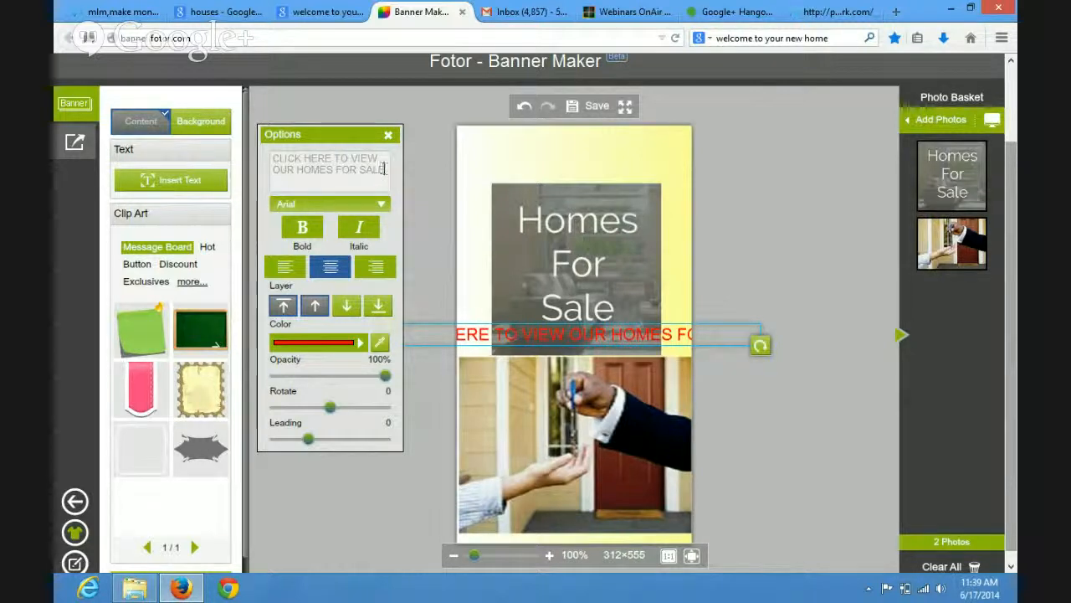
Format the caption text in colour 996633 with bold and italic
left_click_drag(385, 169, 251, 147)
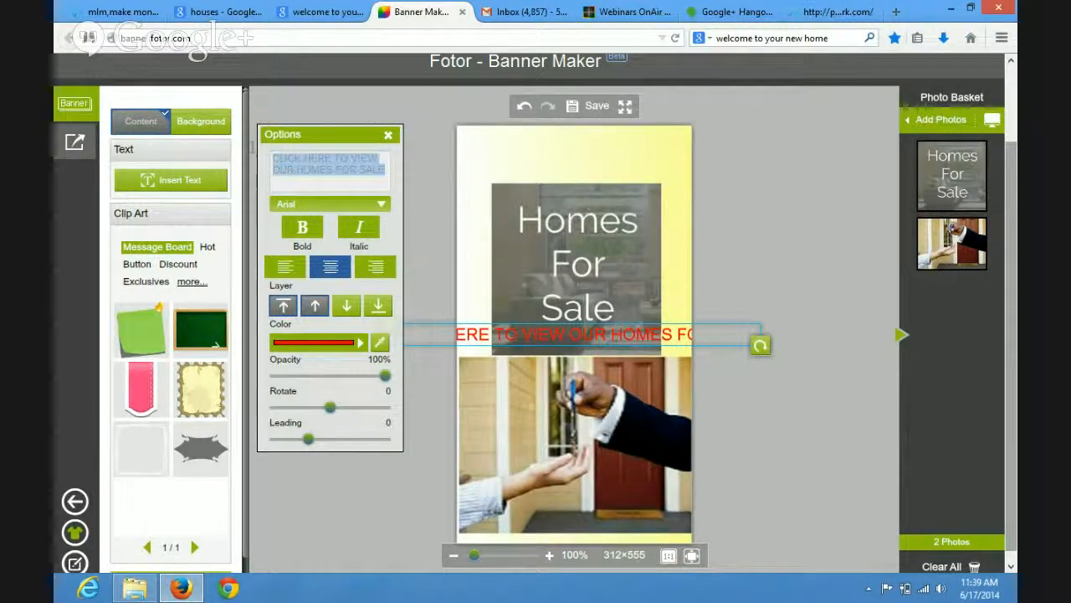
left_click(362, 346)
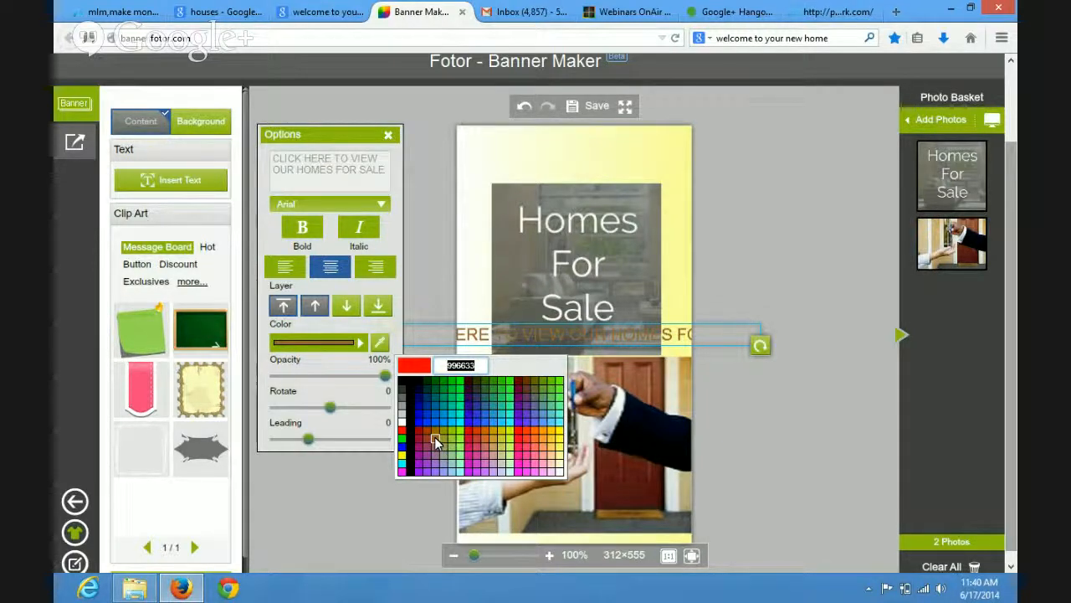
left_click(434, 438)
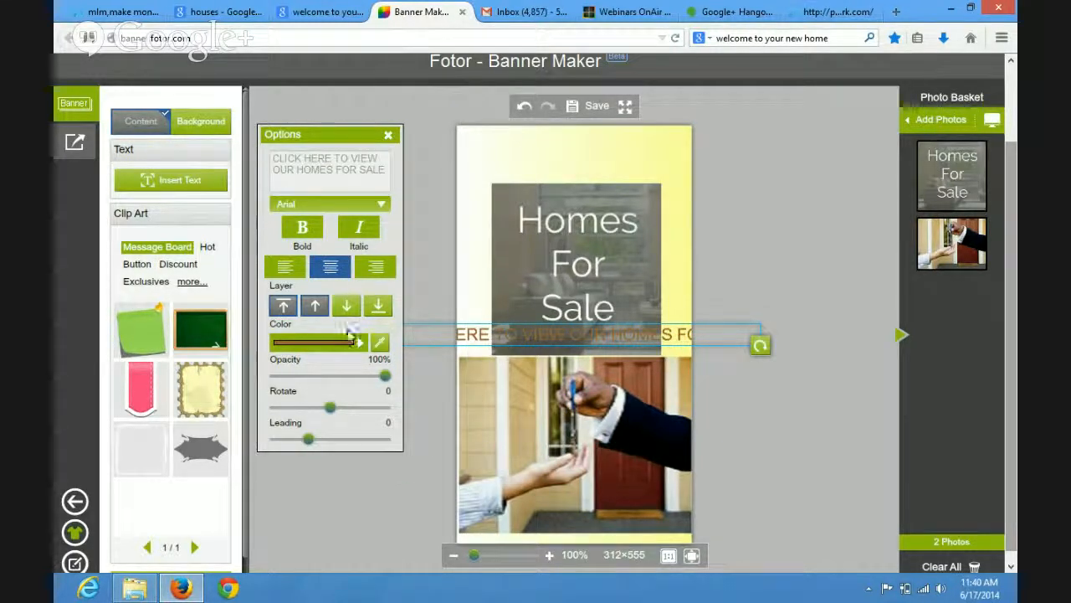
left_click(304, 234)
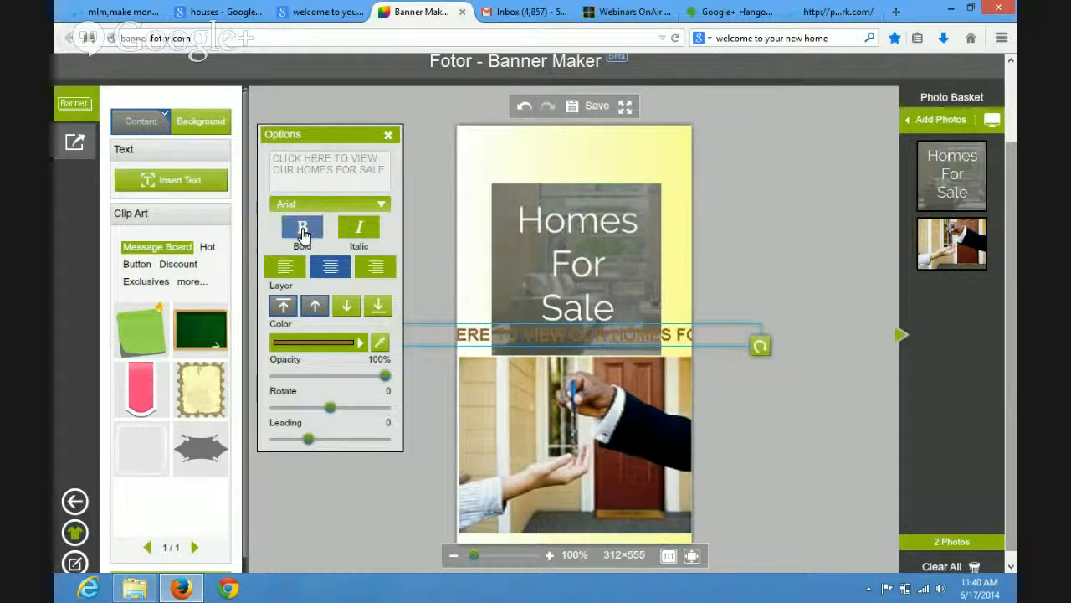
left_click(349, 234)
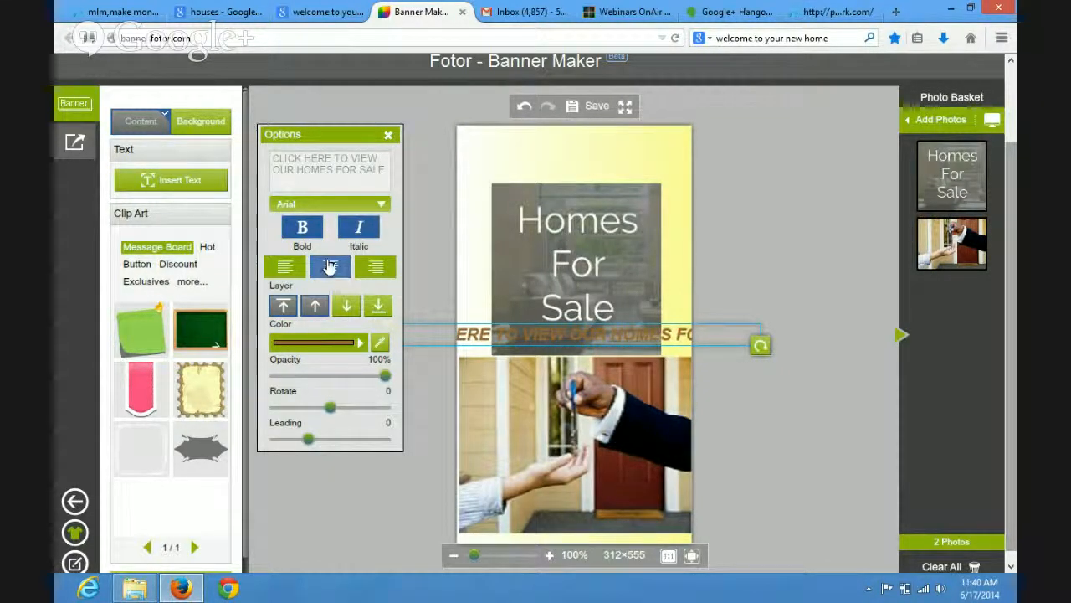
Break the caption into two lines after "VIEW" and move it above the Homes For Sale picture, near the banner's upper edge
left_click(378, 158)
key("Return")
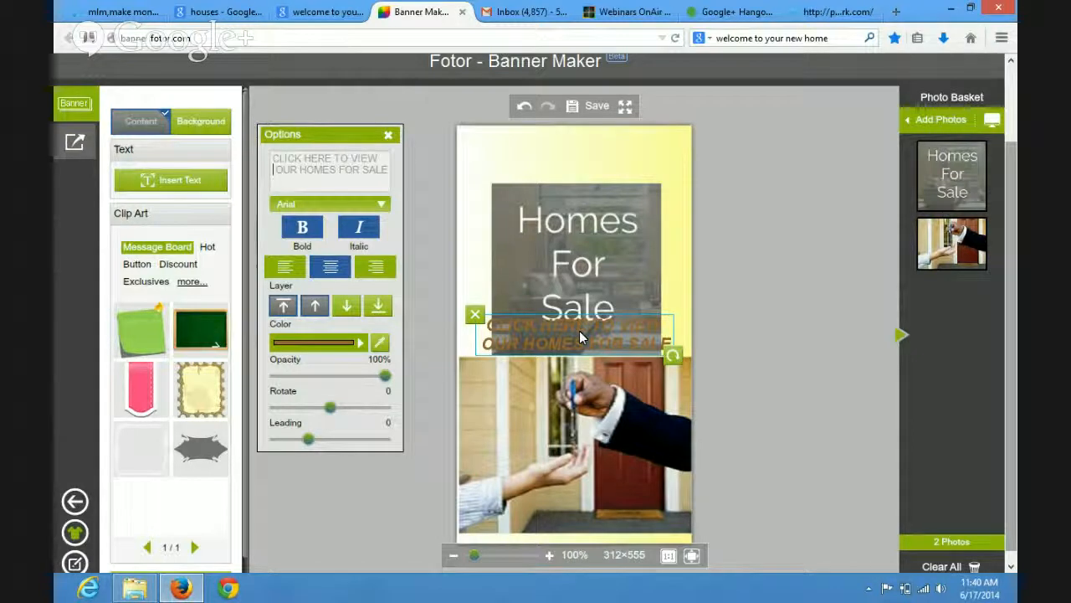
left_click_drag(579, 331, 579, 159)
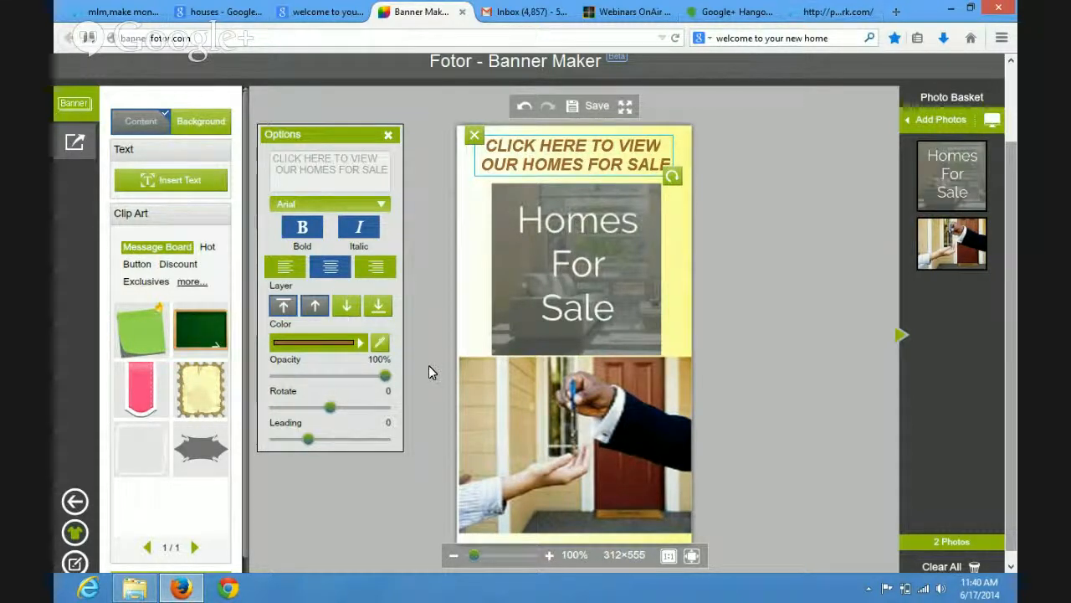
left_click(488, 395)
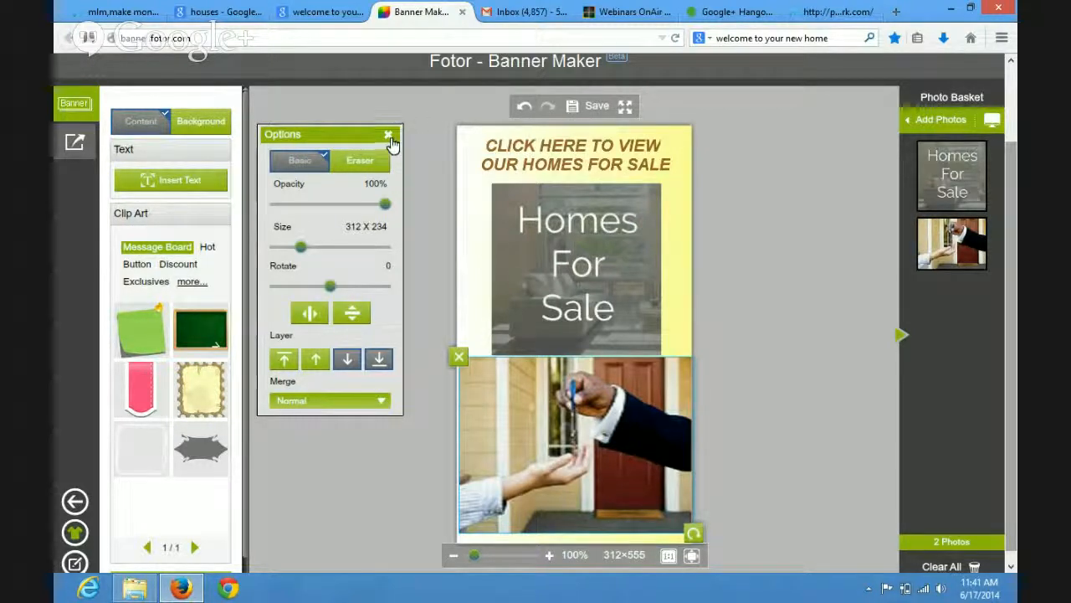
Apply the adjustments and save the banner as a JPG named "BANNER SAMPLE 2" in the Harvest Agency folder
left_click(598, 108)
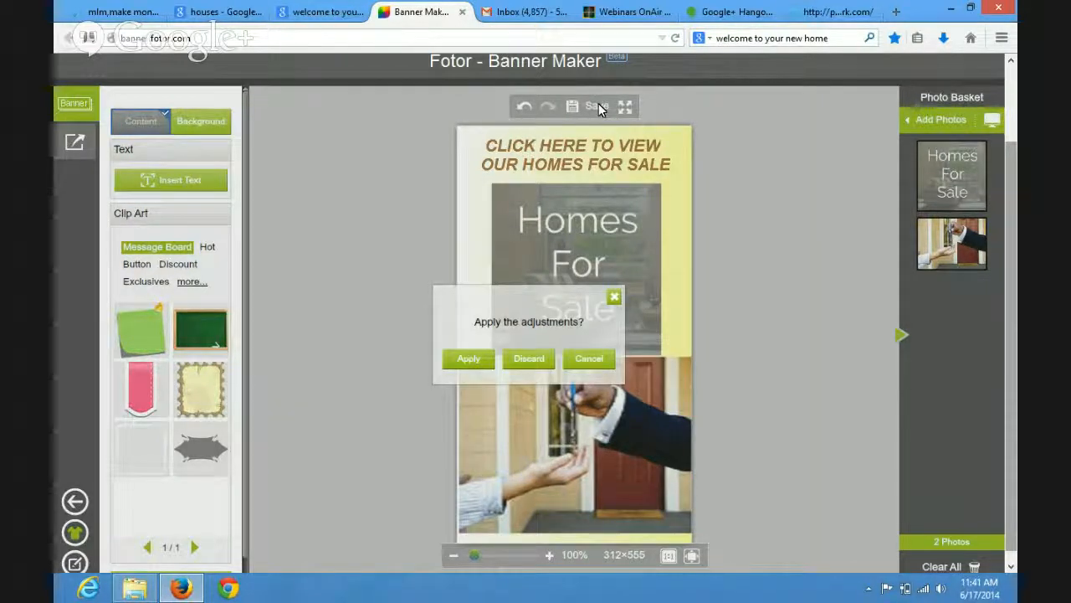
left_click(463, 366)
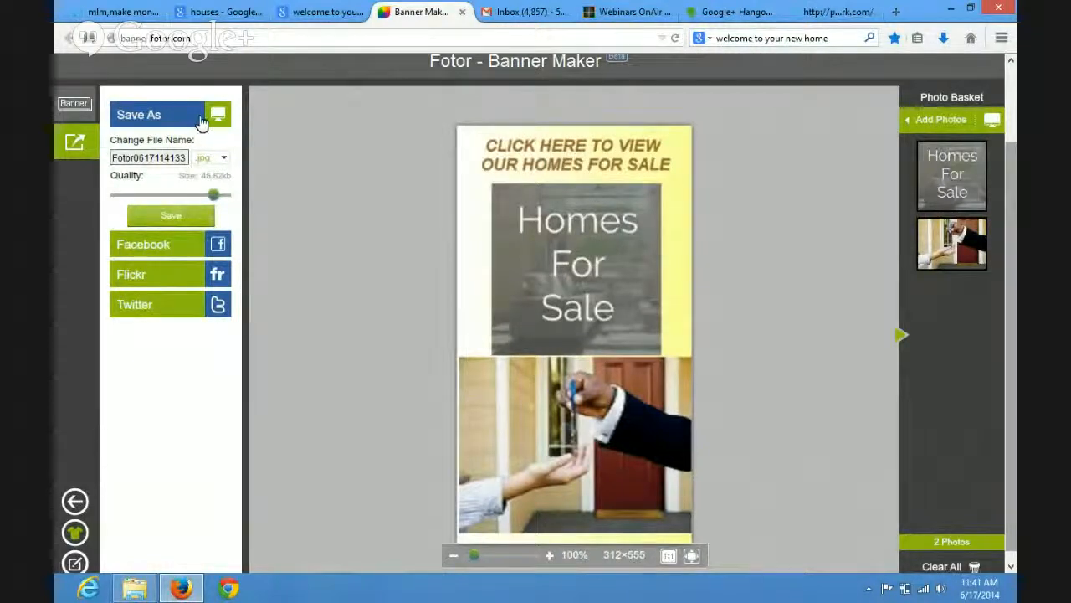
left_click(179, 219)
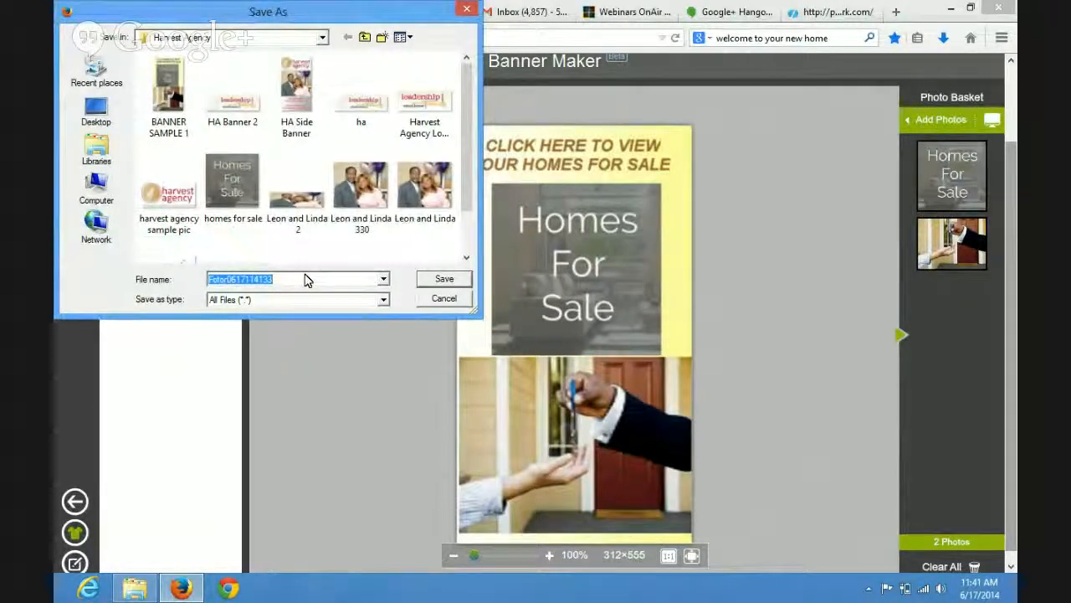
type("BAN")
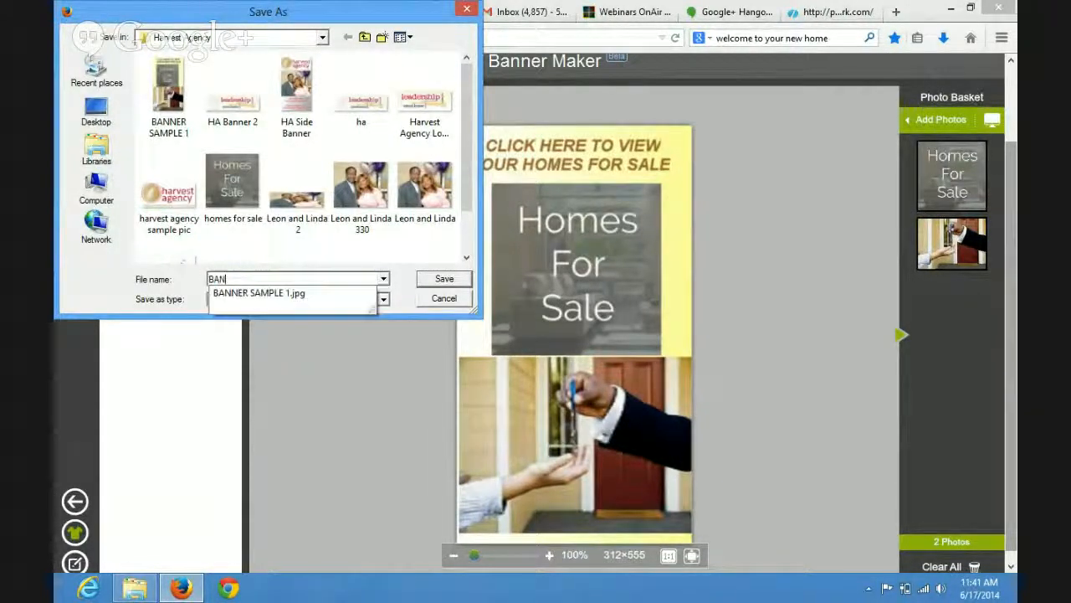
type("NER SAMPLE 2")
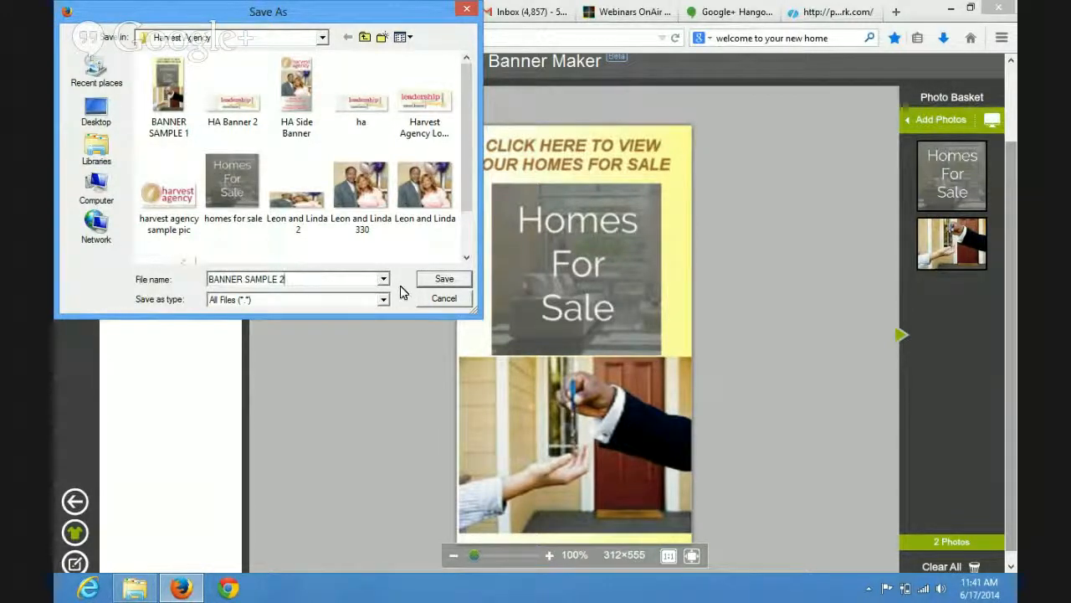
left_click(444, 281)
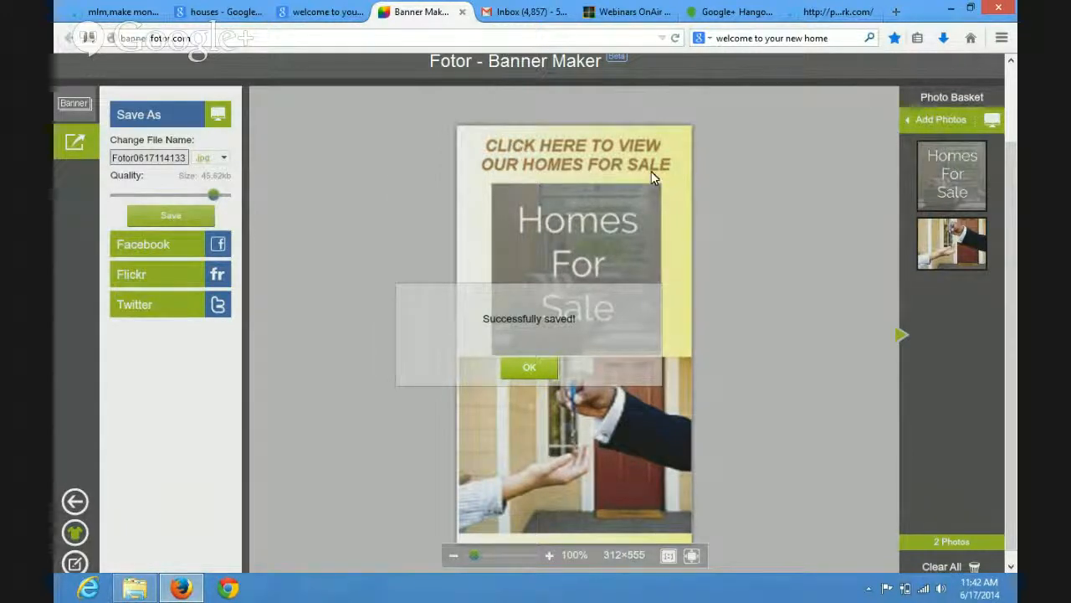
left_click(533, 358)
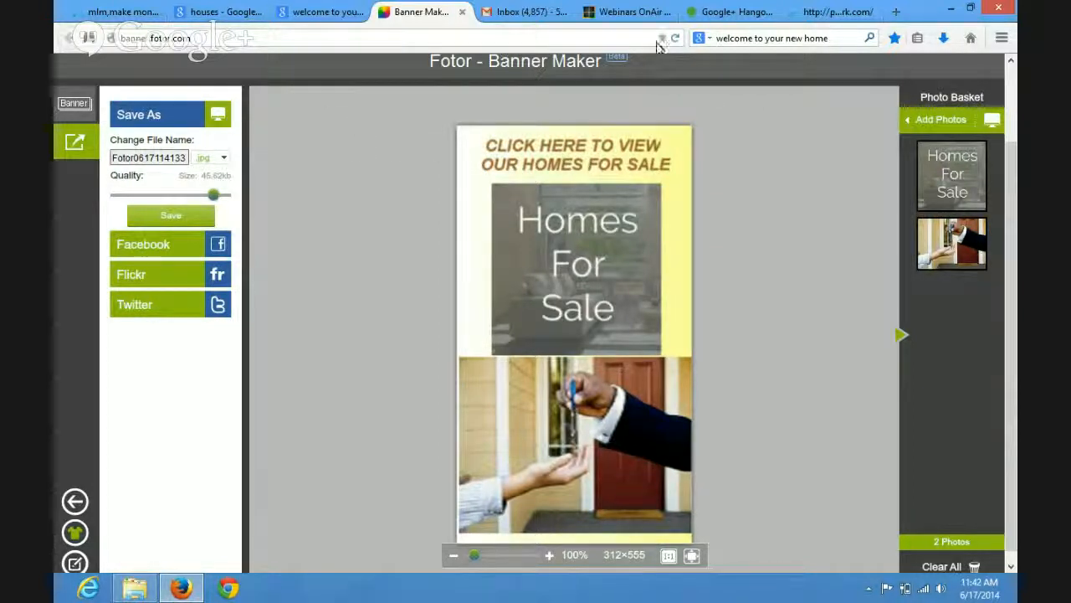
Switch to the Google+ Hangout and stop the live broadcast
left_click(630, 17)
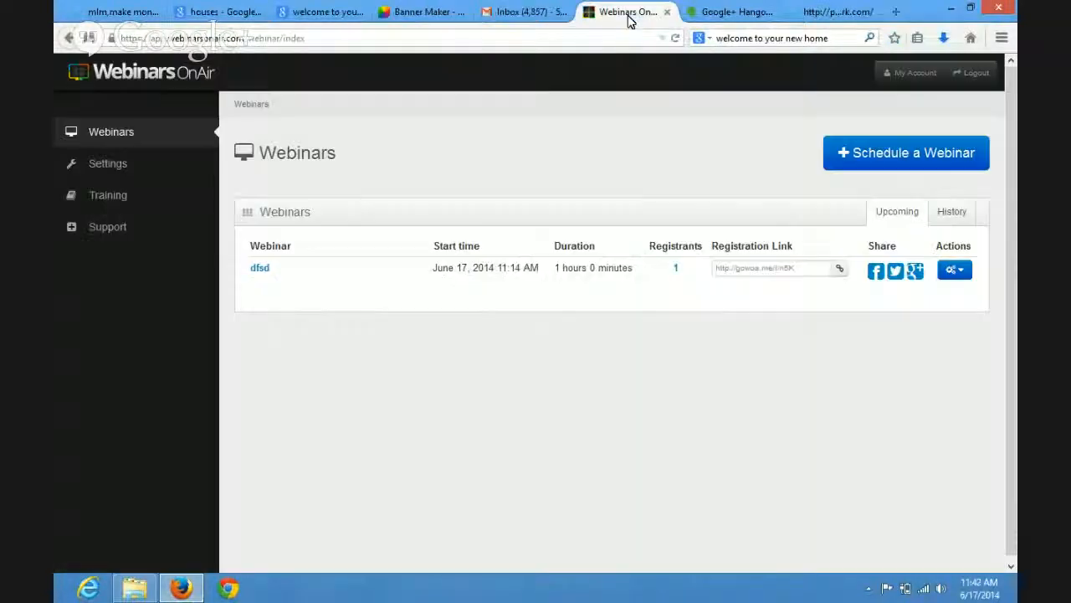
left_click(705, 12)
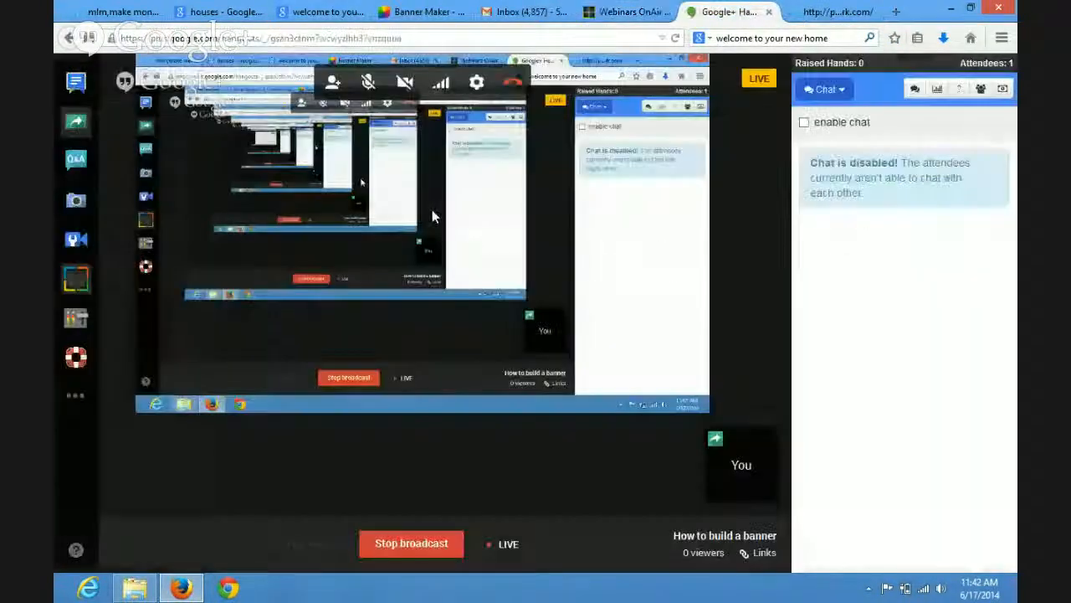
left_click(399, 541)
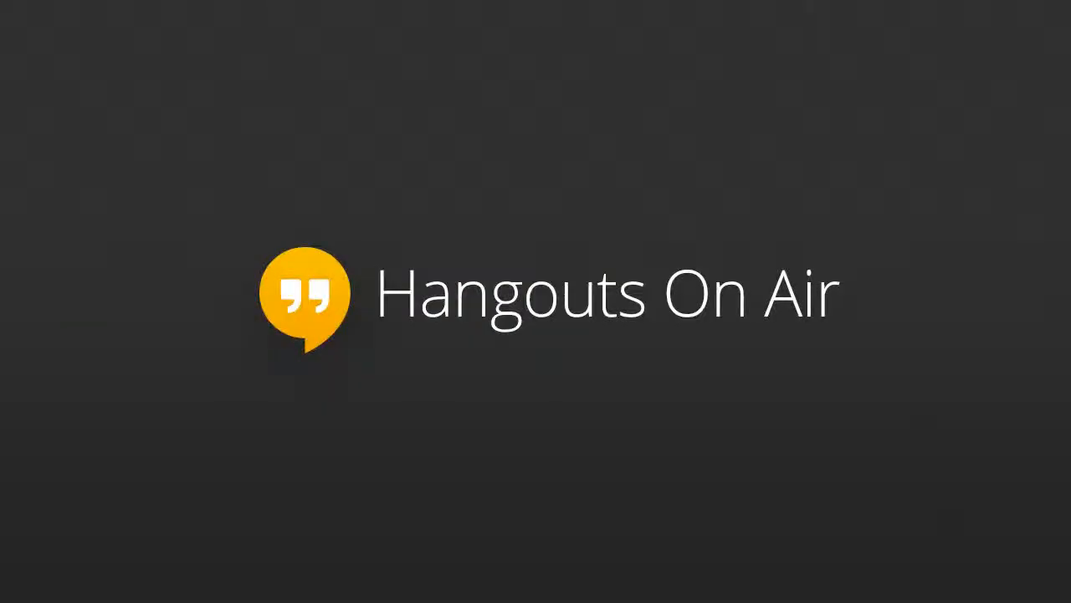